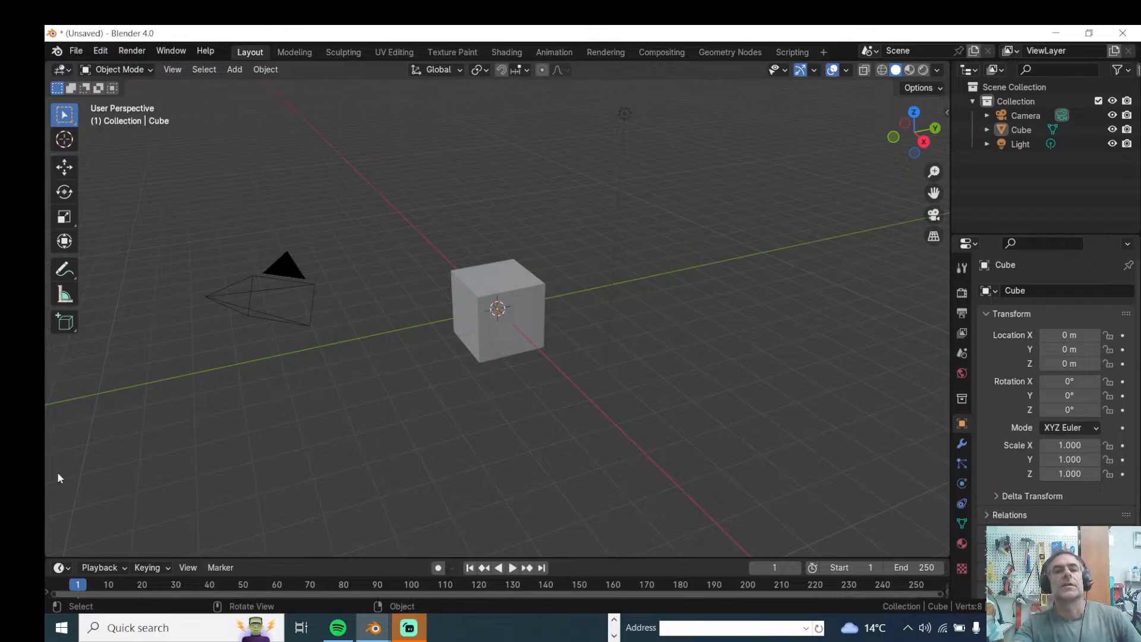
- Delete the default cube and add a cylinder mesh in its place
{"action": "scroll", "coordinate": [427, 328], "scroll_direction": "up", "scroll_amount": 2}
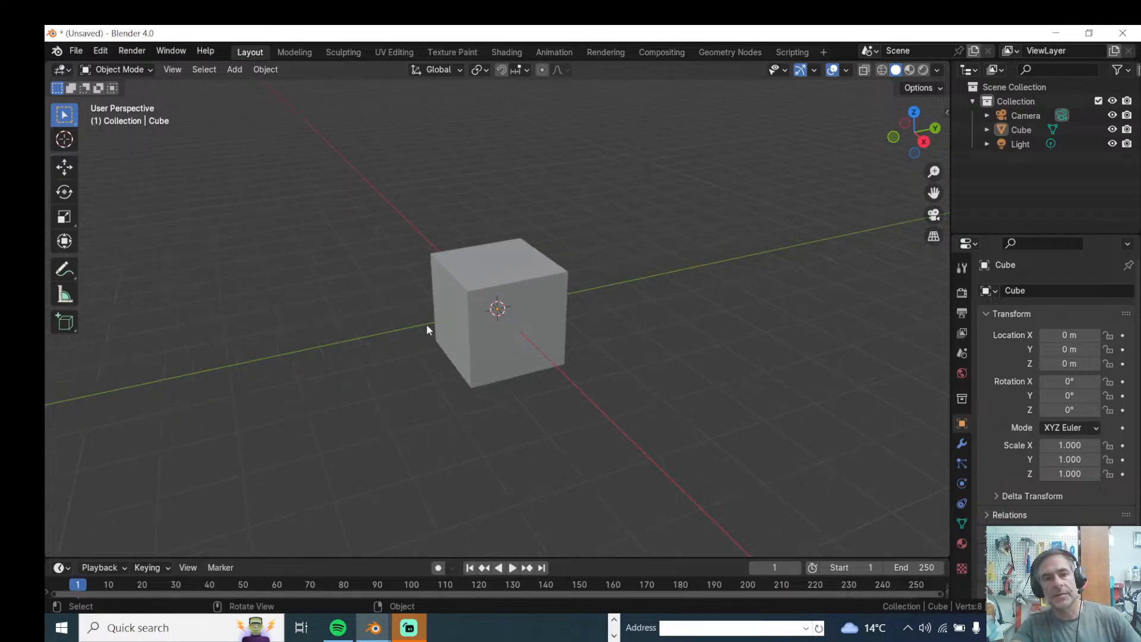
{"action": "left_click", "coordinate": [522, 298]}
{"action": "key", "text": "Delete"}
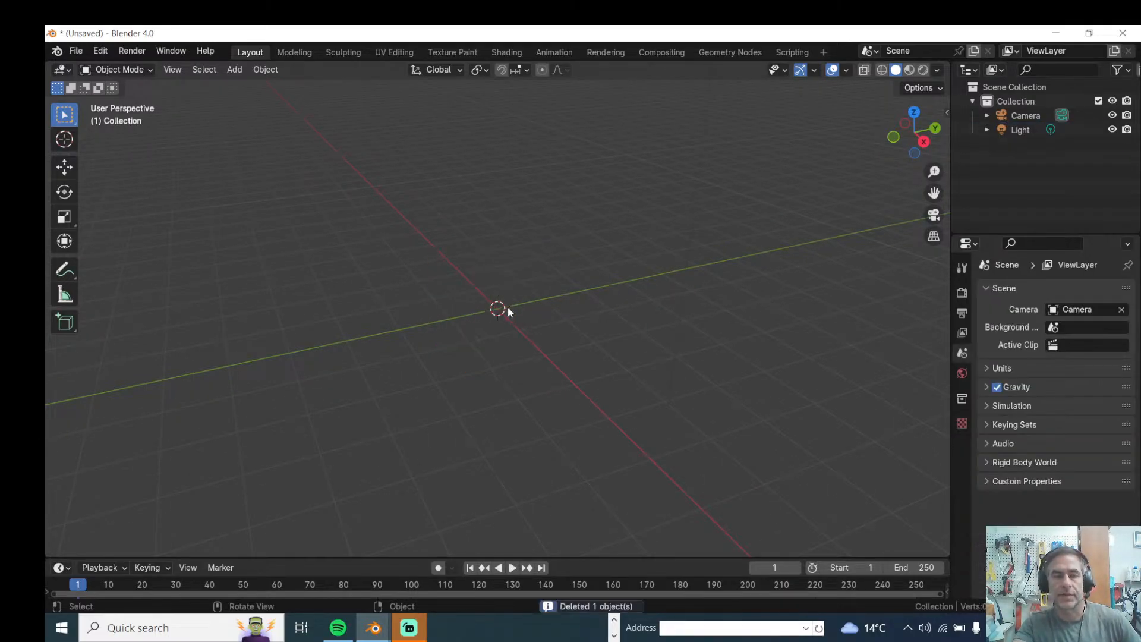
{"action": "key", "text": "shift+a"}
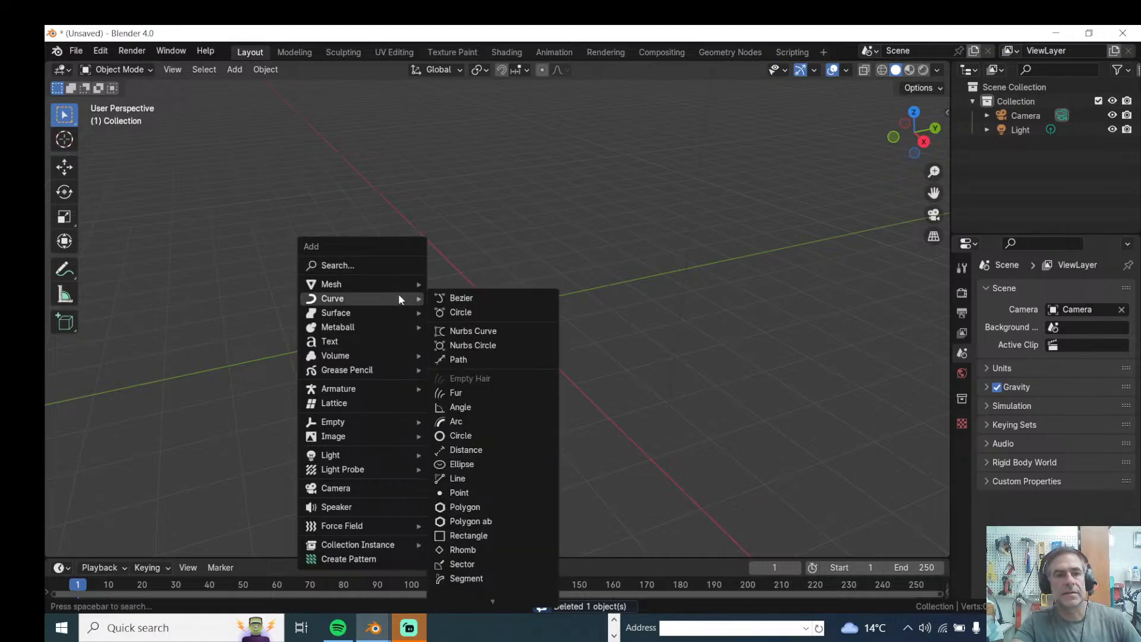
{"action": "mouse_move", "coordinate": [402, 290]}
{"action": "left_click", "coordinate": [483, 353]}
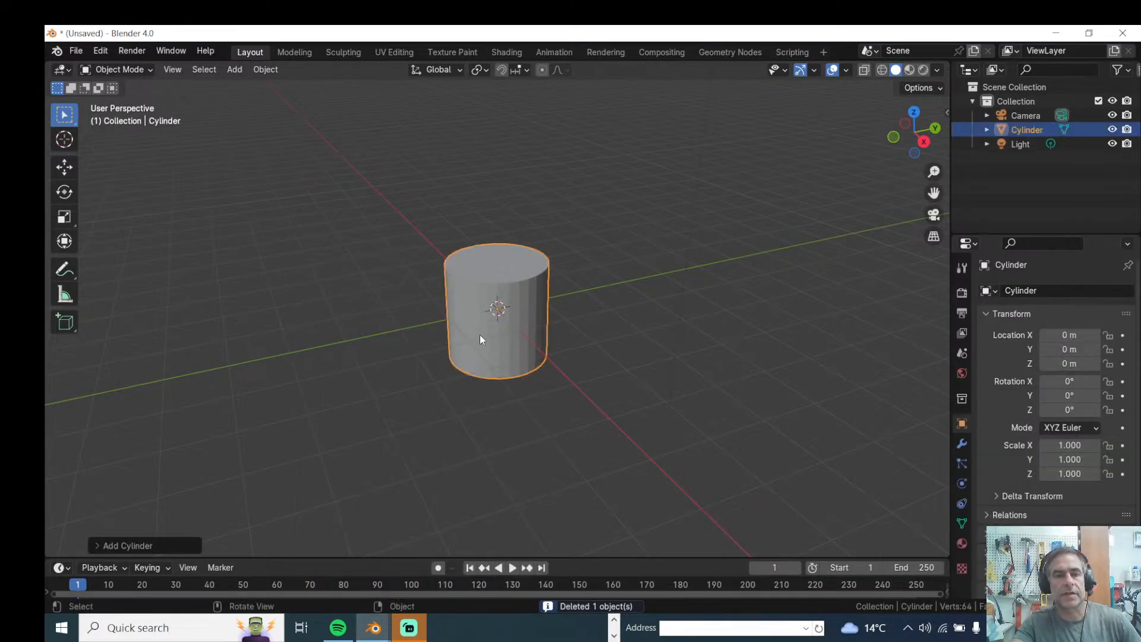
- Add two evenly spaced horizontal loop cuts around the cylinder in Edit Mode, and switch to face selection
{"action": "key", "text": "Tab"}
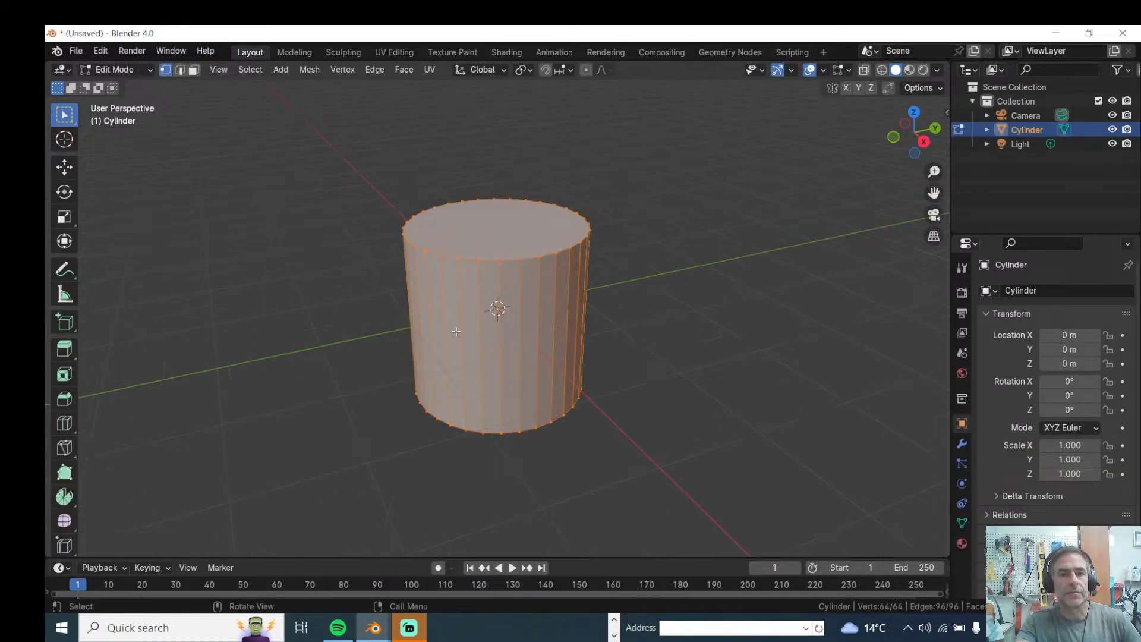
{"action": "key", "text": "2"}
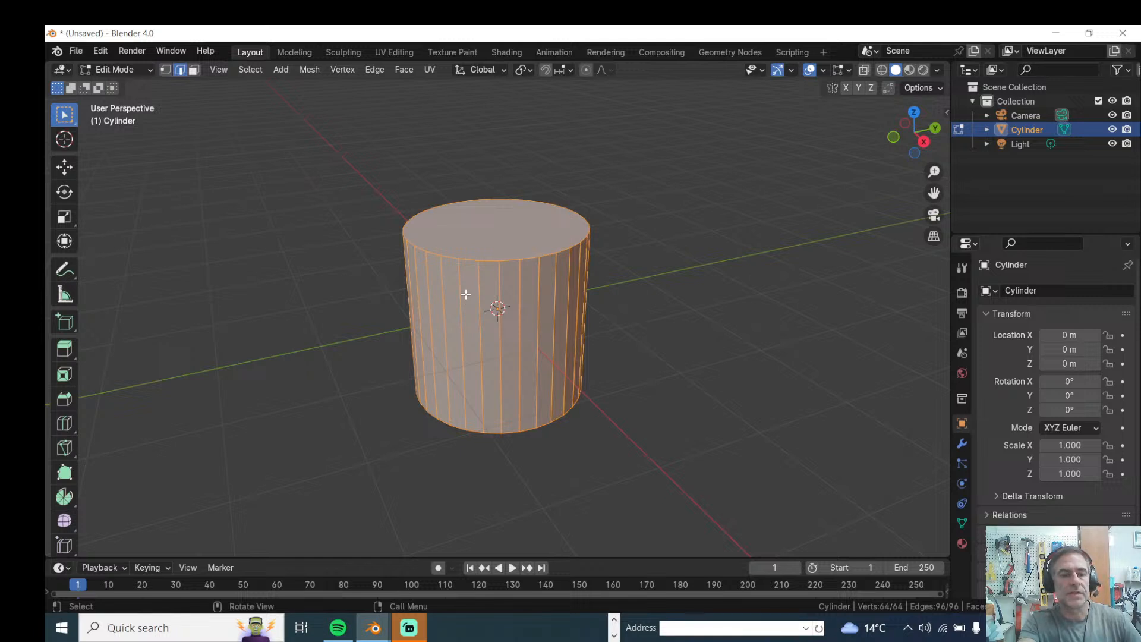
{"action": "left_click", "coordinate": [462, 321]}
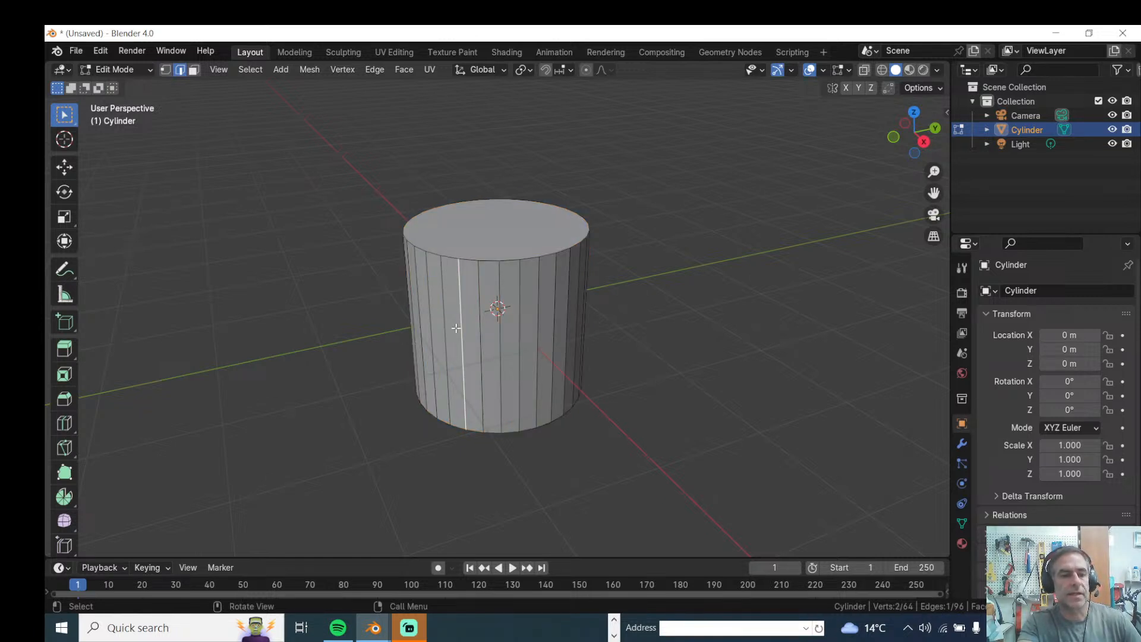
{"action": "key", "text": "ctrl+r"}
{"action": "scroll", "coordinate": [456, 328], "scroll_direction": "up", "scroll_amount": 1}
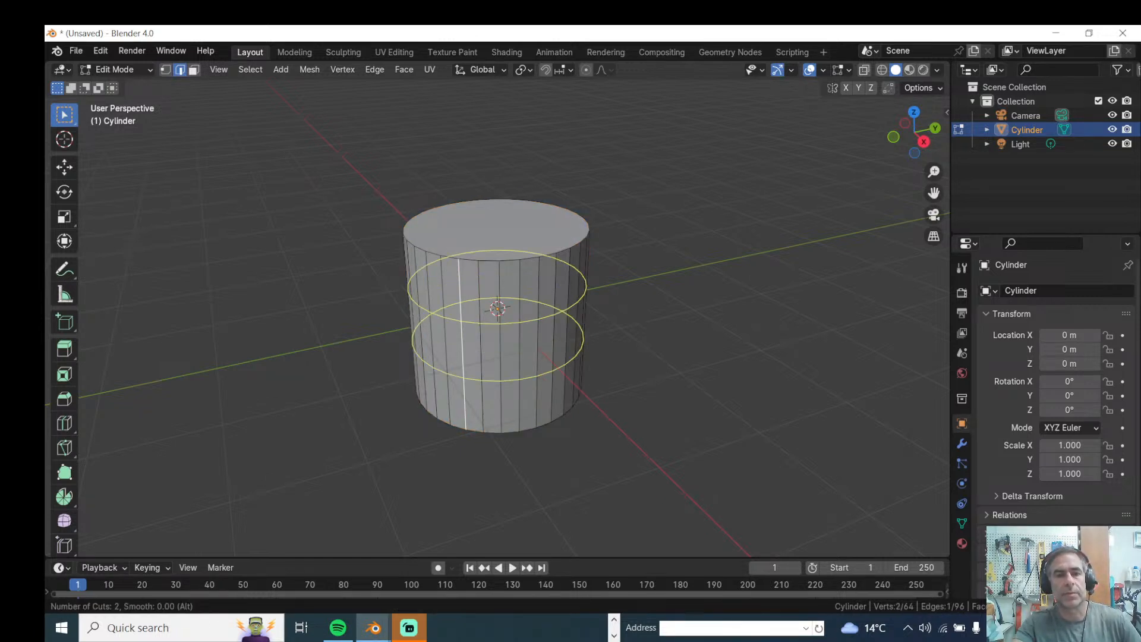
{"action": "left_click", "coordinate": [457, 327]}
{"action": "right_click", "coordinate": [456, 327]}
{"action": "middle_click_drag", "start_coordinate": [456, 327], "coordinate": [461, 301]}
{"action": "scroll", "coordinate": [460, 298], "scroll_direction": "up", "scroll_amount": 2}
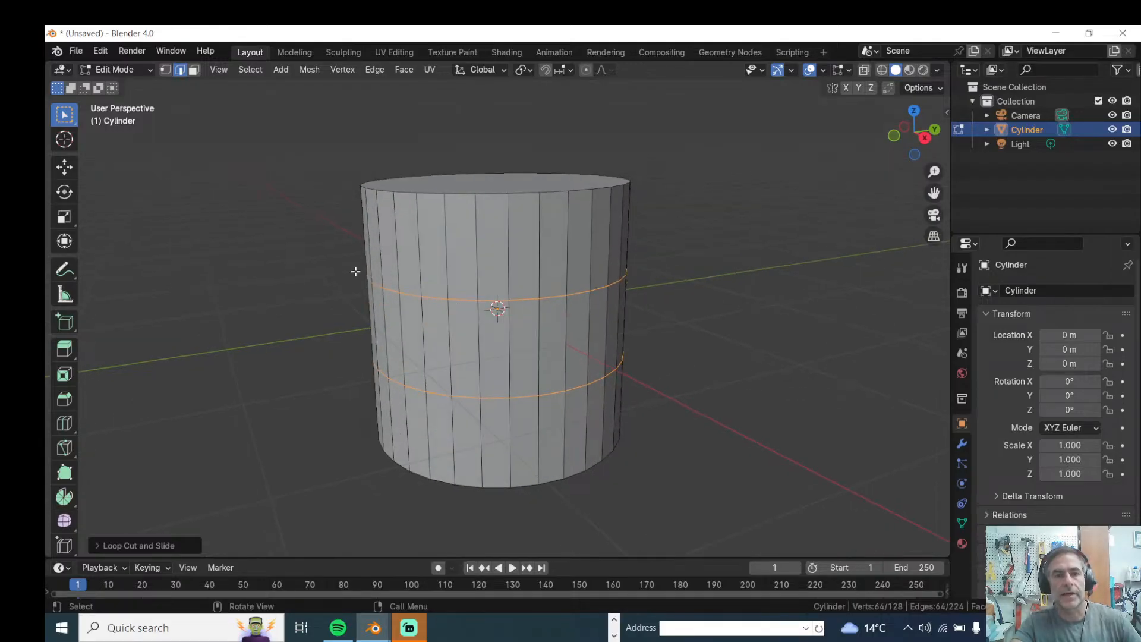
{"action": "left_click", "coordinate": [291, 252]}
{"action": "middle_click_drag", "start_coordinate": [290, 252], "coordinate": [296, 272]}
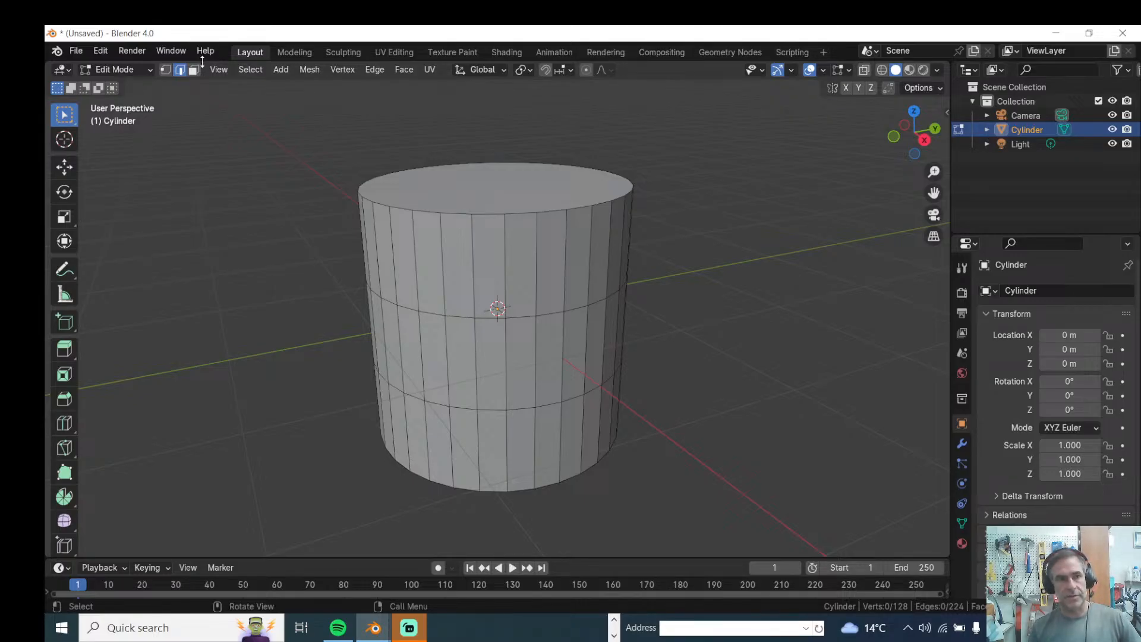
{"action": "key", "text": "3"}
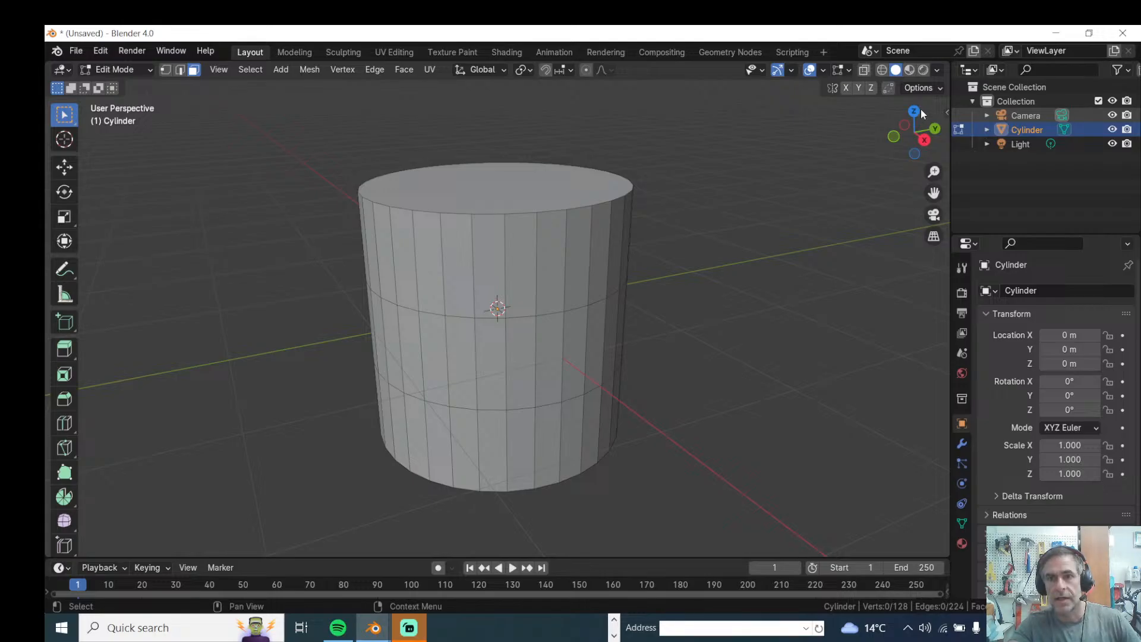
- Enable Screencast Keys, set its font size to 25, and hide the sidebar
{"action": "left_click", "coordinate": [944, 114]}
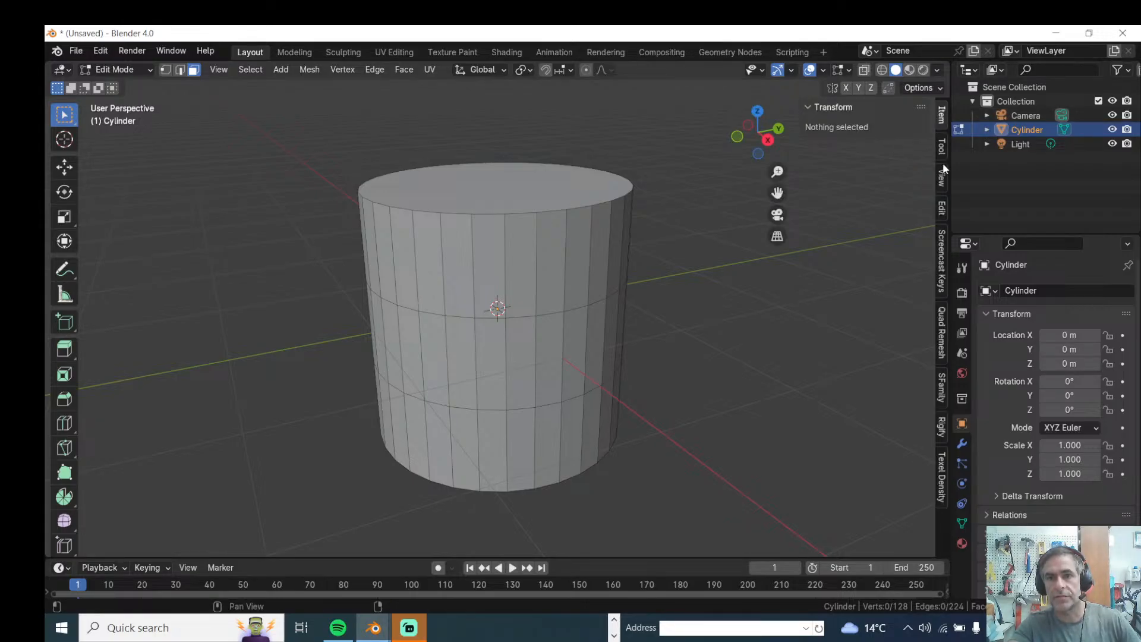
{"action": "left_click", "coordinate": [944, 260]}
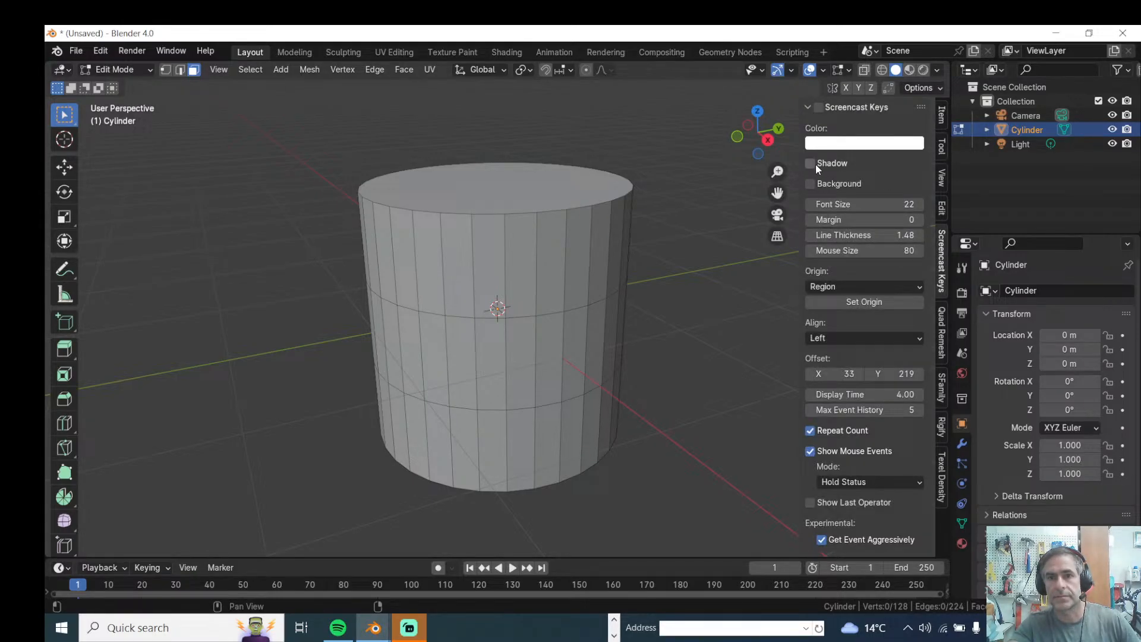
{"action": "left_click", "coordinate": [817, 106]}
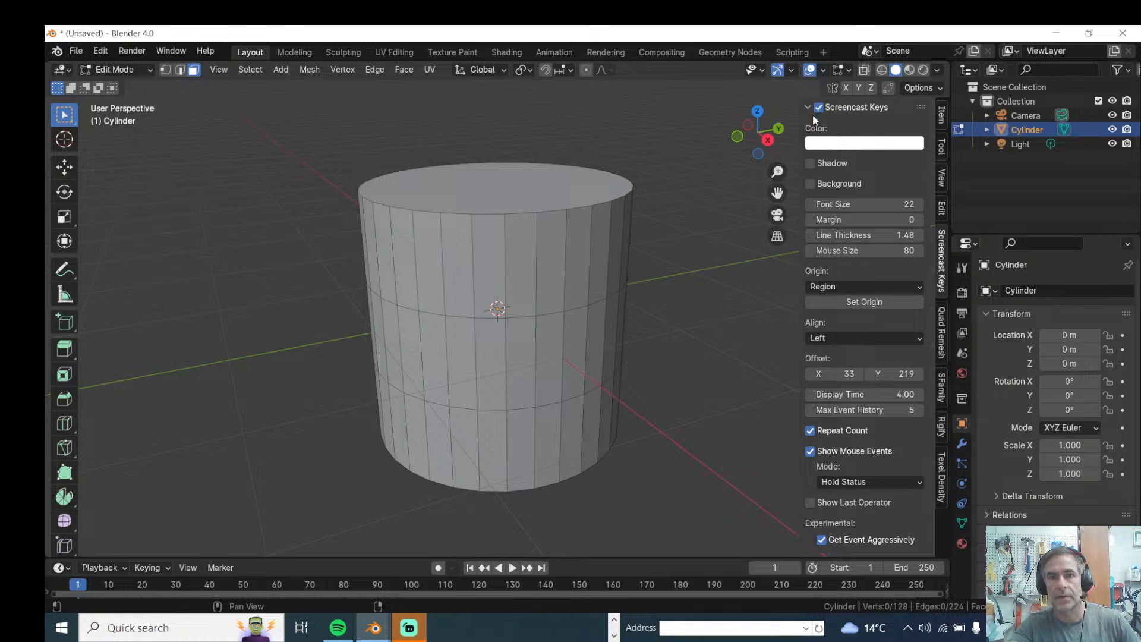
{"action": "left_click_drag", "start_coordinate": [839, 204], "coordinate": [847, 204]}
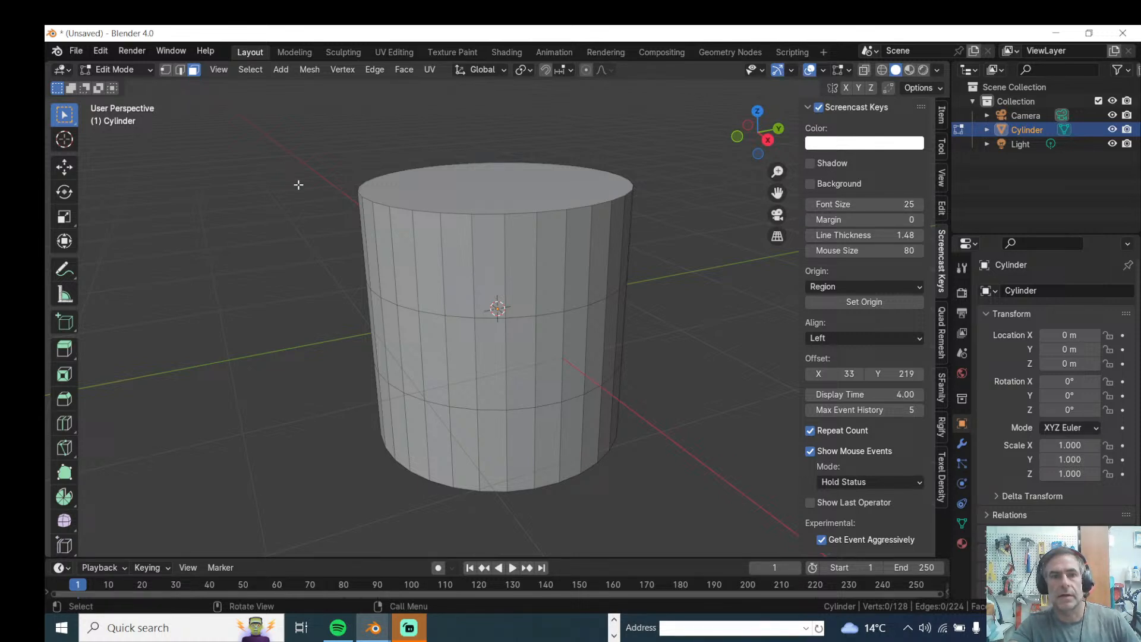
{"action": "key", "text": "n"}
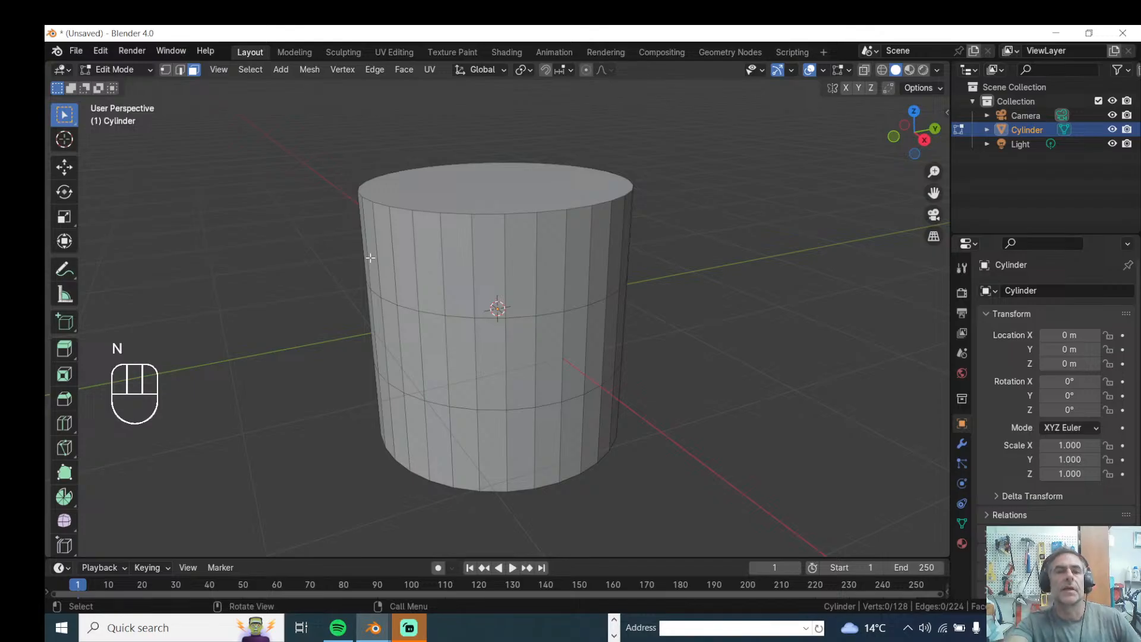
- Delete the top cap face of the cylinder
{"action": "middle_click_drag", "start_coordinate": [371, 257], "coordinate": [357, 288]}
{"action": "key", "text": "3"}
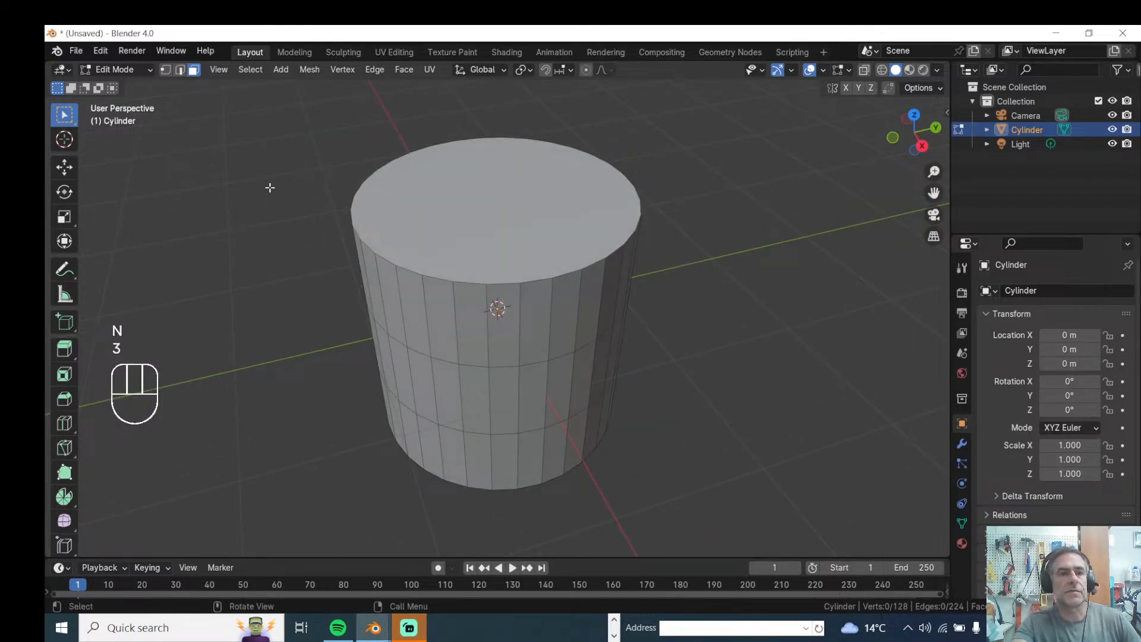
{"action": "left_click", "coordinate": [468, 216]}
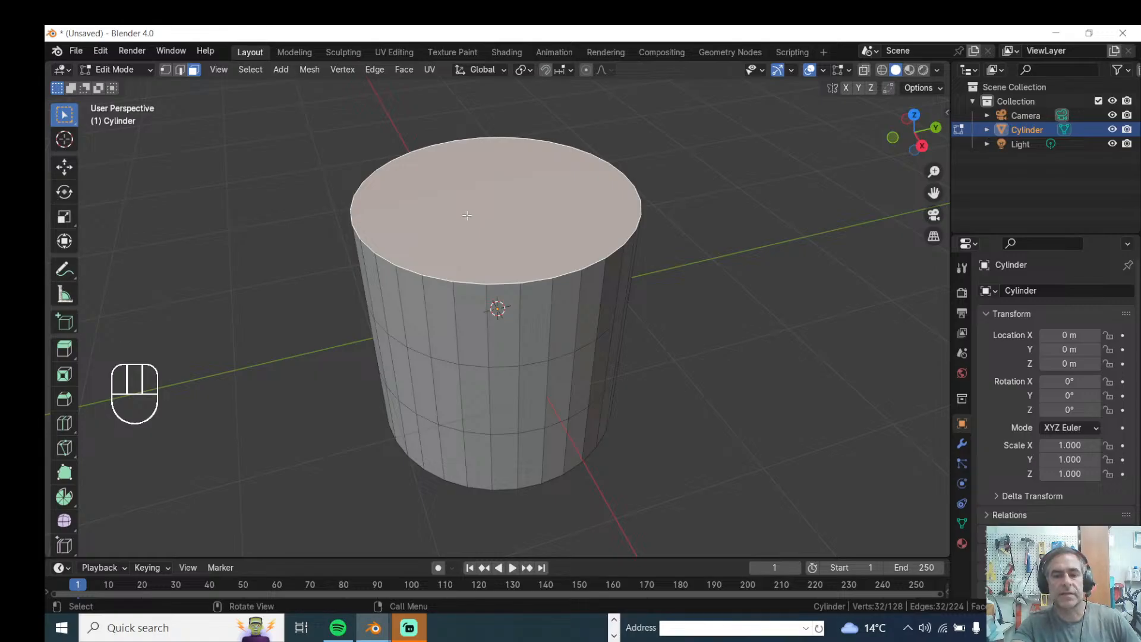
{"action": "key", "text": "Delete"}
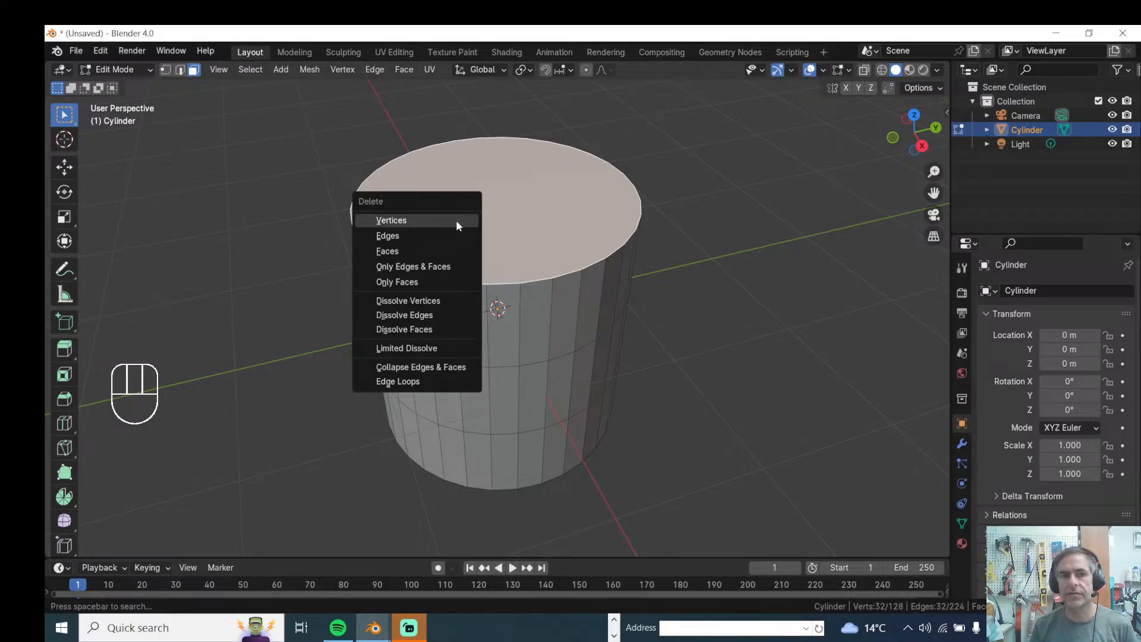
{"action": "left_click", "coordinate": [401, 253]}
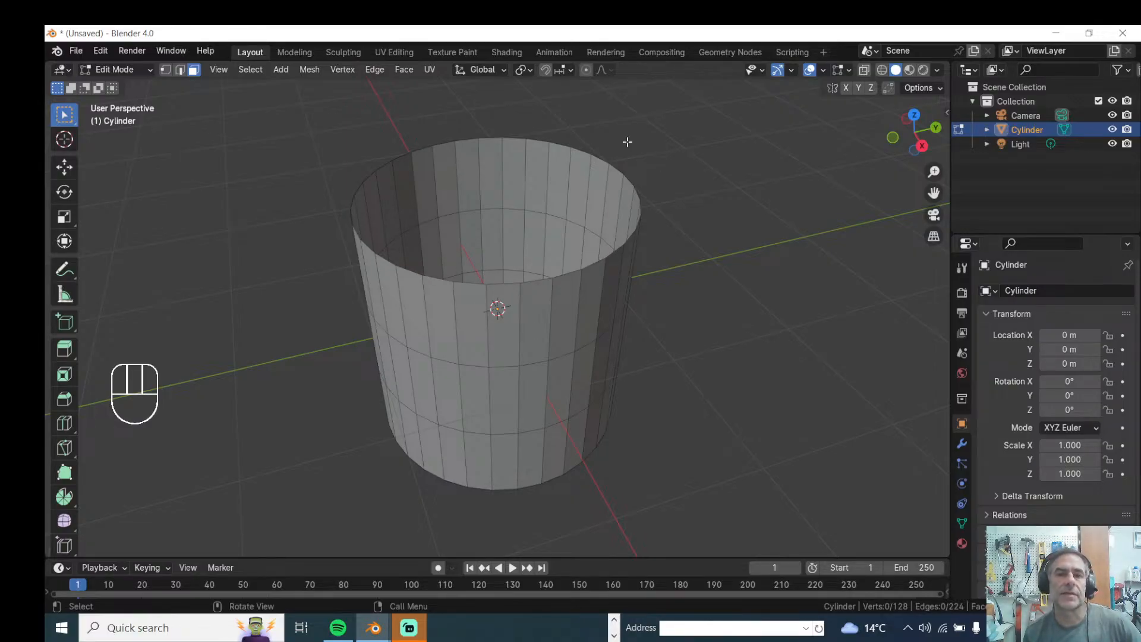
- Delete a single face in the middle band of the cylinder wall
{"action": "middle_click_drag", "start_coordinate": [372, 279], "coordinate": [414, 257]}
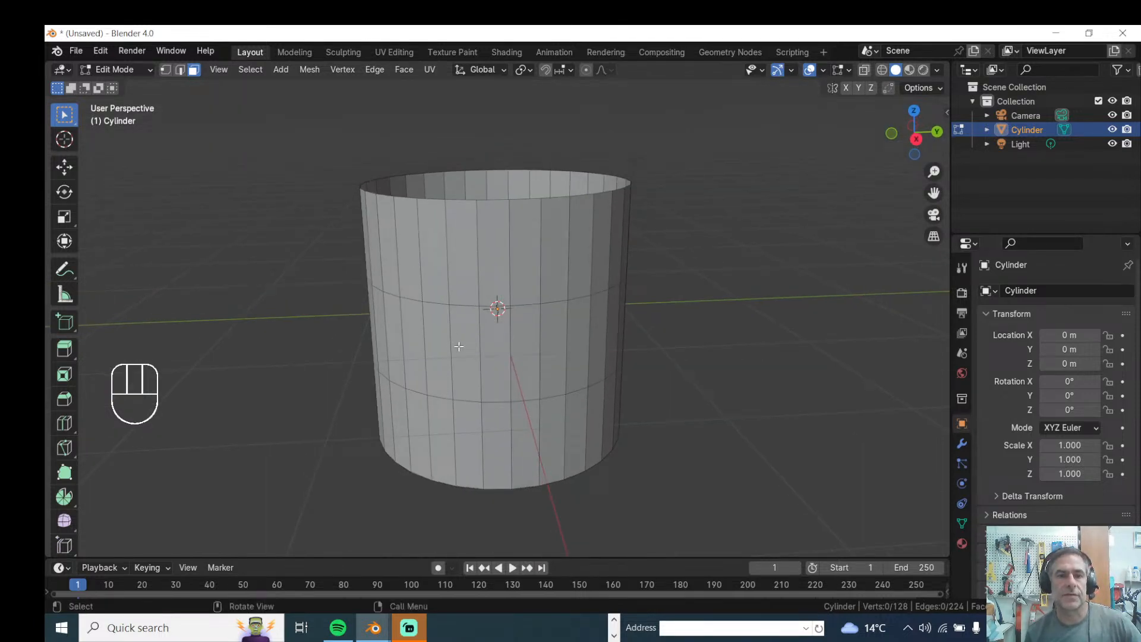
{"action": "left_click", "coordinate": [463, 352]}
{"action": "key", "text": "Delete"}
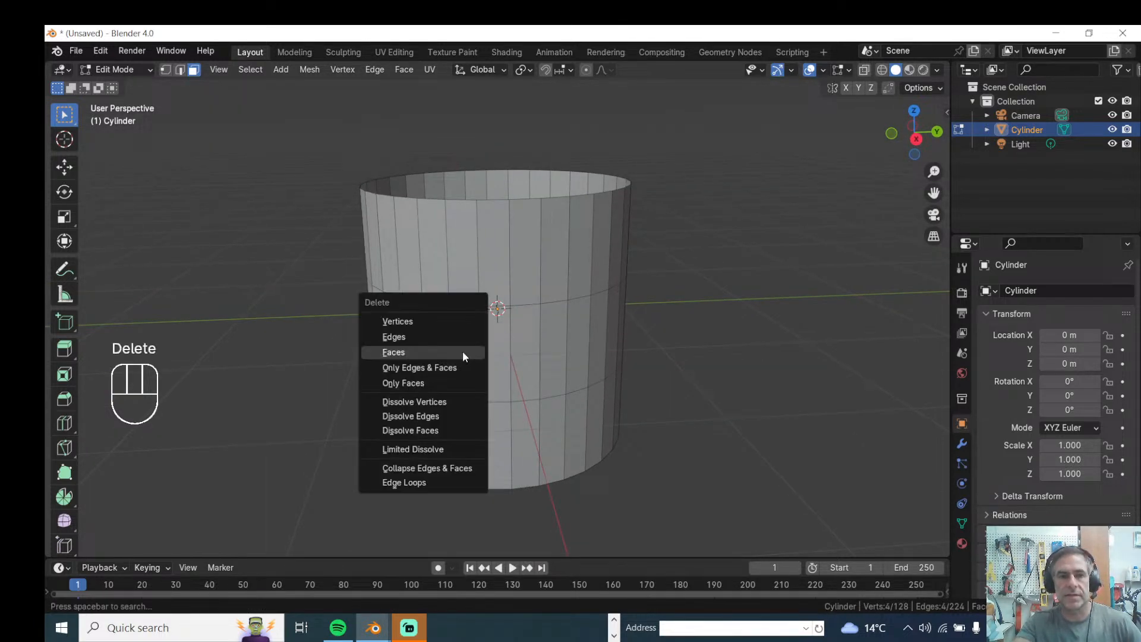
{"action": "left_click", "coordinate": [431, 356]}
{"action": "middle_click_drag", "start_coordinate": [430, 357], "coordinate": [430, 282]}
{"action": "scroll", "coordinate": [426, 262], "scroll_direction": "up", "scroll_amount": 1}
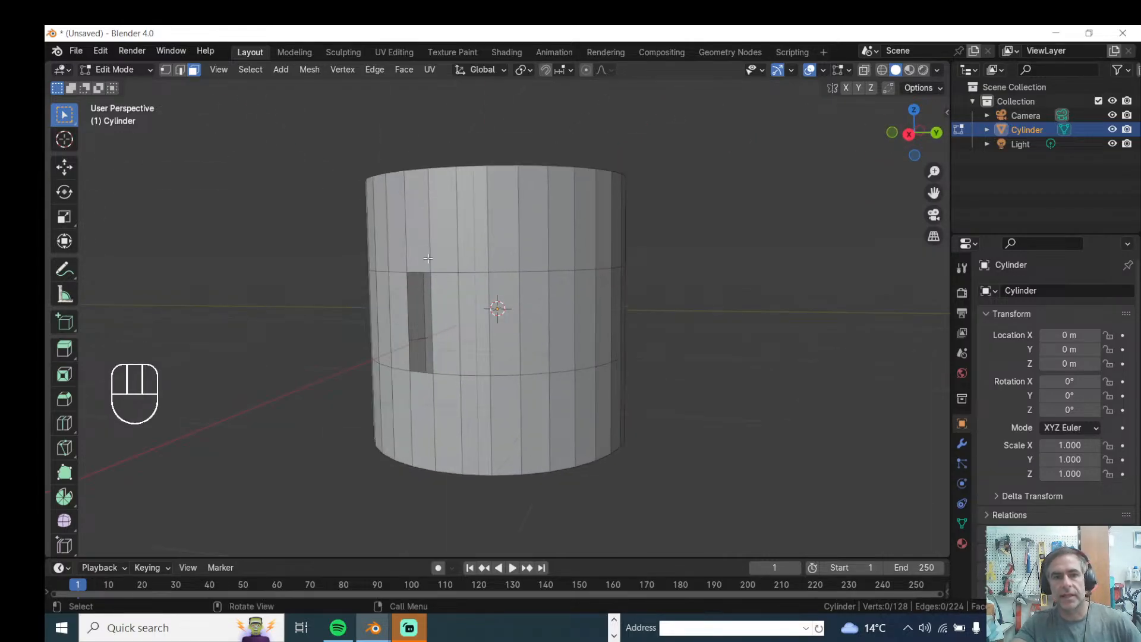
- Delete five wall faces together: one in the upper band, one in the middle band and three adjacent ones in the lower band
{"action": "left_click", "coordinate": [472, 258]}
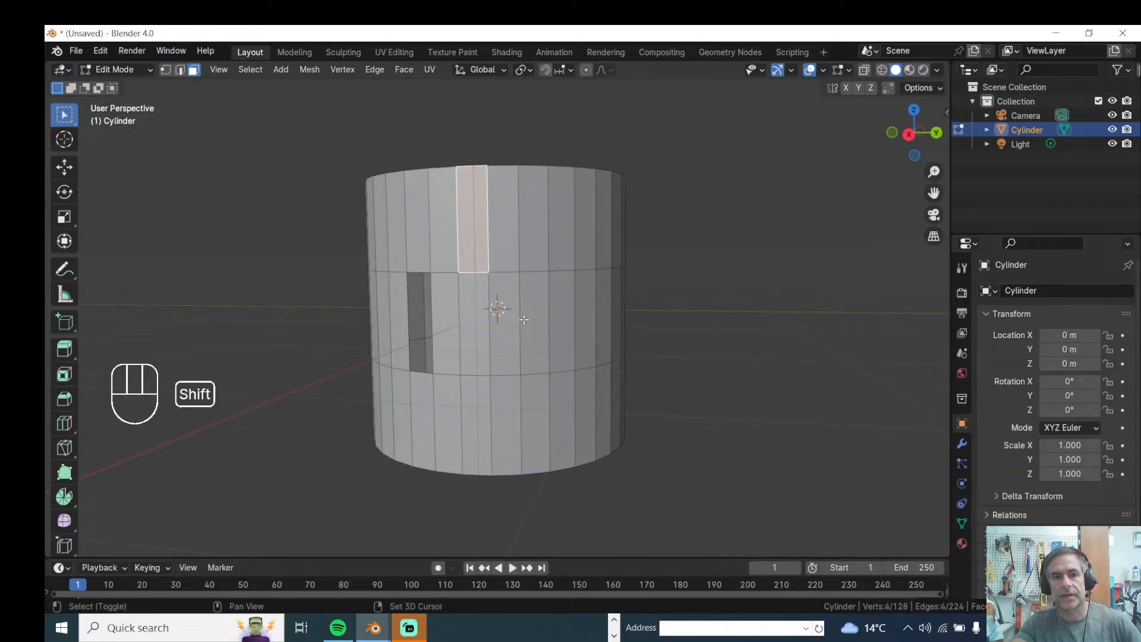
{"action": "left_click", "coordinate": [531, 324], "text": "shift"}
{"action": "left_click", "coordinate": [464, 425], "text": "shift"}
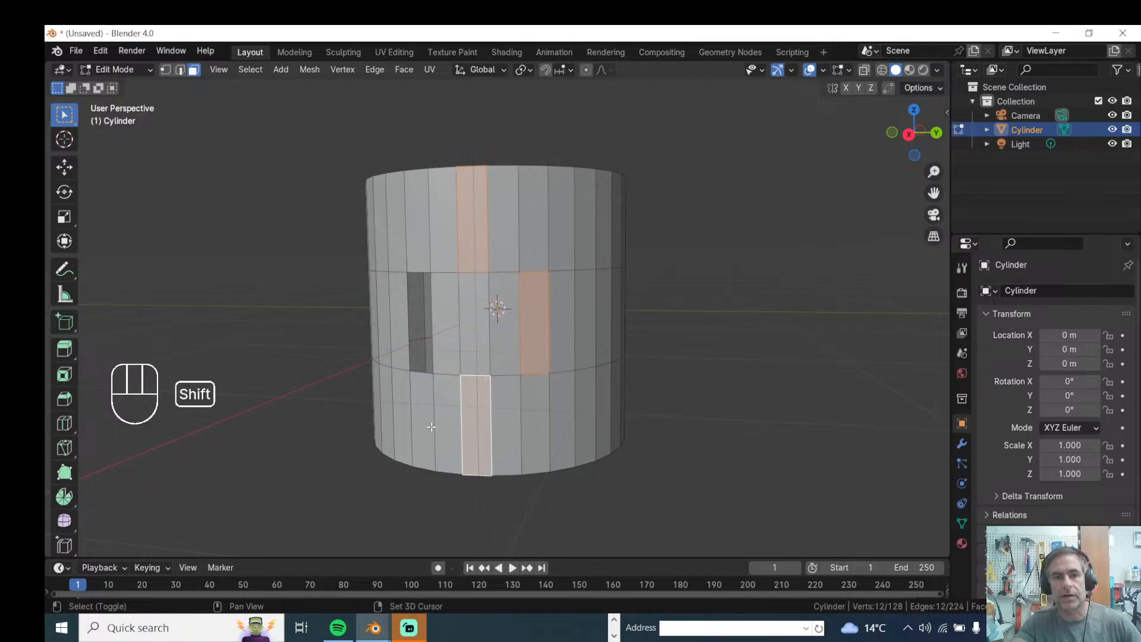
{"action": "left_click", "coordinate": [425, 425], "text": "shift"}
{"action": "left_click", "coordinate": [450, 422], "text": "shift"}
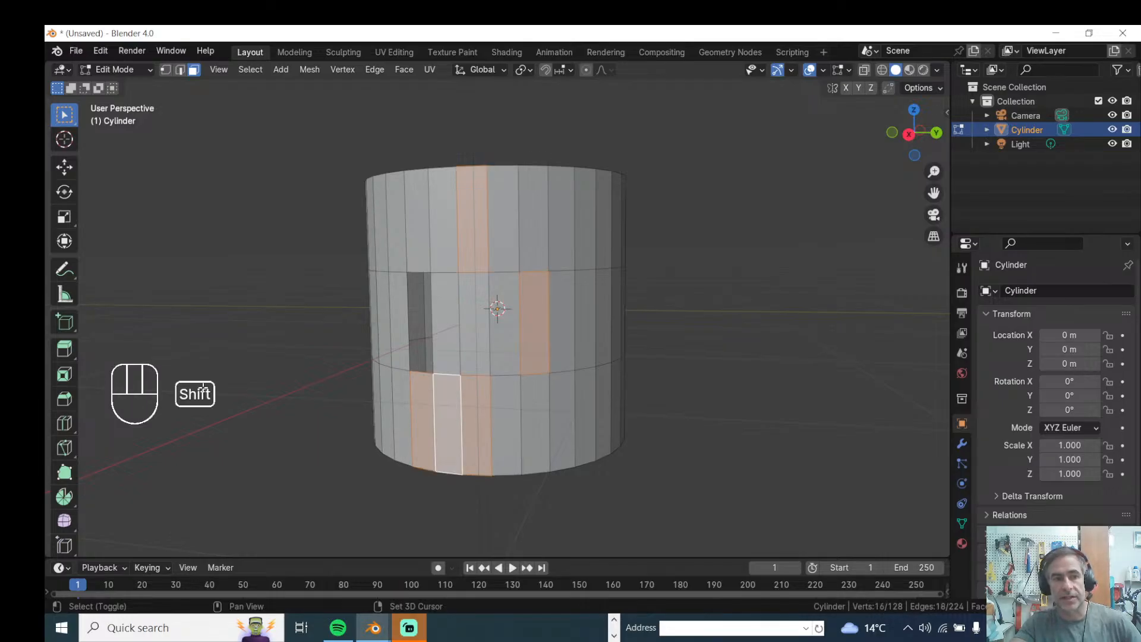
{"action": "key", "text": "Delete"}
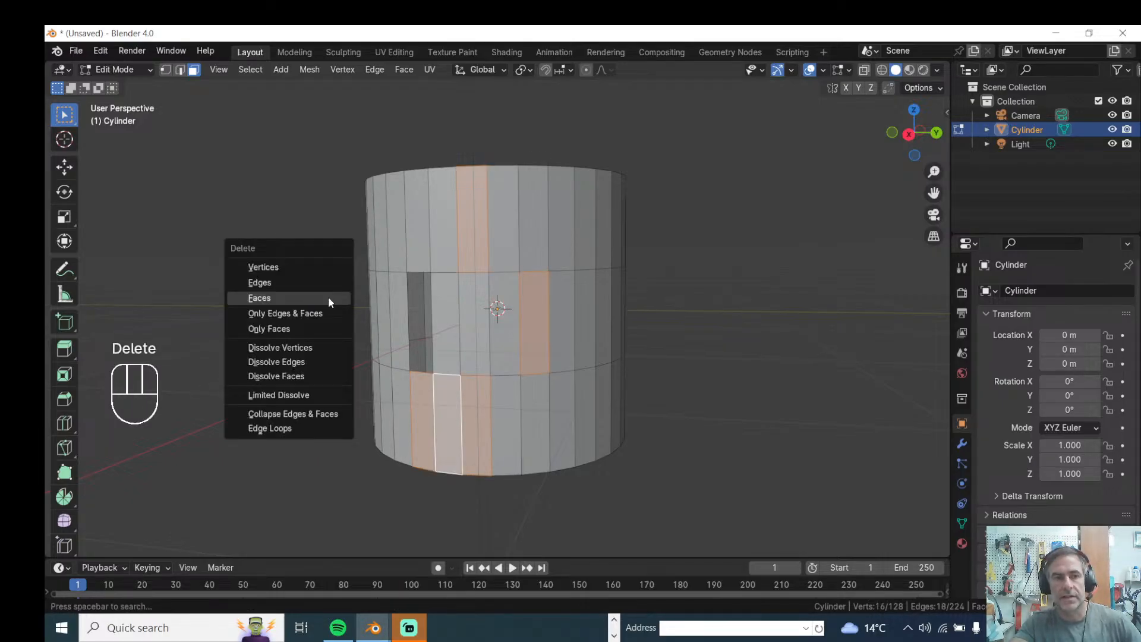
{"action": "left_click", "coordinate": [328, 297]}
{"action": "middle_click_drag", "start_coordinate": [328, 297], "coordinate": [364, 260]}
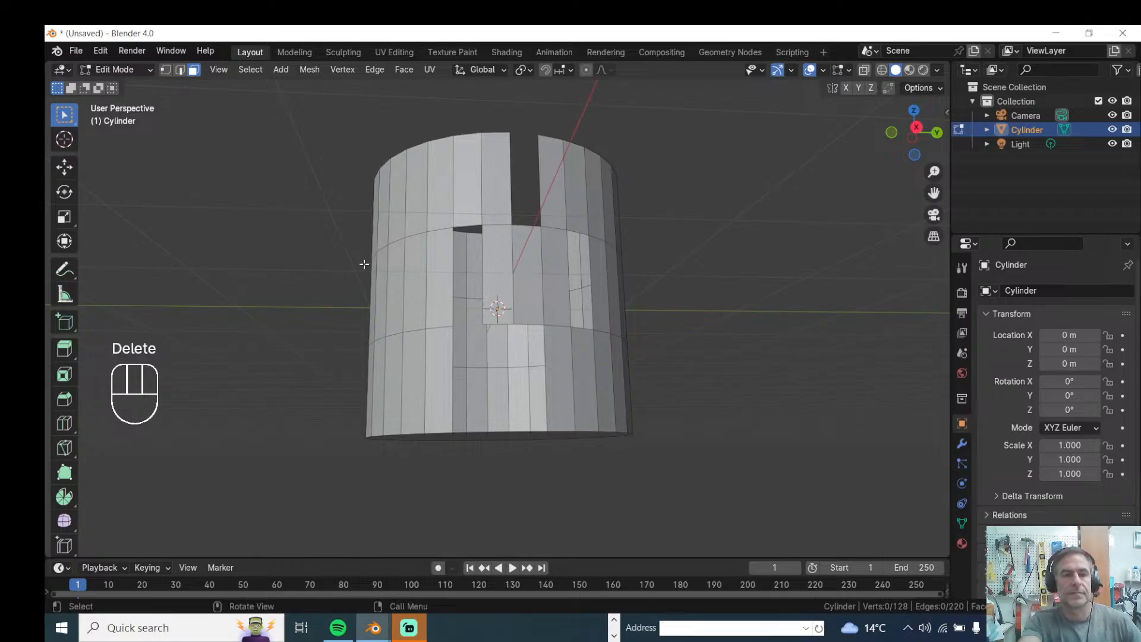
- Undo the face deletions in the cylinder wall, keeping the top open
{"action": "key", "text": "ctrl+z"}
{"action": "key", "text": "ctrl+z"}
{"action": "key", "text": "ctrl+z"}
{"action": "key", "text": "ctrl+z"}
{"action": "key", "text": "ctrl+z"}
{"action": "key", "text": "ctrl+z"}
{"action": "key", "text": "ctrl+z"}
{"action": "key", "text": "ctrl+z"}
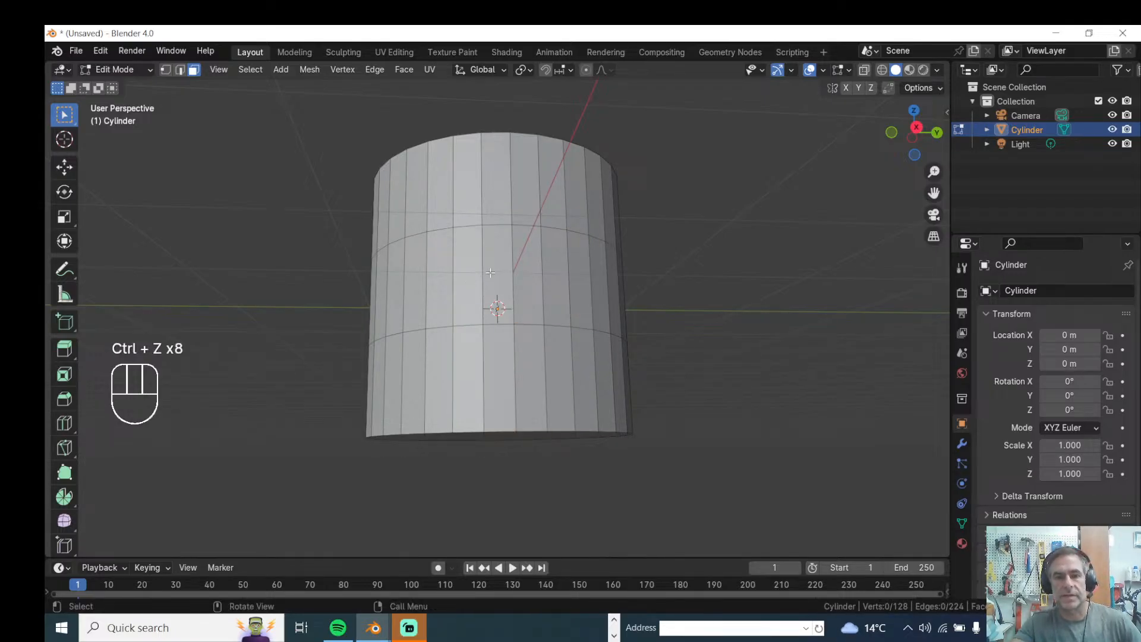
- Turn off the 3D cursor, floor grid, and X and Y axis overlays in the viewport
{"action": "left_click", "coordinate": [824, 70]}
{"action": "left_click", "coordinate": [830, 169]}
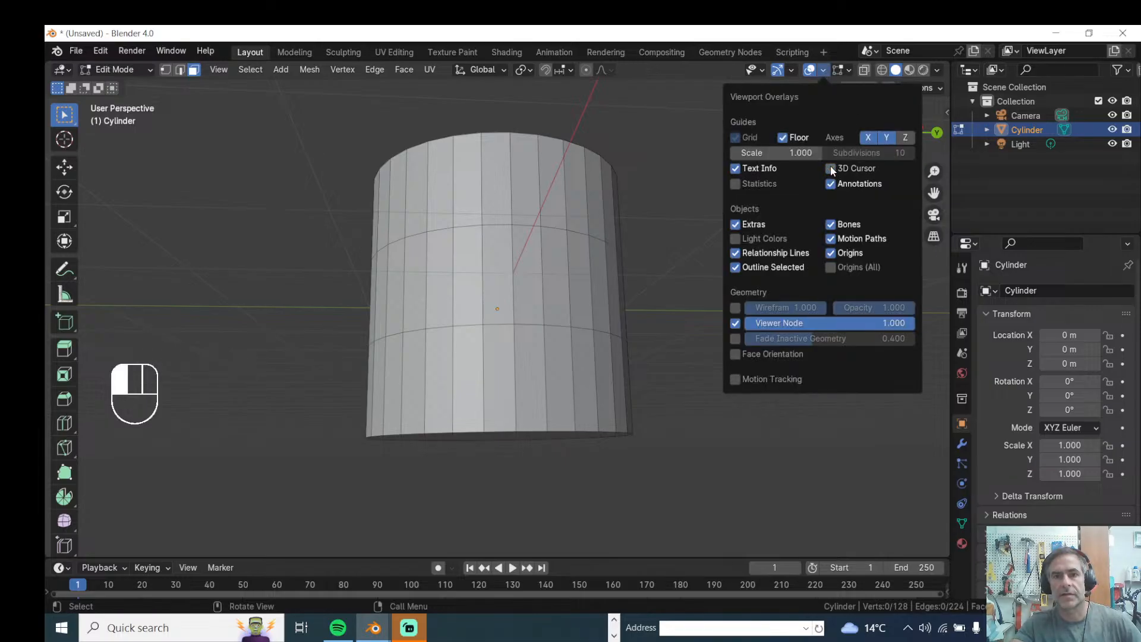
{"action": "left_click", "coordinate": [789, 141]}
{"action": "left_click", "coordinate": [868, 137]}
{"action": "left_click", "coordinate": [887, 137]}
- Select the whole middle face loop around the cylinder and delete its faces
{"action": "middle_click_drag", "start_coordinate": [488, 310], "coordinate": [441, 345]}
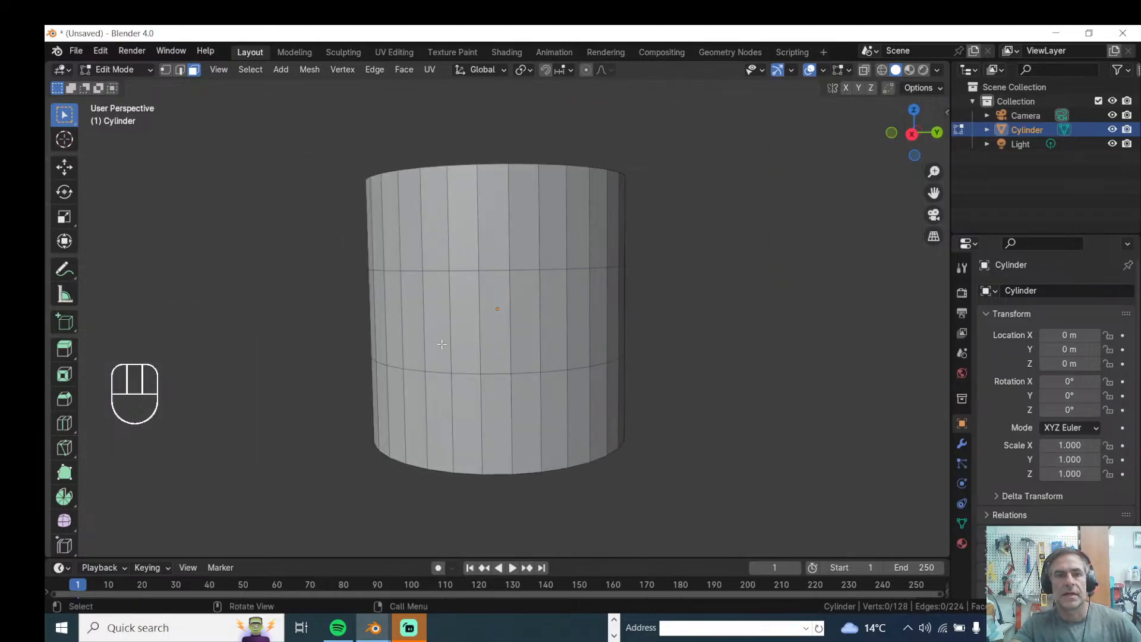
{"action": "left_click", "coordinate": [473, 310], "text": "alt"}
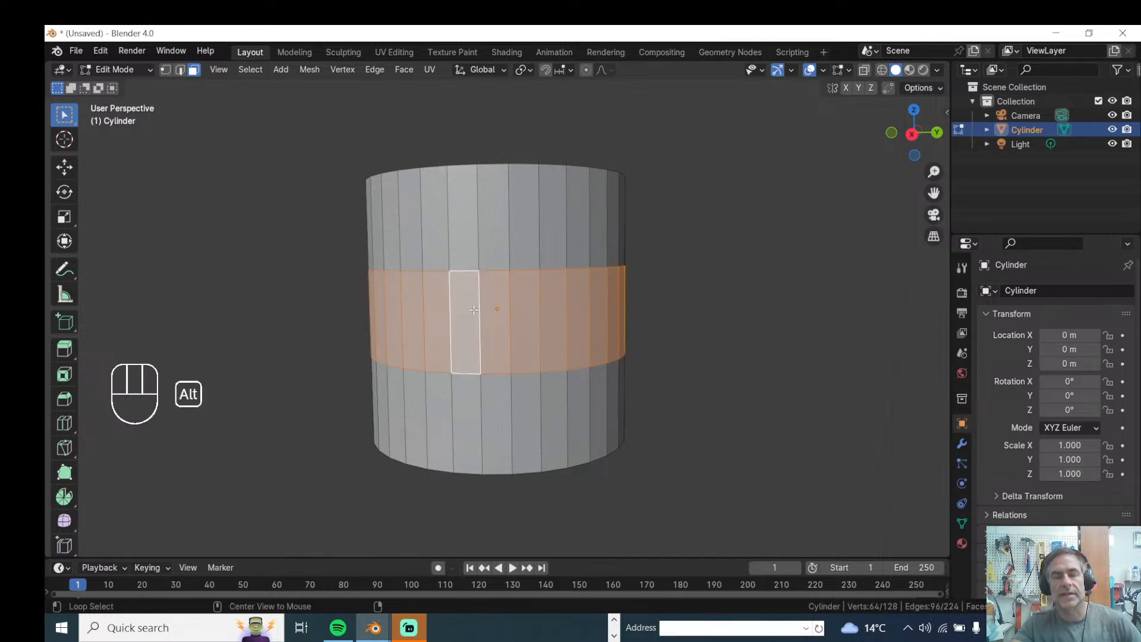
{"action": "key", "text": "Delete"}
{"action": "left_click", "coordinate": [433, 310]}
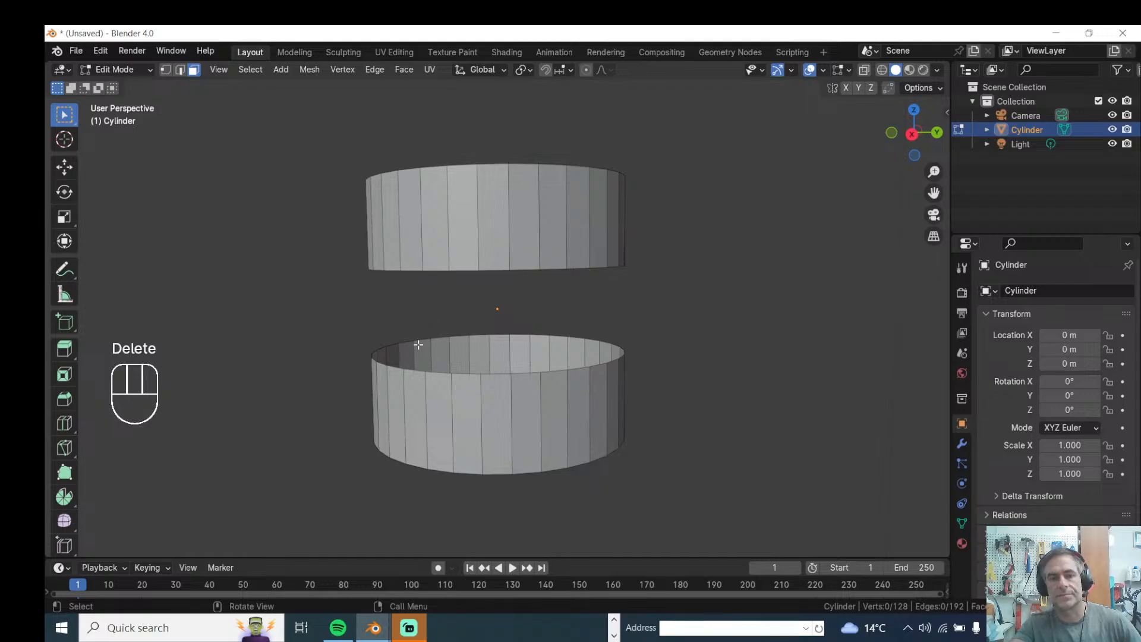
{"action": "middle_click_drag", "start_coordinate": [394, 340], "coordinate": [373, 343]}
- Undo the middle face loop deletion and the earlier top cap deletion
{"action": "key", "text": "ctrl+z"}
{"action": "key", "text": "ctrl+z"}
{"action": "key", "text": "ctrl+z"}
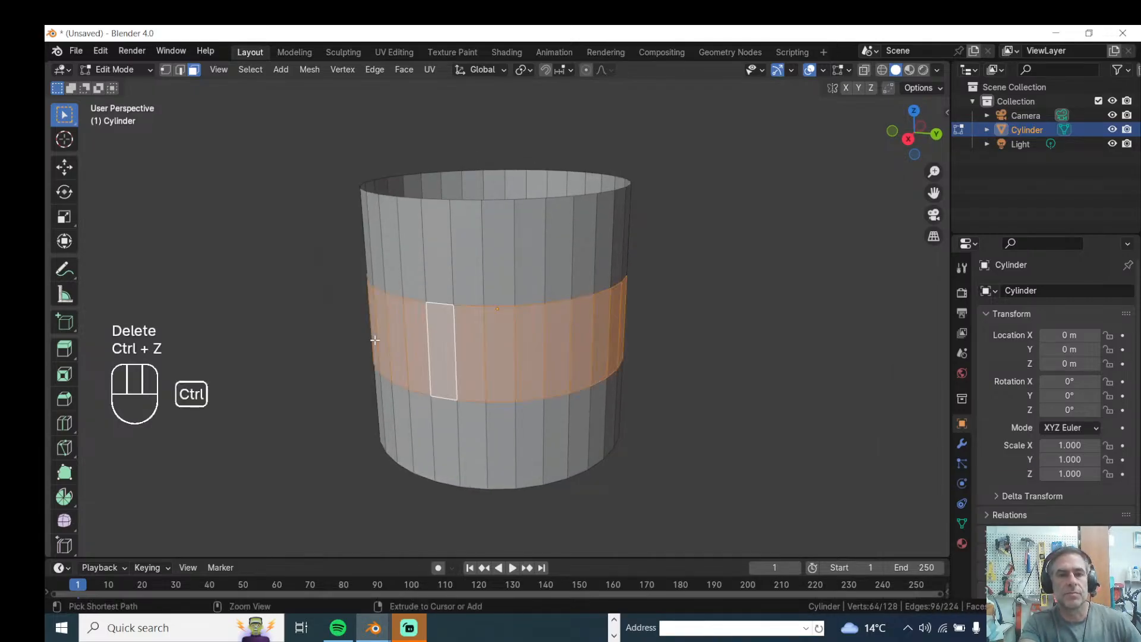
{"action": "key", "text": "ctrl+z"}
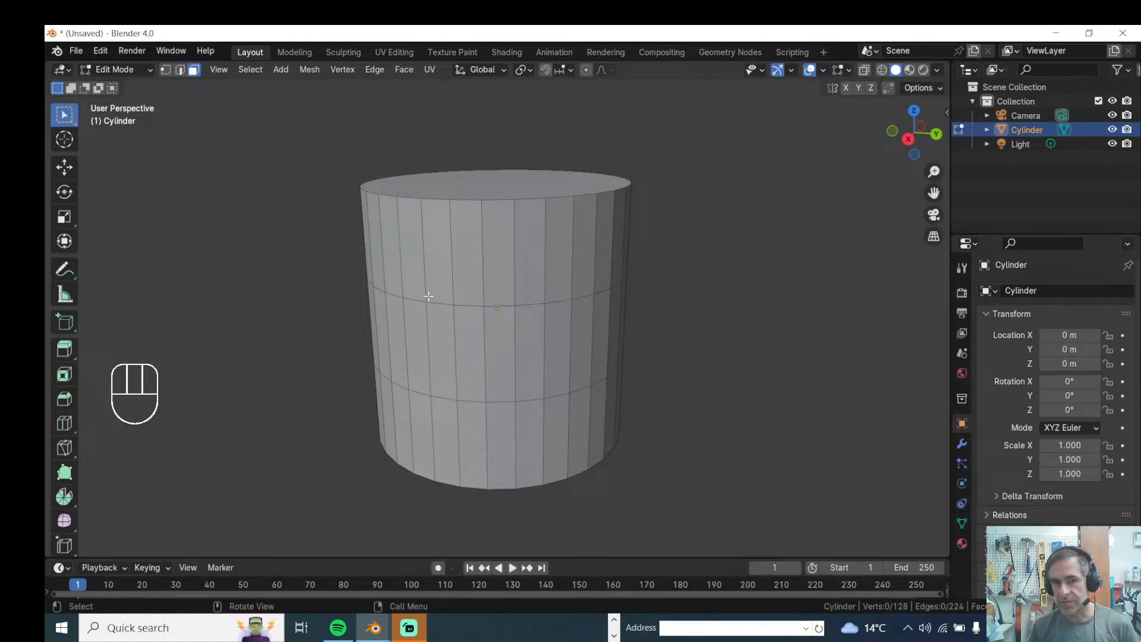
- In edge select mode, delete one vertical edge in the cylinder's upper band and undo the deletion
{"action": "key", "text": "2"}
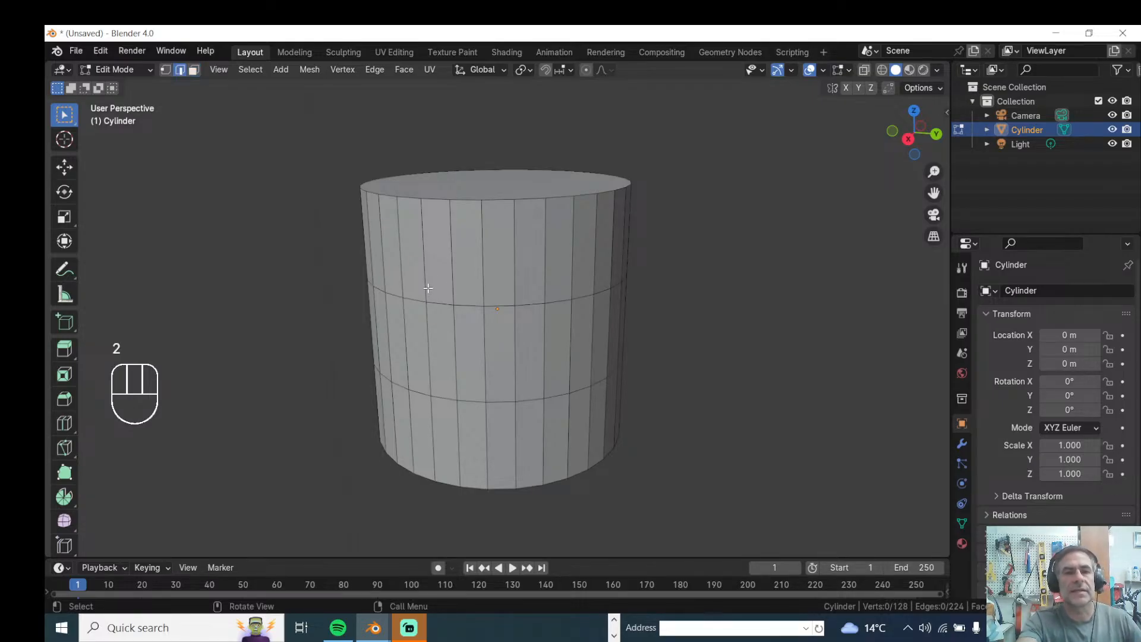
{"action": "left_click", "coordinate": [450, 273]}
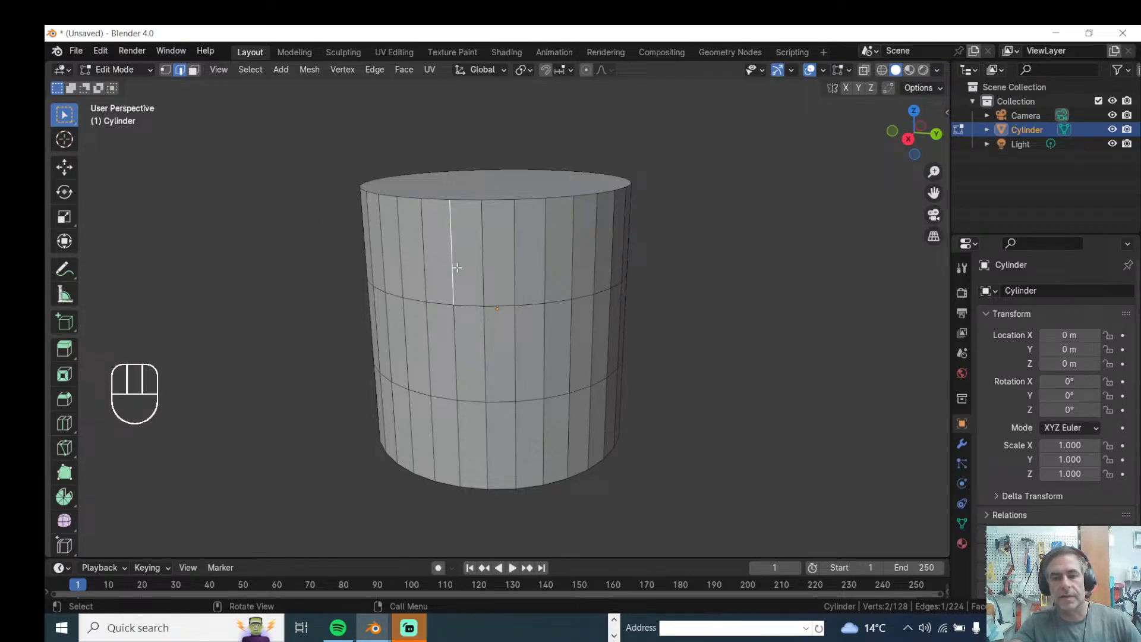
{"action": "key", "text": "Delete"}
{"action": "left_click", "coordinate": [414, 253]}
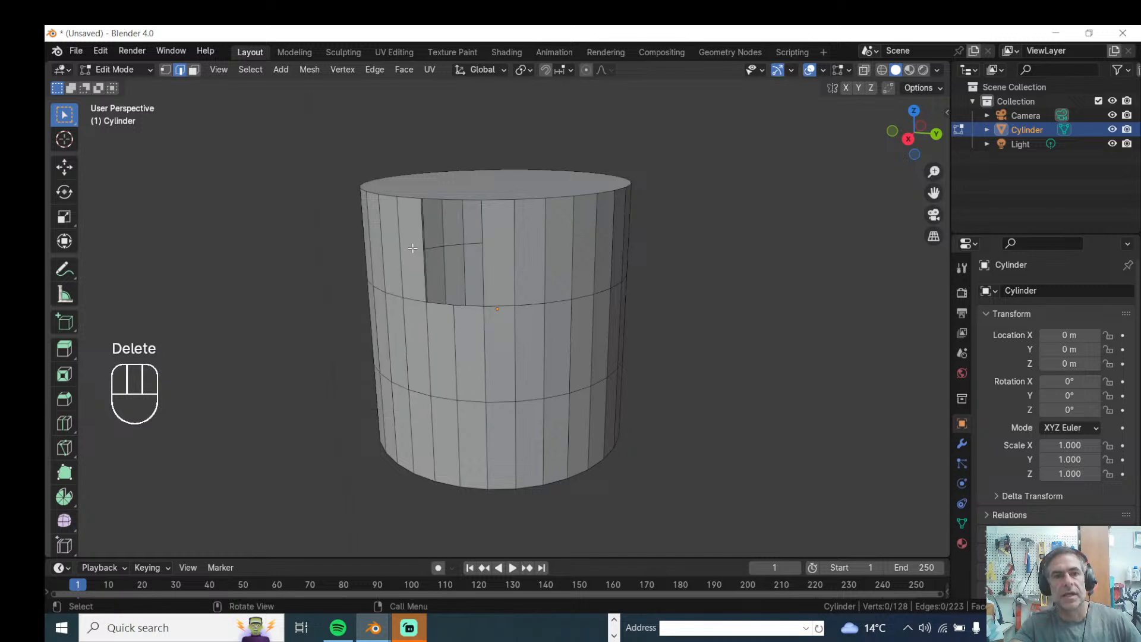
{"action": "middle_click_drag", "start_coordinate": [260, 306], "coordinate": [390, 214]}
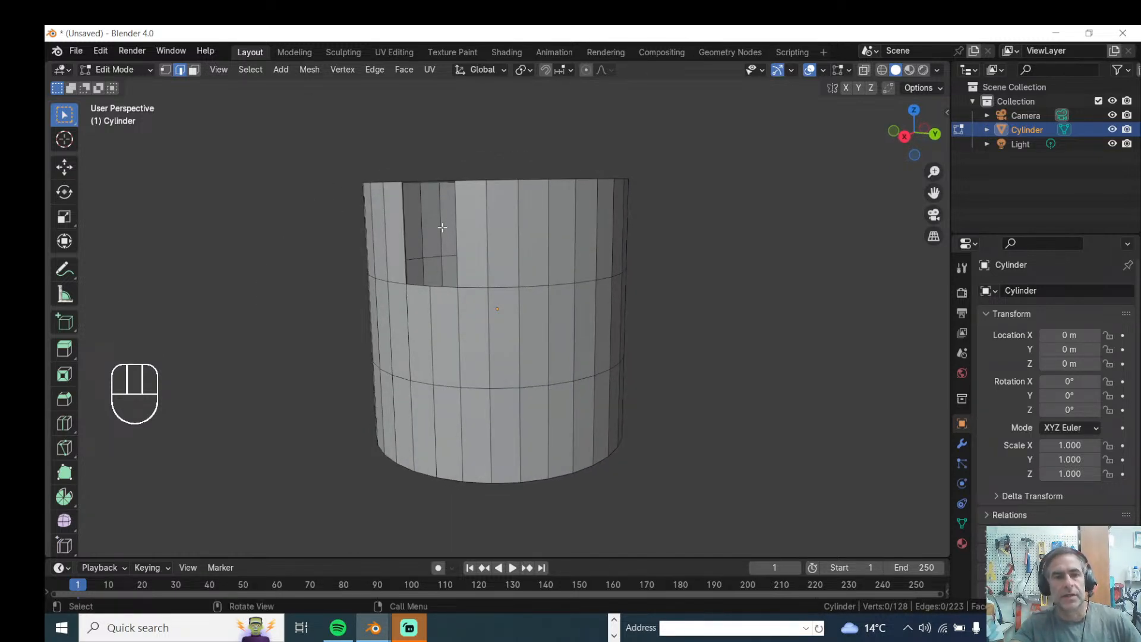
{"action": "middle_click_drag", "start_coordinate": [278, 291], "coordinate": [361, 218]}
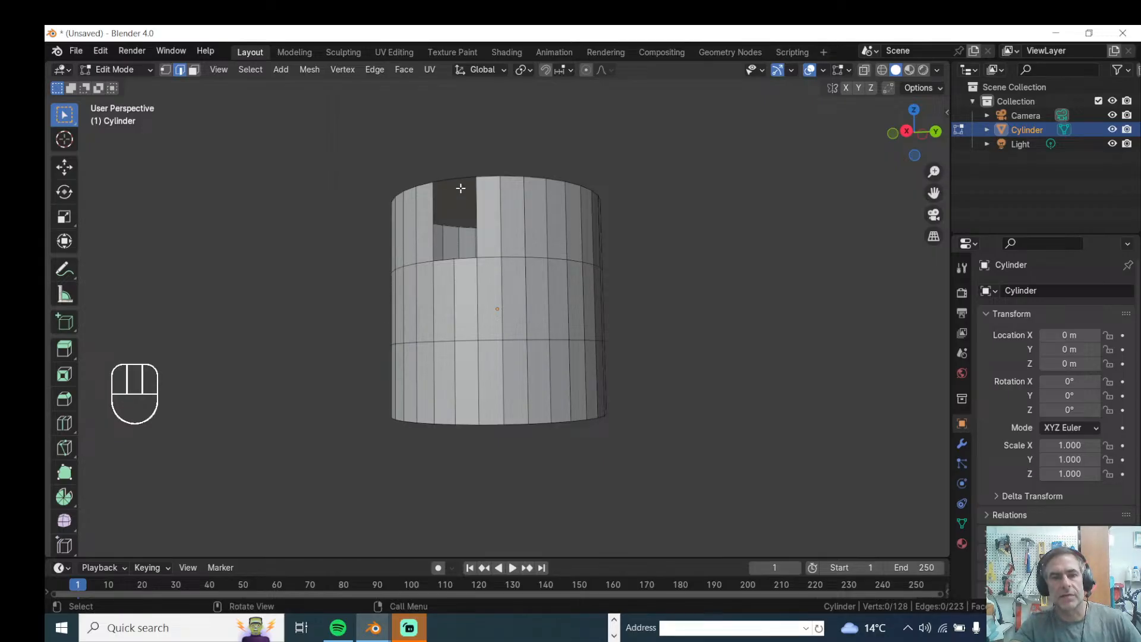
{"action": "key", "text": "ctrl+z"}
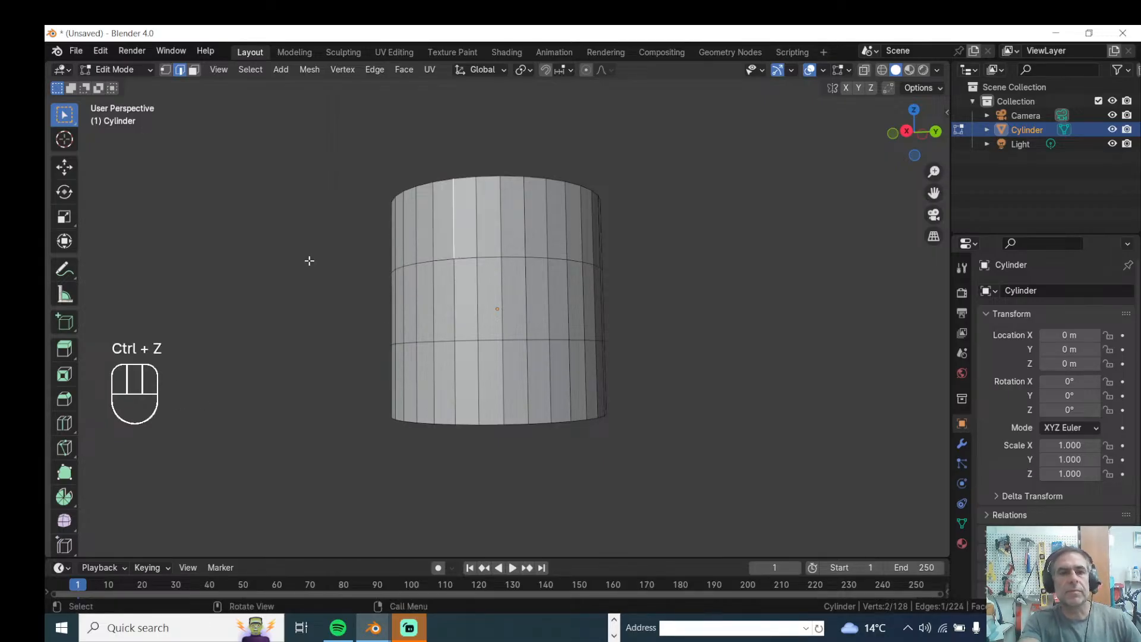
- Dissolve the selected vertical edge so its two neighbouring faces merge, and undo the dissolve
{"action": "key", "text": "ctrl+x"}
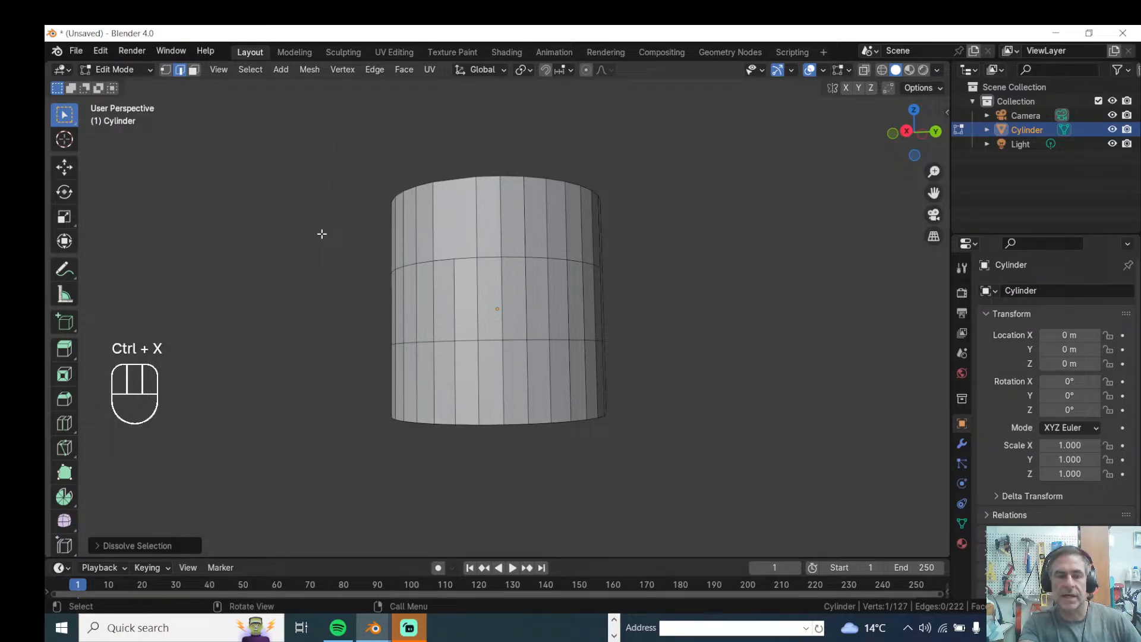
{"action": "key", "text": "ctrl+z"}
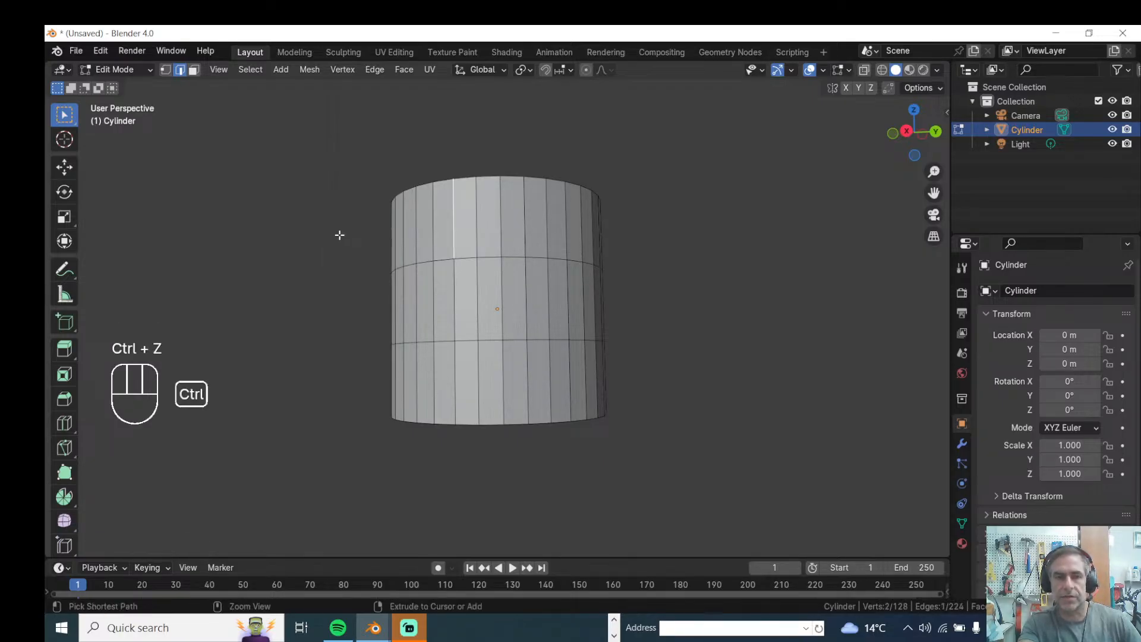
{"action": "middle_click_drag", "start_coordinate": [334, 275], "coordinate": [344, 306]}
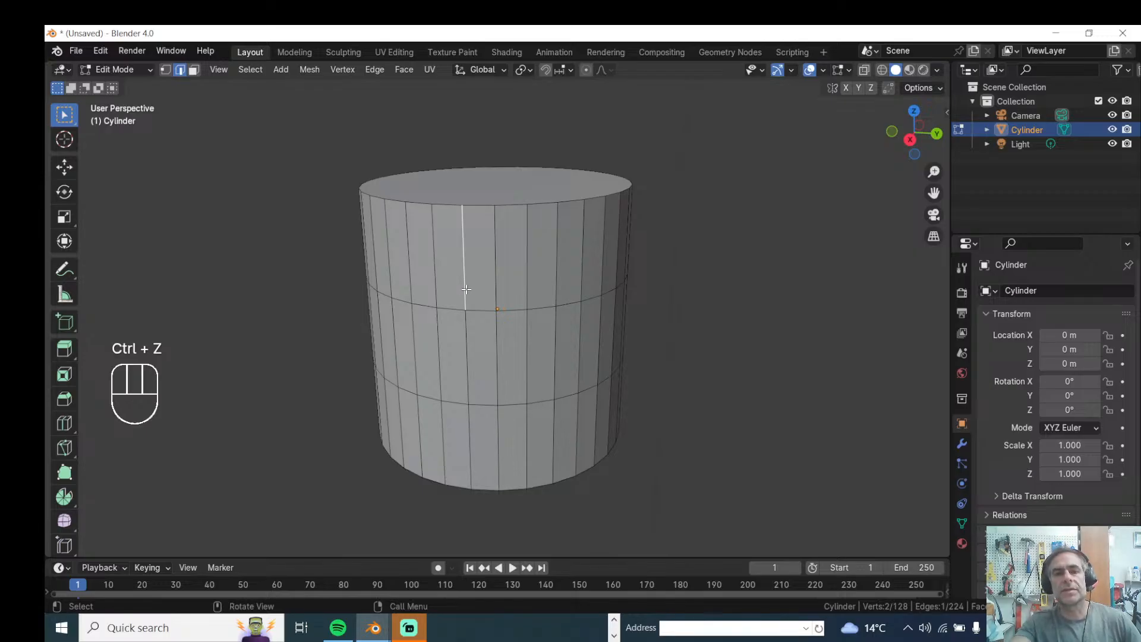
- Select the upper horizontal edge loop around the cylinder, delete its edges, and undo the deletion
{"action": "left_click", "coordinate": [497, 310], "text": "alt"}
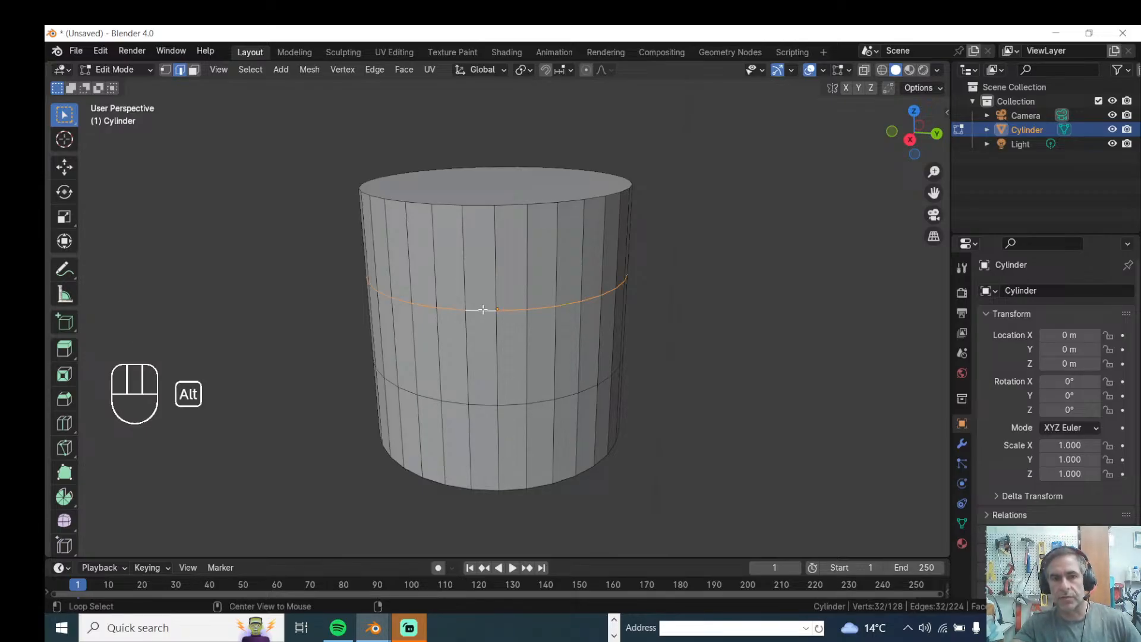
{"action": "key", "text": "Delete"}
{"action": "left_click", "coordinate": [268, 271]}
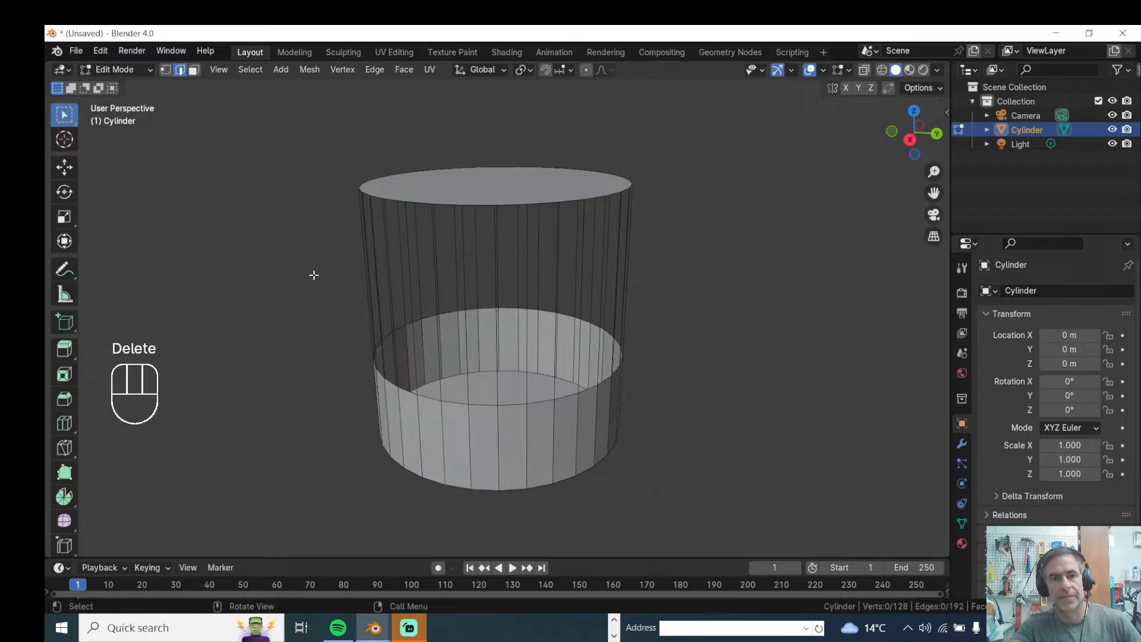
{"action": "left_click", "coordinate": [291, 257]}
{"action": "middle_click_drag", "start_coordinate": [292, 258], "coordinate": [314, 288]}
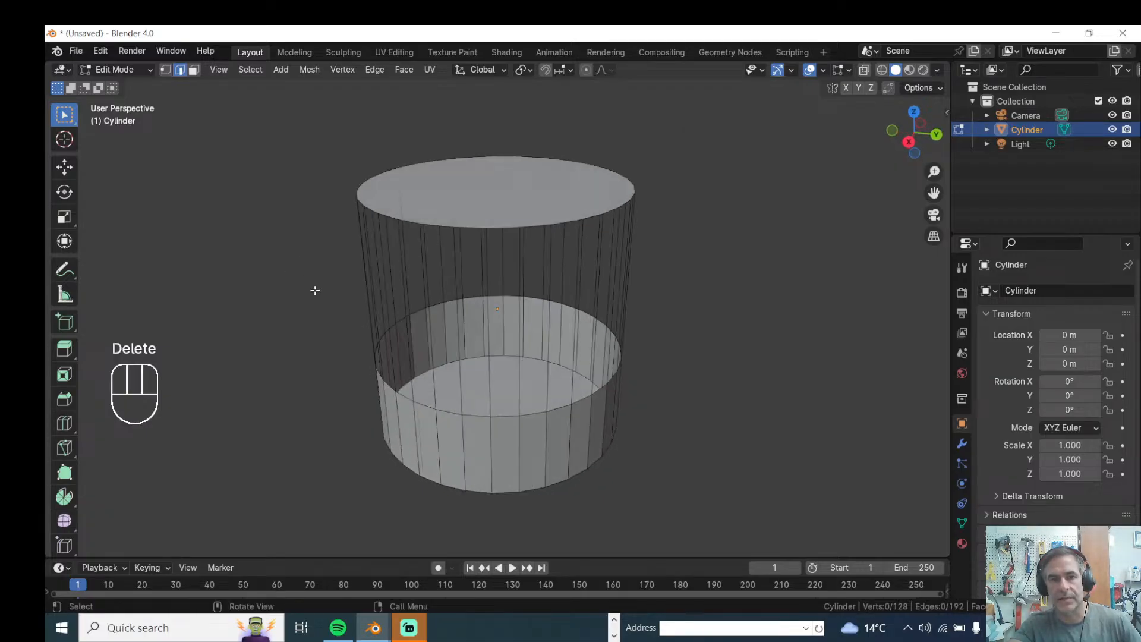
{"action": "key", "text": "ctrl+z"}
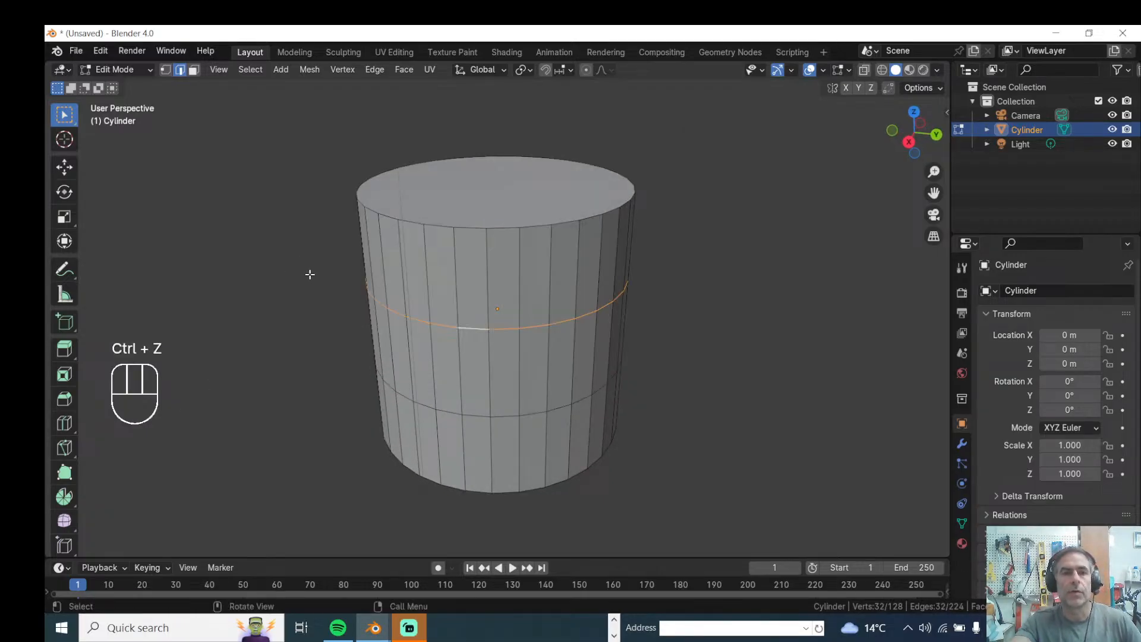
- Dissolve the upper and the lower horizontal edge loops so that only full-height side faces remain
{"action": "left_click", "coordinate": [468, 327], "text": "alt"}
{"action": "middle_click_drag", "start_coordinate": [370, 354], "coordinate": [339, 326]}
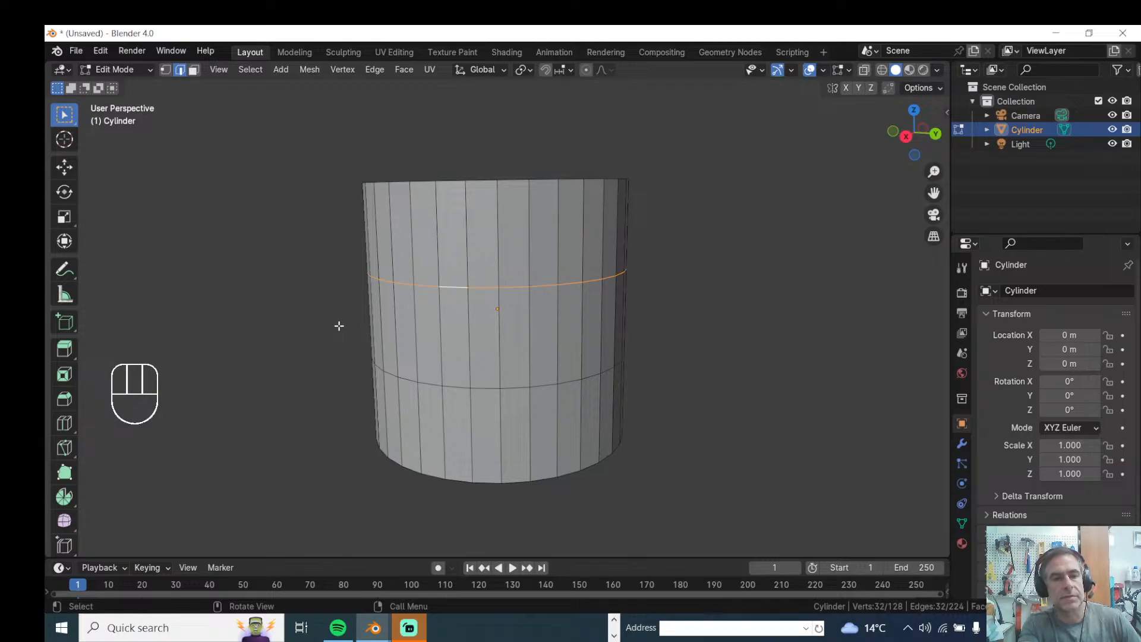
{"action": "key", "text": "ctrl+x"}
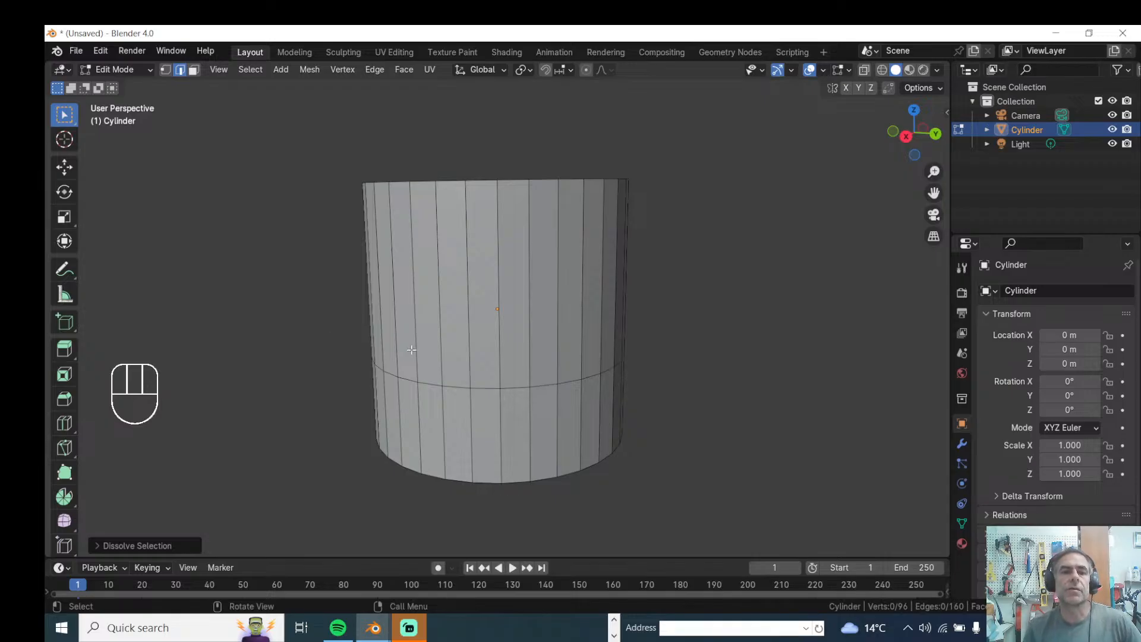
{"action": "left_click", "coordinate": [456, 386], "text": "alt"}
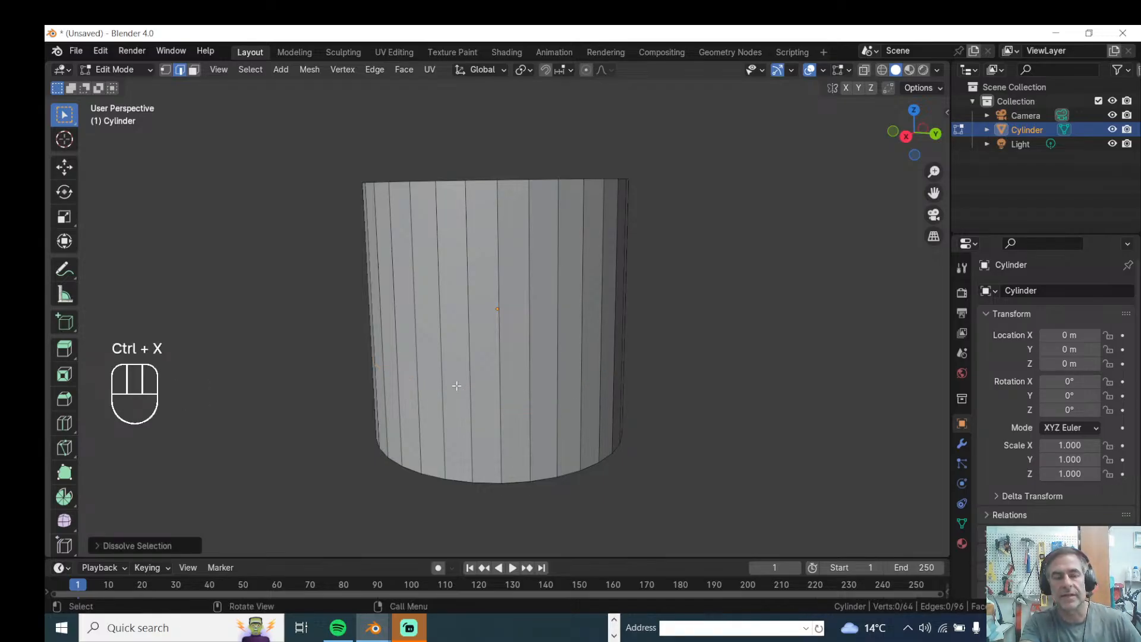
{"action": "left_click", "coordinate": [471, 347]}
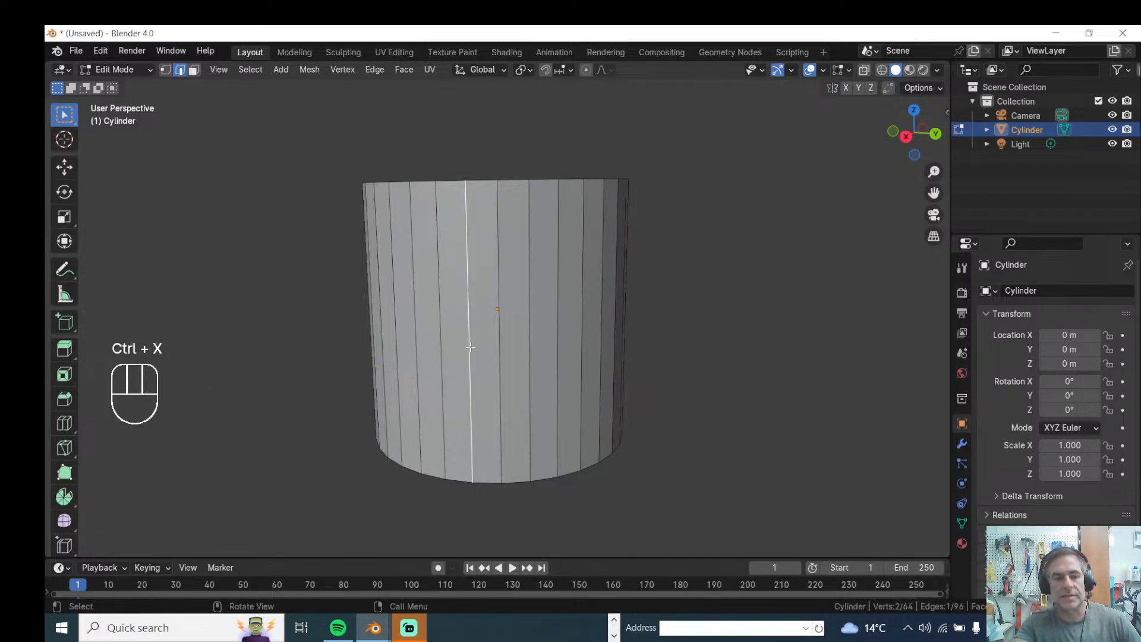
- Undo the dissolves of both horizontal edge loops
{"action": "key", "text": "ctrl+z"}
{"action": "key", "text": "ctrl+z"}
{"action": "key", "text": "ctrl+z"}
{"action": "key", "text": "ctrl+z"}
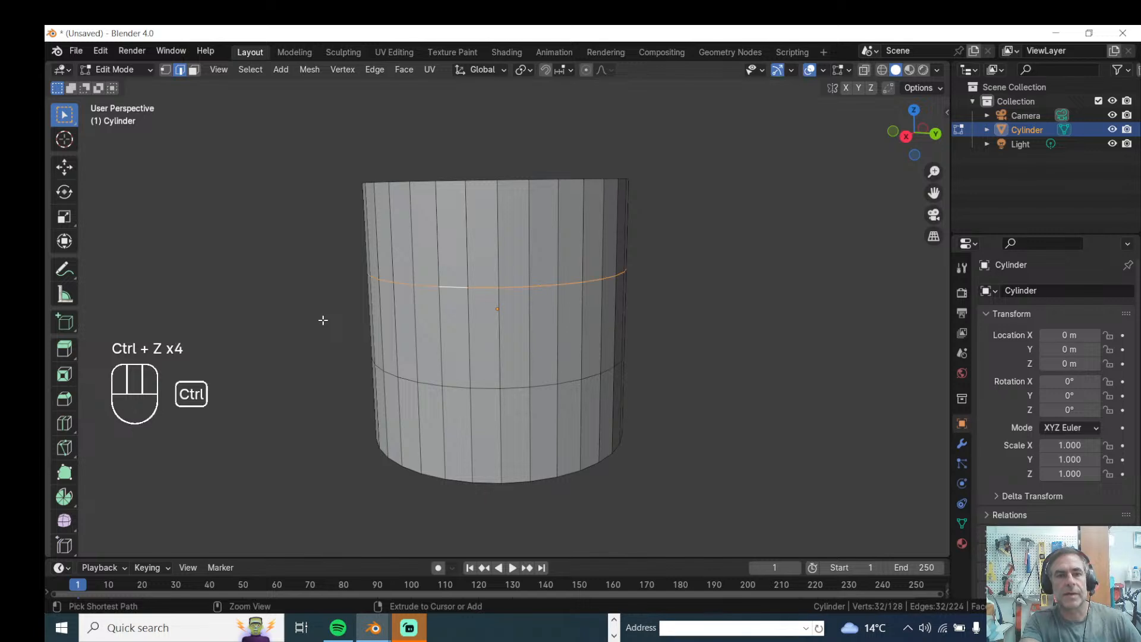
- Select a single vertical edge between the top rim and the upper loop, dissolve it, and undo the dissolve
{"action": "middle_click_drag", "start_coordinate": [306, 321], "coordinate": [293, 377]}
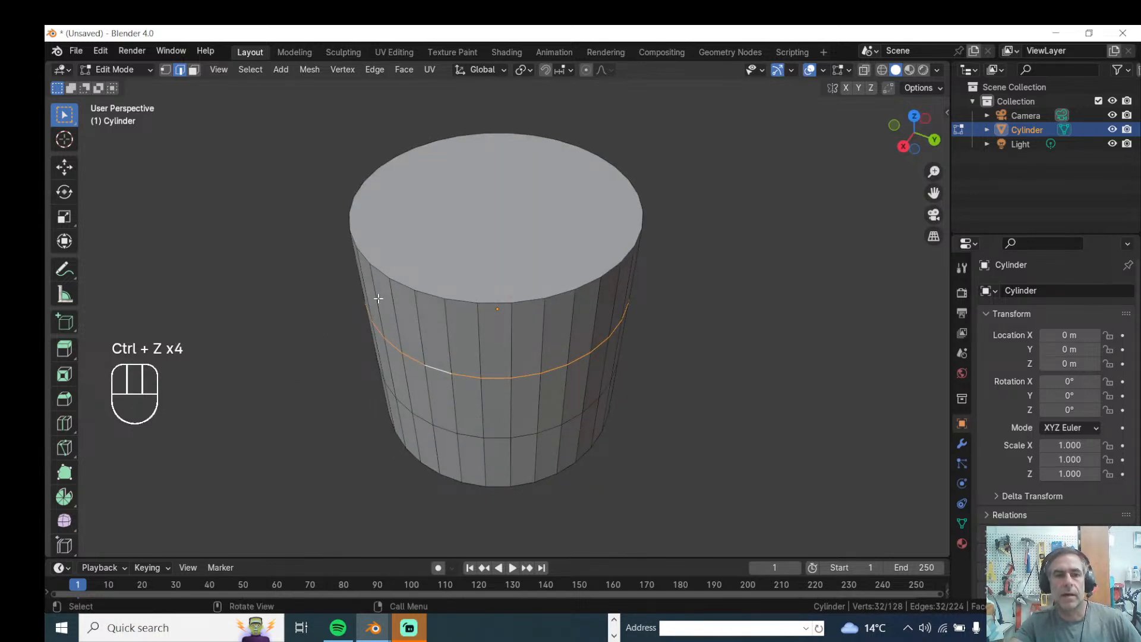
{"action": "scroll", "coordinate": [431, 295], "scroll_direction": "up", "scroll_amount": 1}
{"action": "middle_click_drag", "start_coordinate": [349, 357], "coordinate": [406, 273]}
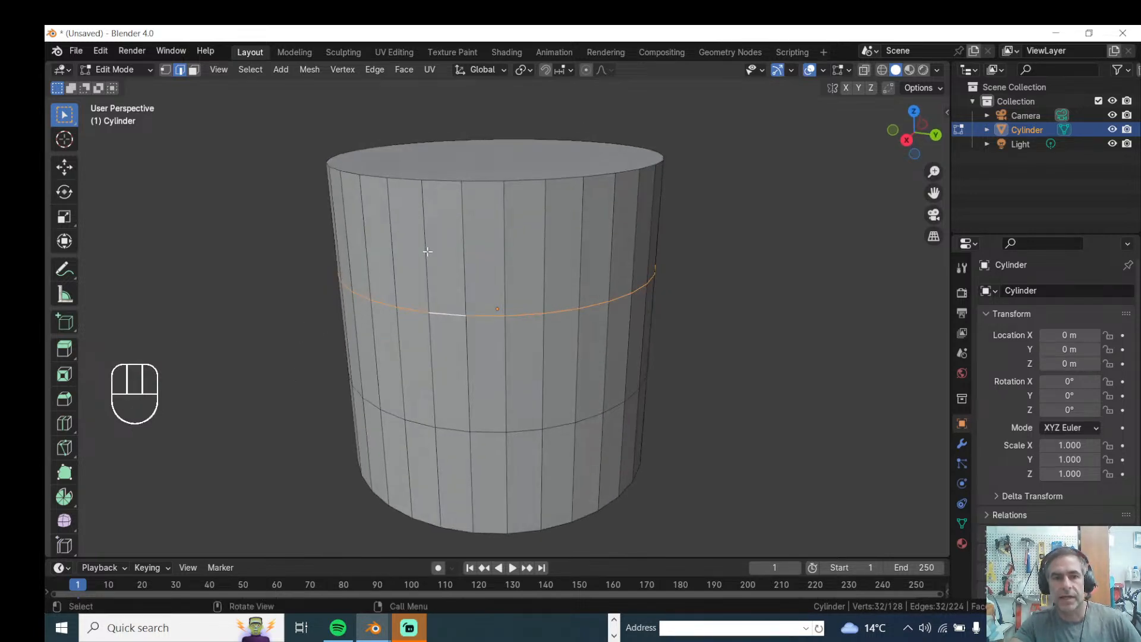
{"action": "left_click", "coordinate": [464, 274]}
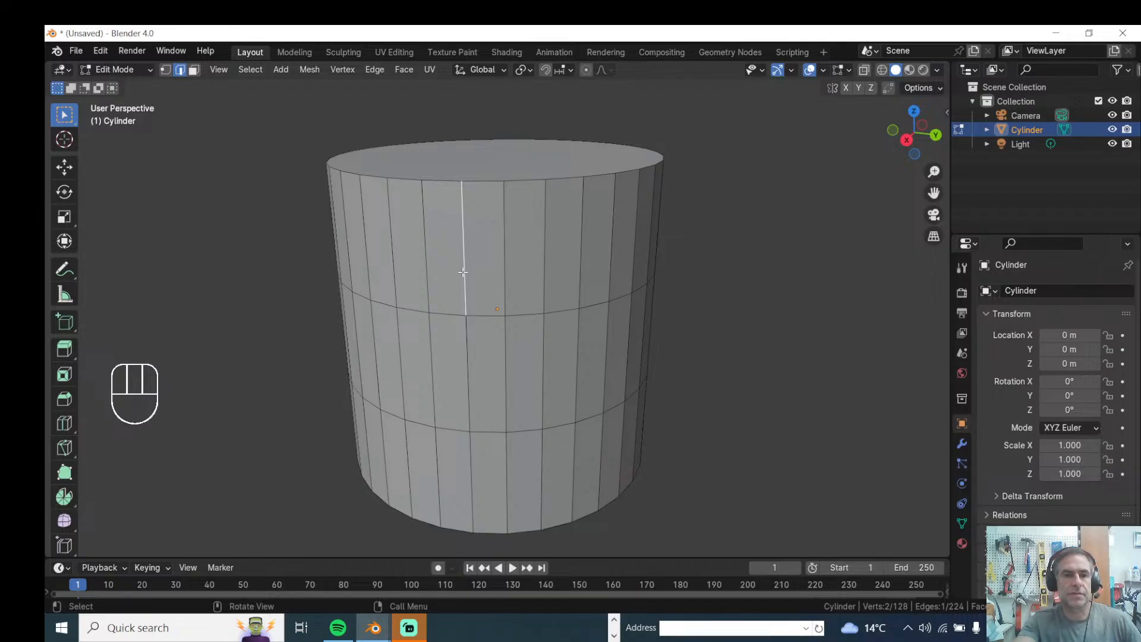
{"action": "key", "text": "ctrl+x"}
{"action": "middle_click_drag", "start_coordinate": [462, 269], "coordinate": [416, 266]}
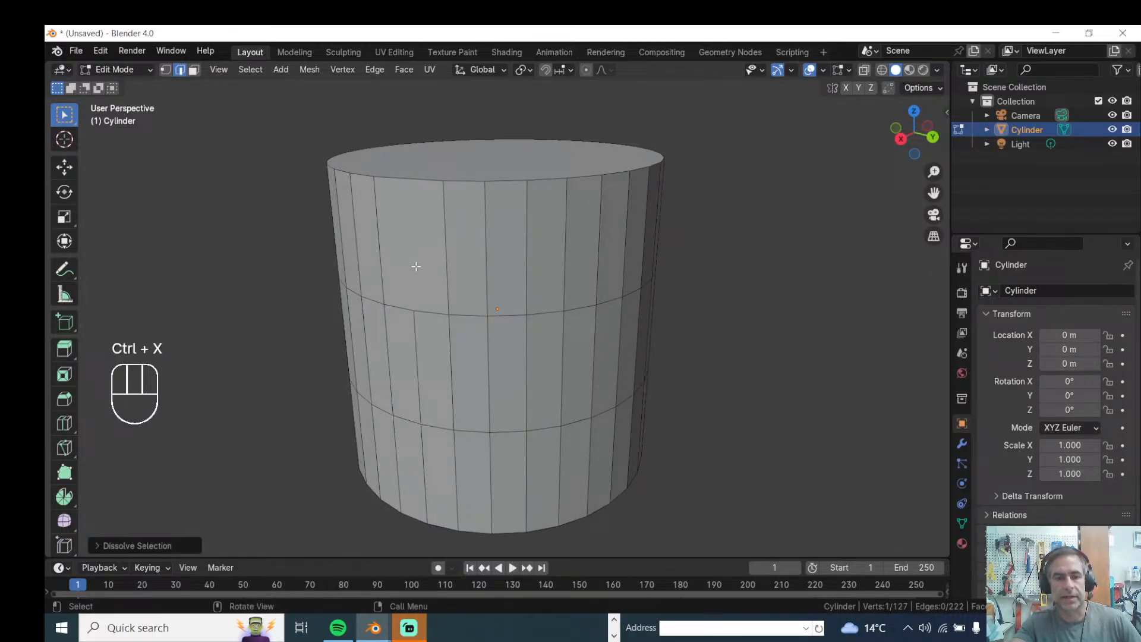
{"action": "key", "text": "ctrl+z"}
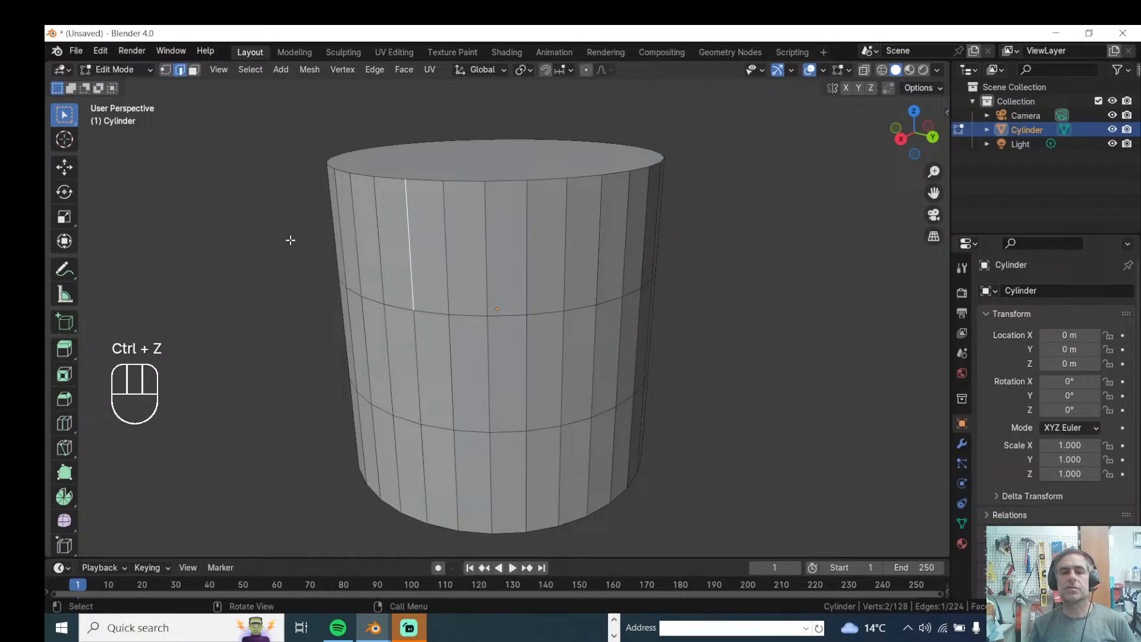
- Duplicate the upper horizontal edge loop and place the copy above the cylinder
{"action": "scroll", "coordinate": [290, 240], "scroll_direction": "down", "scroll_amount": 1}
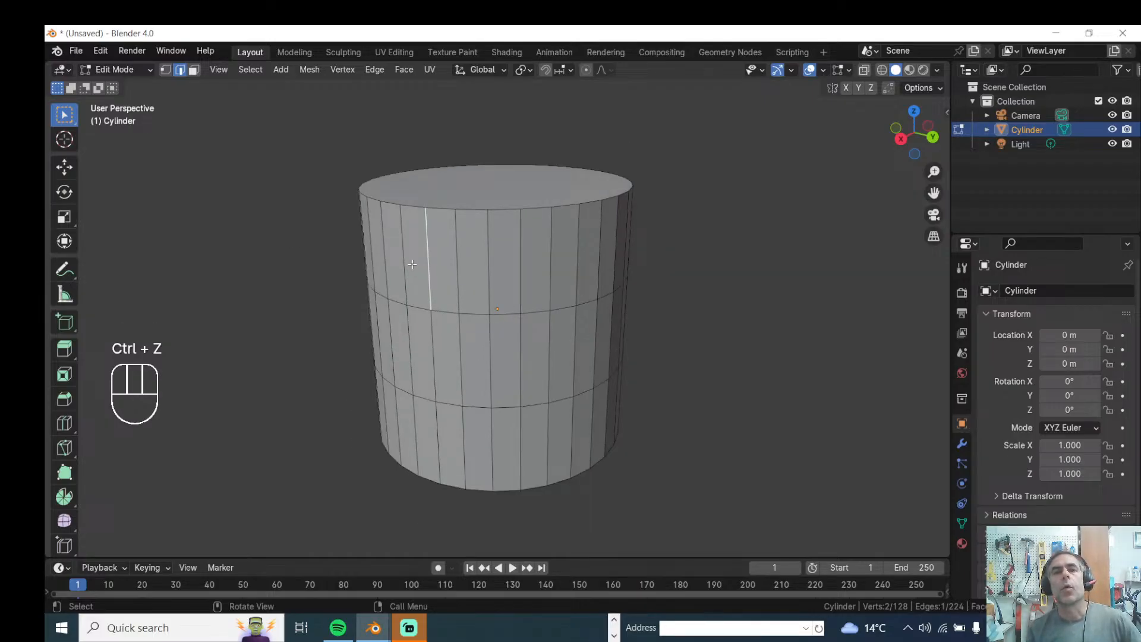
{"action": "middle_click_drag", "start_coordinate": [430, 245], "coordinate": [462, 304]}
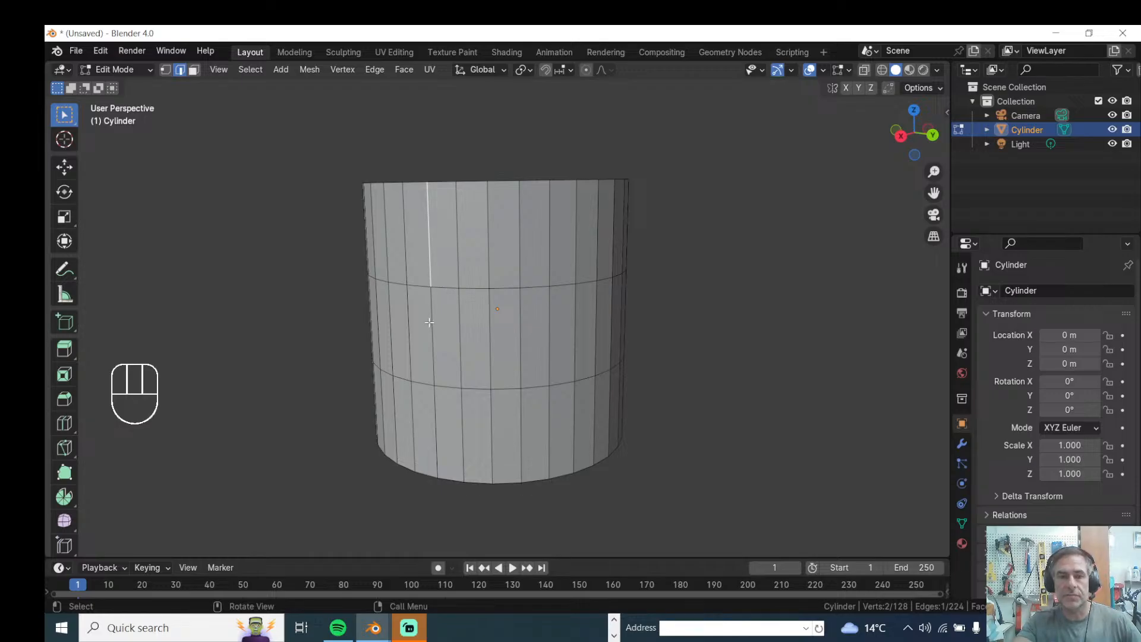
{"action": "left_click", "coordinate": [445, 287], "text": "alt"}
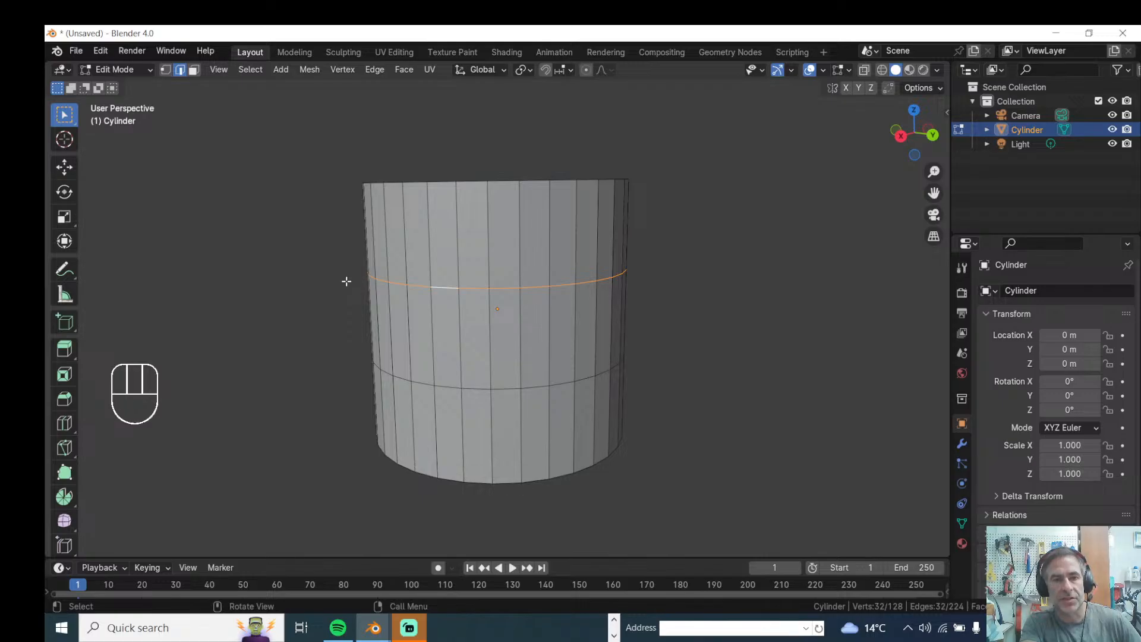
{"action": "key", "text": "shift+d"}
{"action": "left_click", "coordinate": [337, 136]}
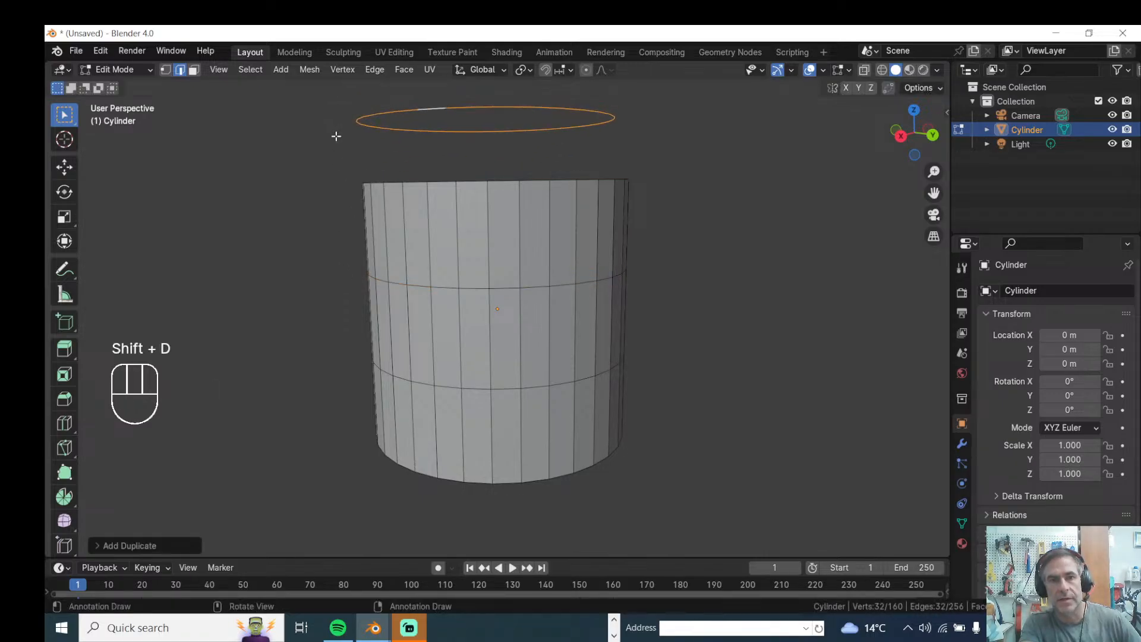
- Select the whole duplicated edge ring floating above the cylinder and delete it
{"action": "scroll", "coordinate": [380, 208], "scroll_direction": "down", "scroll_amount": 2}
{"action": "left_click", "coordinate": [418, 267]}
{"action": "middle_click_drag", "start_coordinate": [418, 268], "coordinate": [420, 298]}
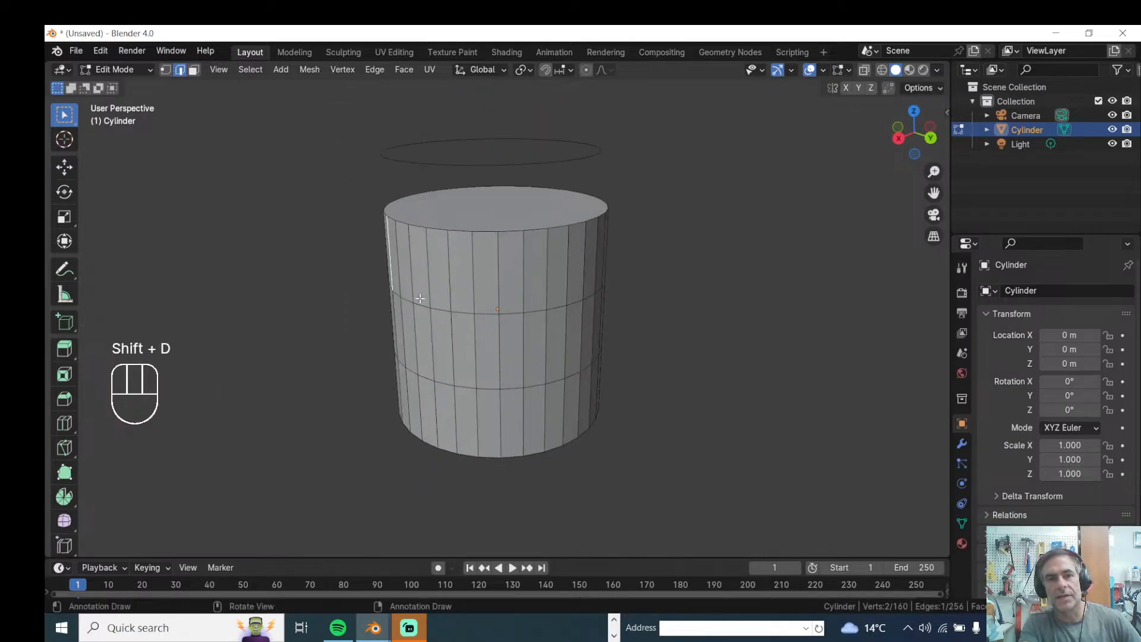
{"action": "scroll", "coordinate": [420, 299], "scroll_direction": "up", "scroll_amount": 1}
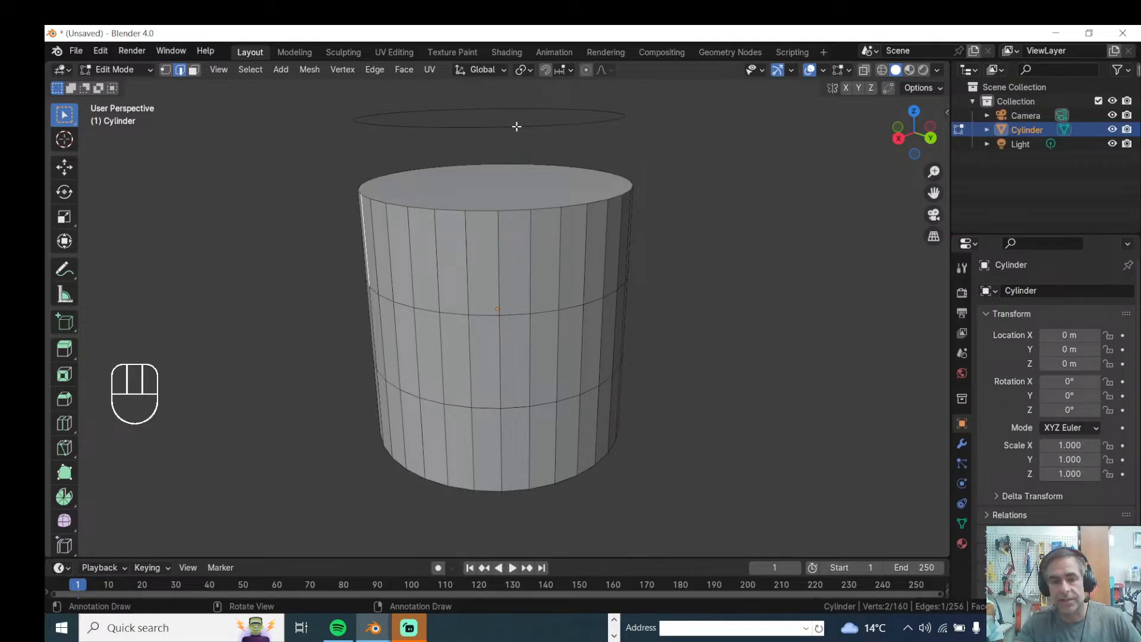
{"action": "key", "text": "alt"}
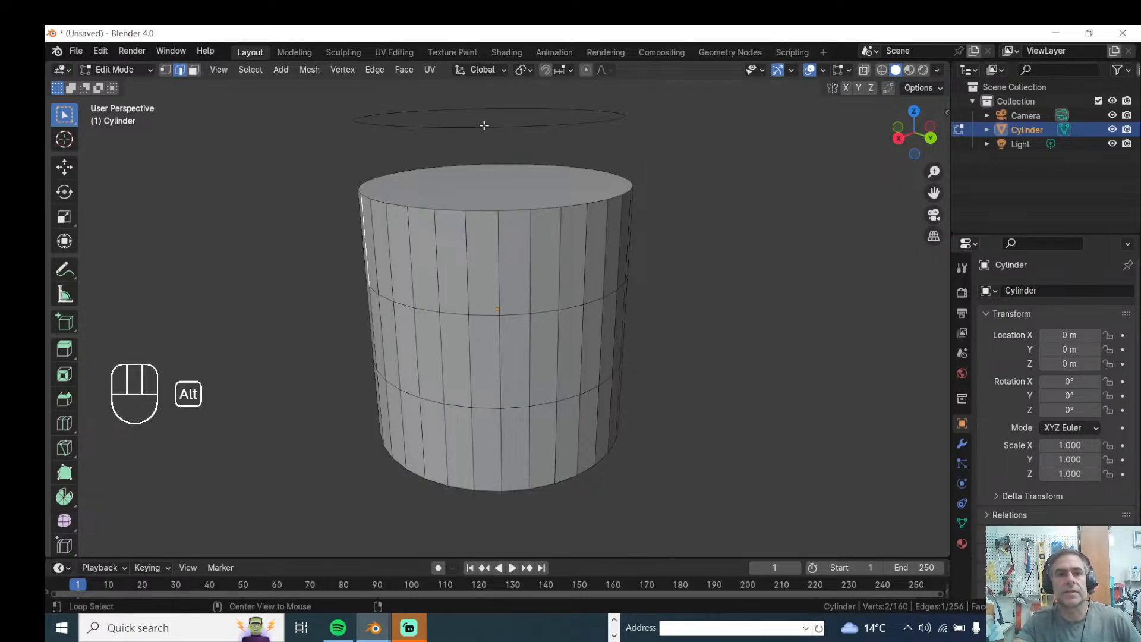
{"action": "middle_click_drag", "start_coordinate": [445, 135], "coordinate": [423, 173]}
{"action": "key", "text": "alt"}
{"action": "left_click", "coordinate": [400, 147], "text": "alt"}
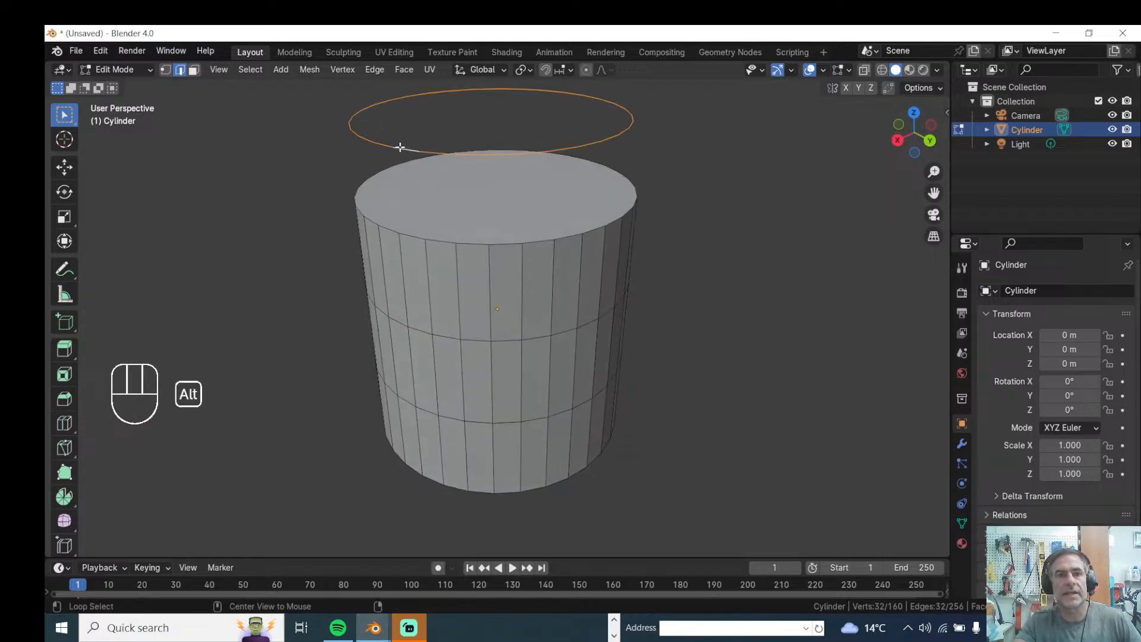
{"action": "key", "text": "Delete"}
{"action": "left_click", "coordinate": [240, 157]}
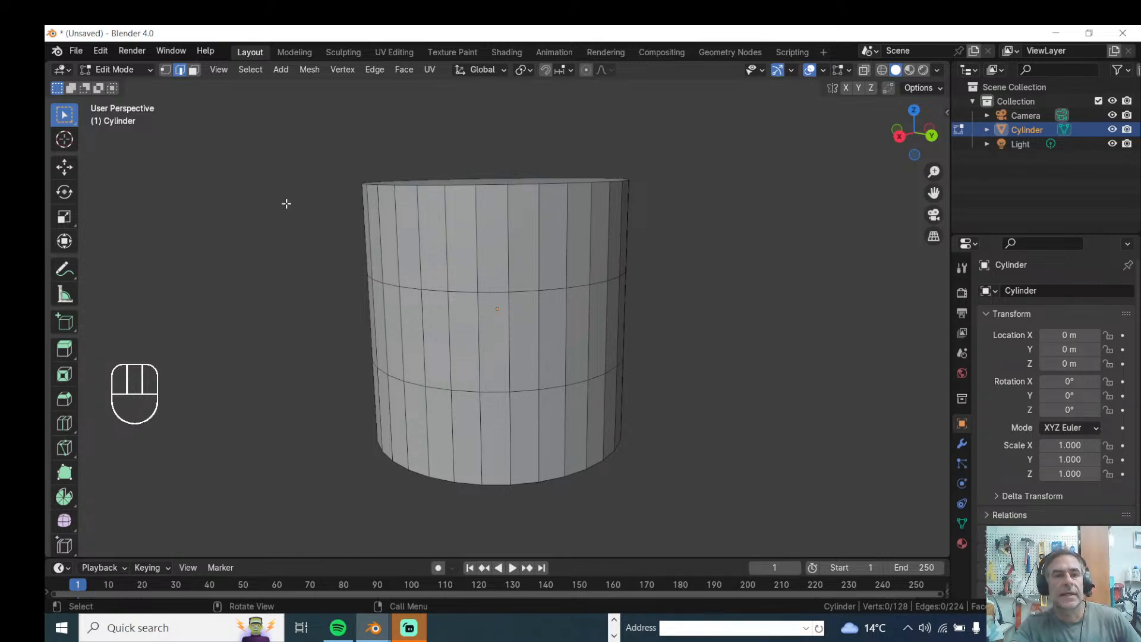
- In vertex select mode, delete one vertex on the front of the cylinder's top rim
{"action": "key", "text": "1"}
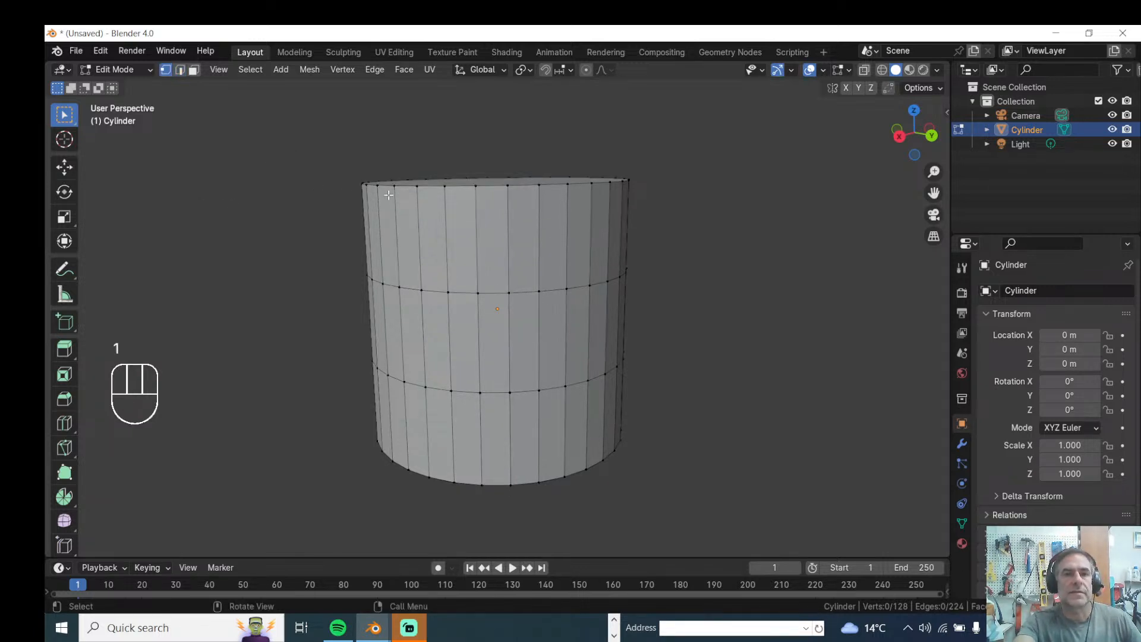
{"action": "middle_click_drag", "start_coordinate": [349, 186], "coordinate": [418, 240]}
{"action": "scroll", "coordinate": [418, 240], "scroll_direction": "up", "scroll_amount": 2}
{"action": "left_click", "coordinate": [430, 209]}
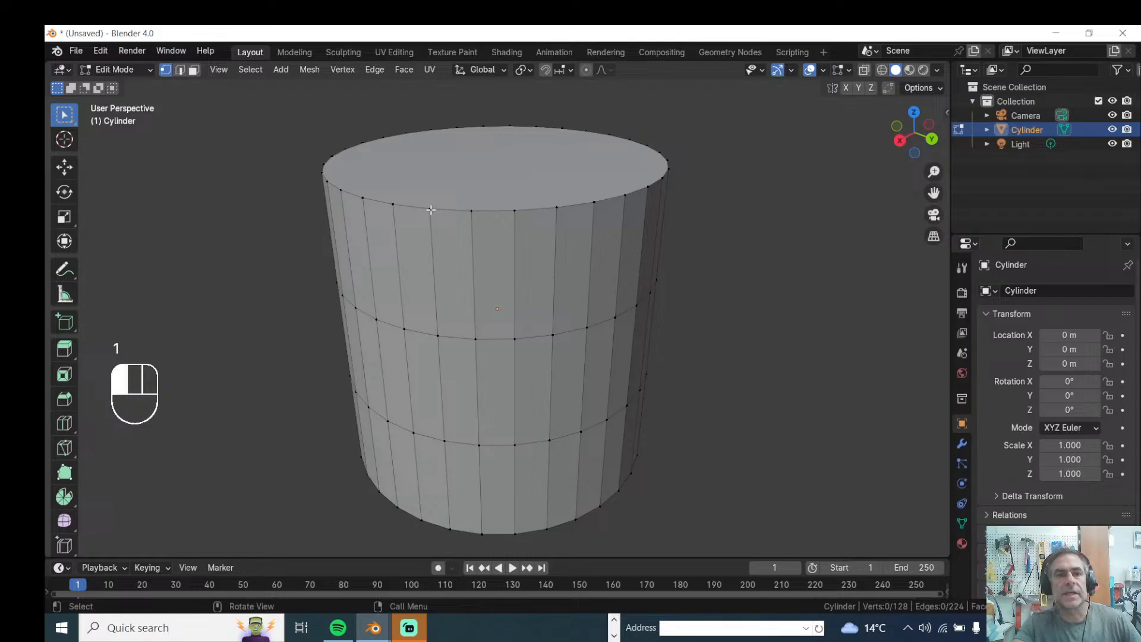
{"action": "key", "text": "Delete"}
{"action": "left_click", "coordinate": [252, 205]}
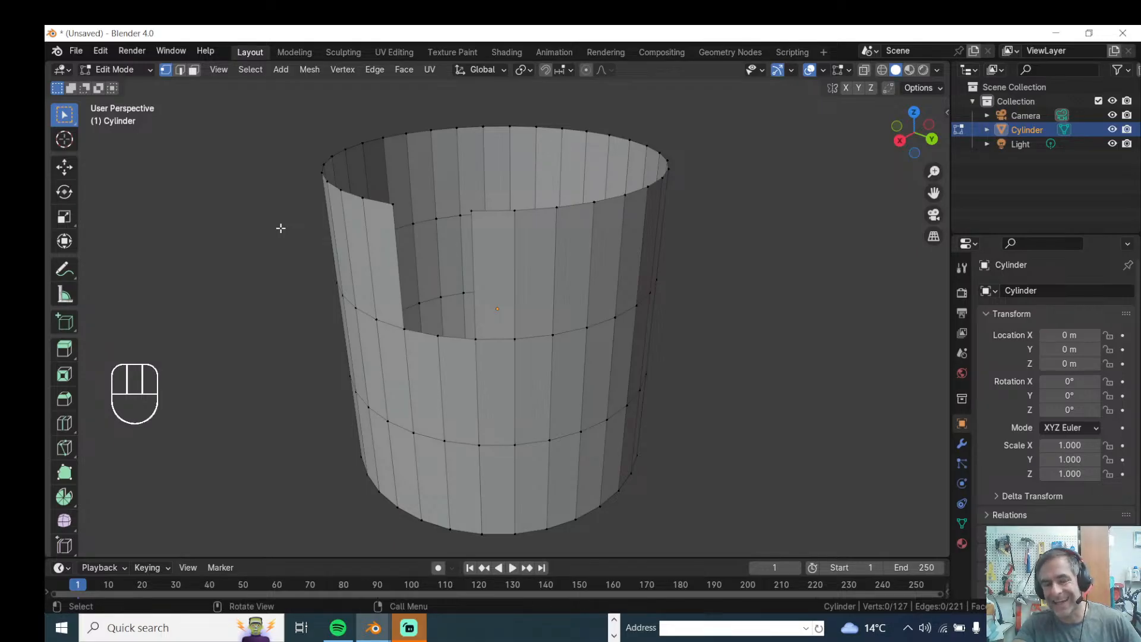
- Undo the last vertex deletion on the top rim and clear the selection
{"action": "key", "text": "ctrl+z"}
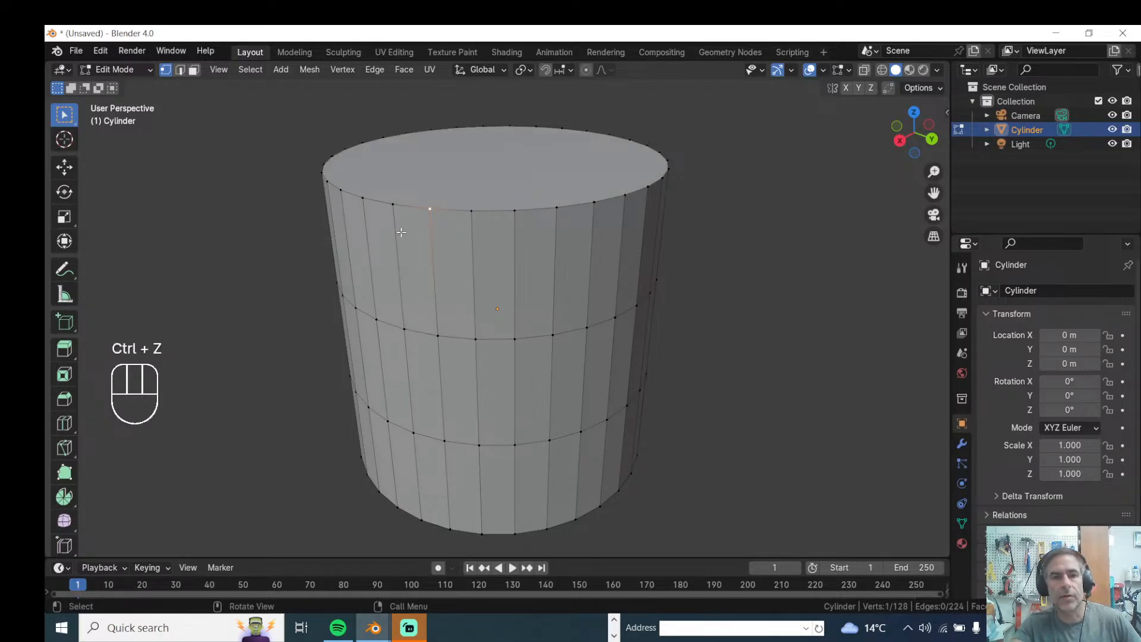
{"action": "left_click", "coordinate": [270, 220]}
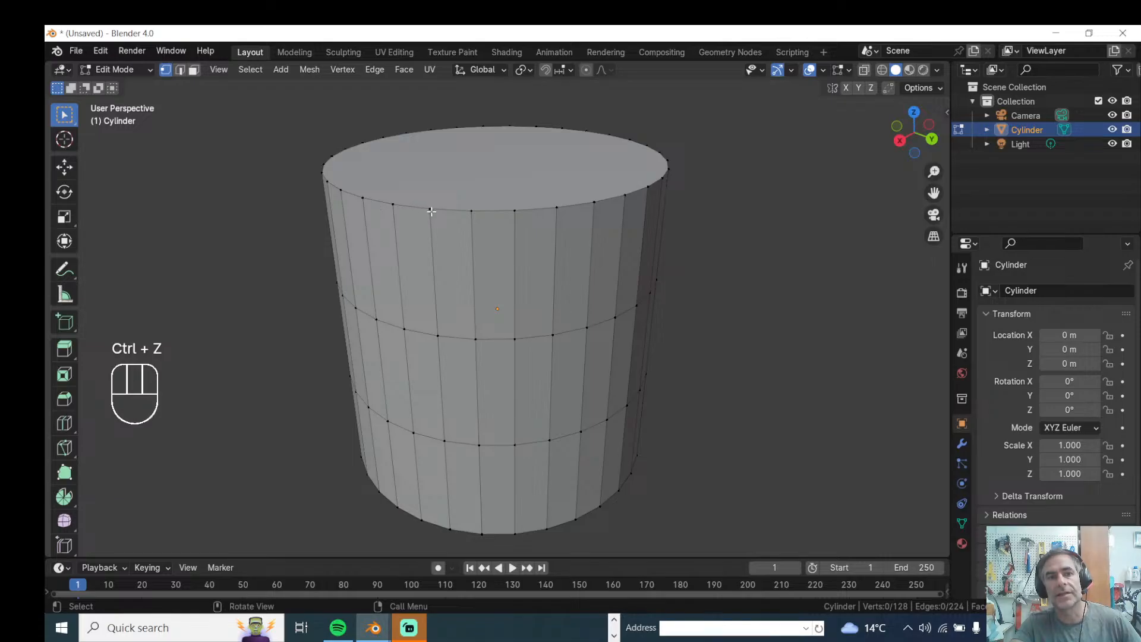
- Dissolve the same front vertex on the cylinder's top rim, and undo the dissolve
{"action": "left_click", "coordinate": [428, 209]}
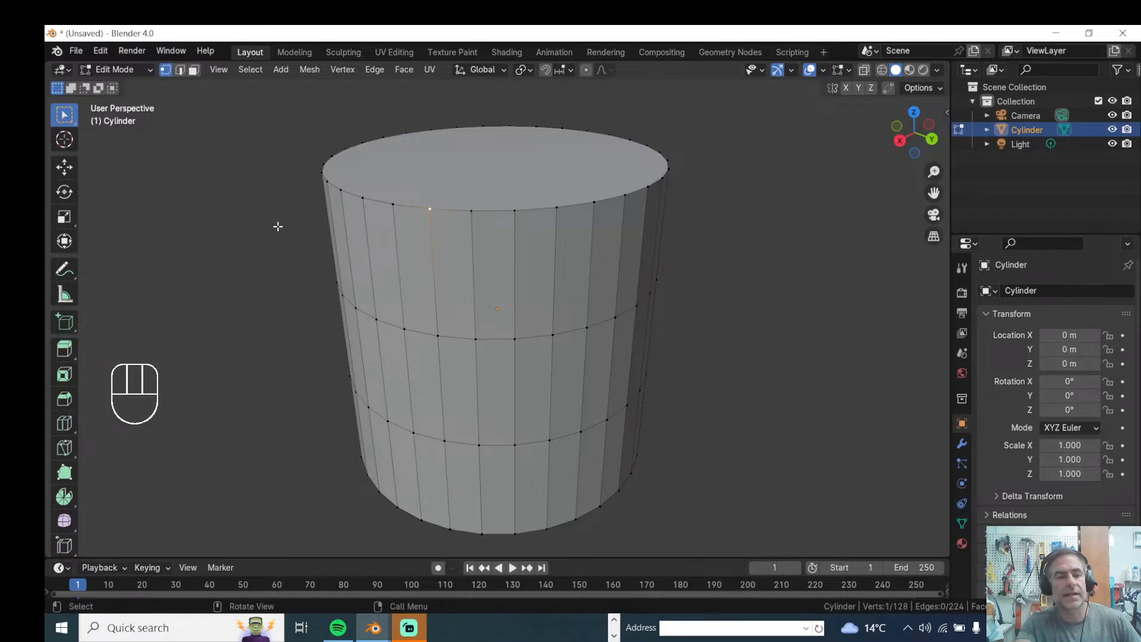
{"action": "key", "text": "ctrl+x"}
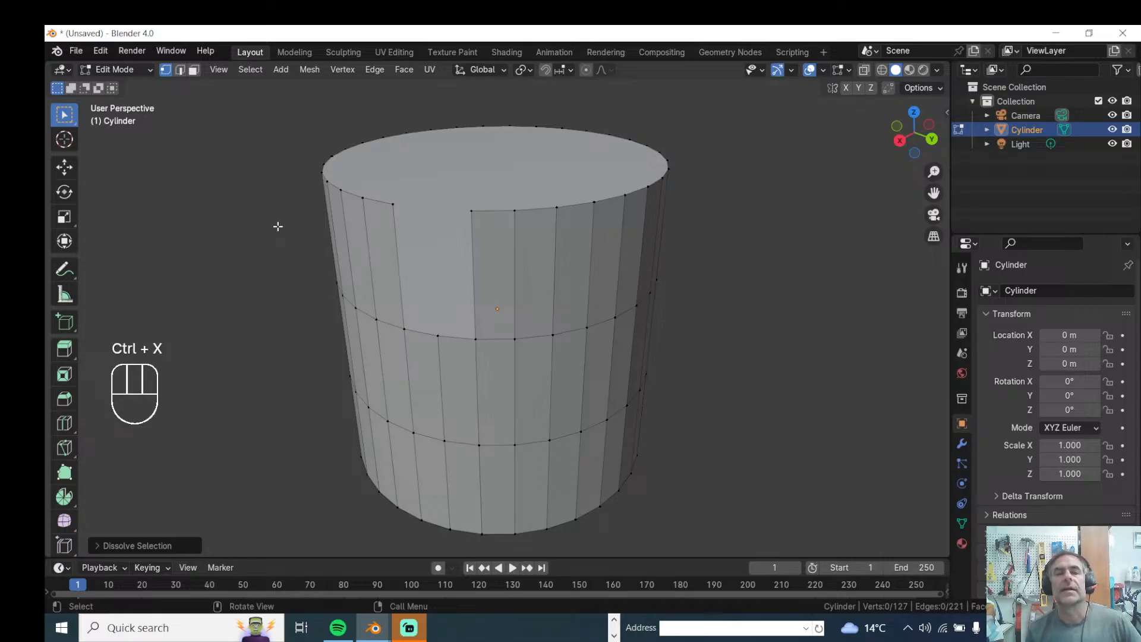
{"action": "middle_click_drag", "start_coordinate": [304, 248], "coordinate": [401, 268]}
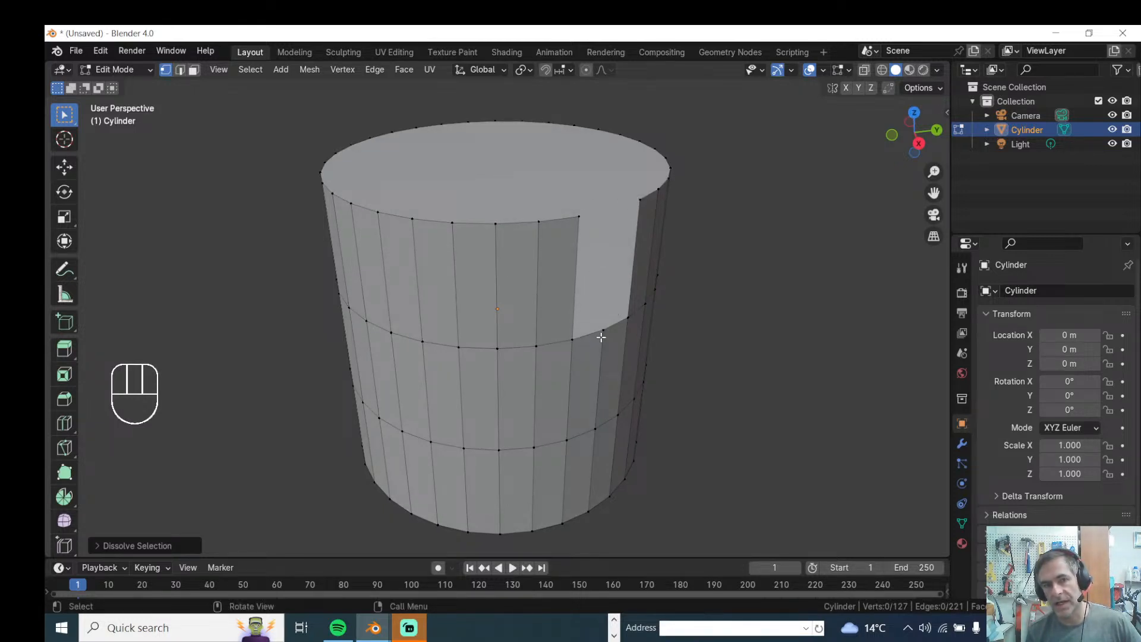
{"action": "key", "text": "ctrl+z"}
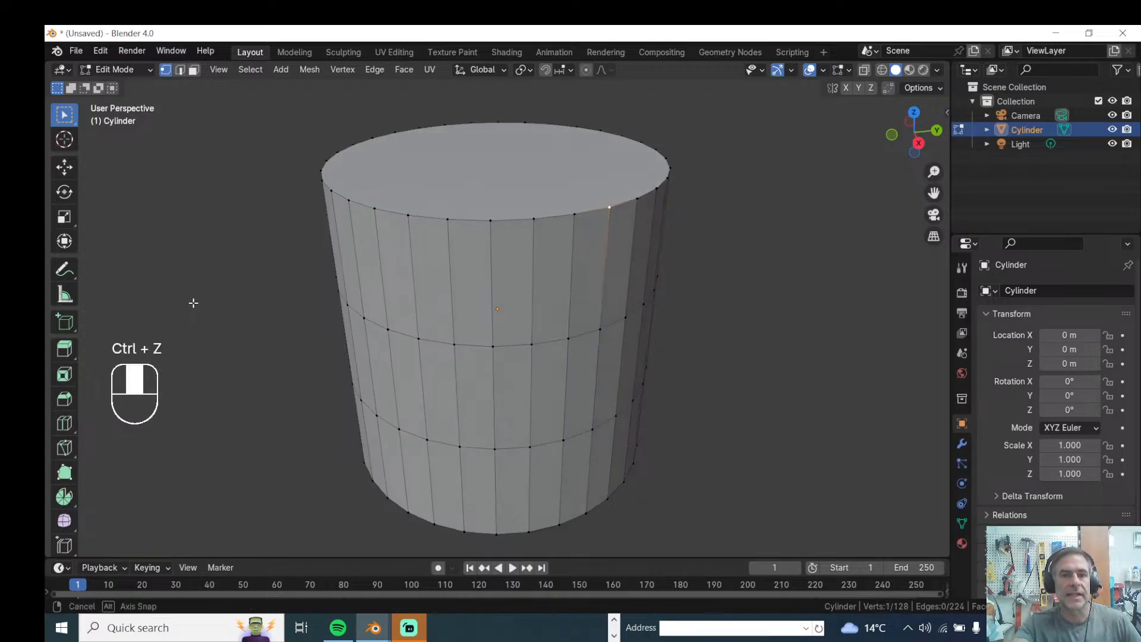
- Dissolve a single front vertex on the upper horizontal edge loop, inspect the merged face, and undo the dissolve
{"action": "middle_click_drag", "start_coordinate": [193, 303], "coordinate": [413, 270]}
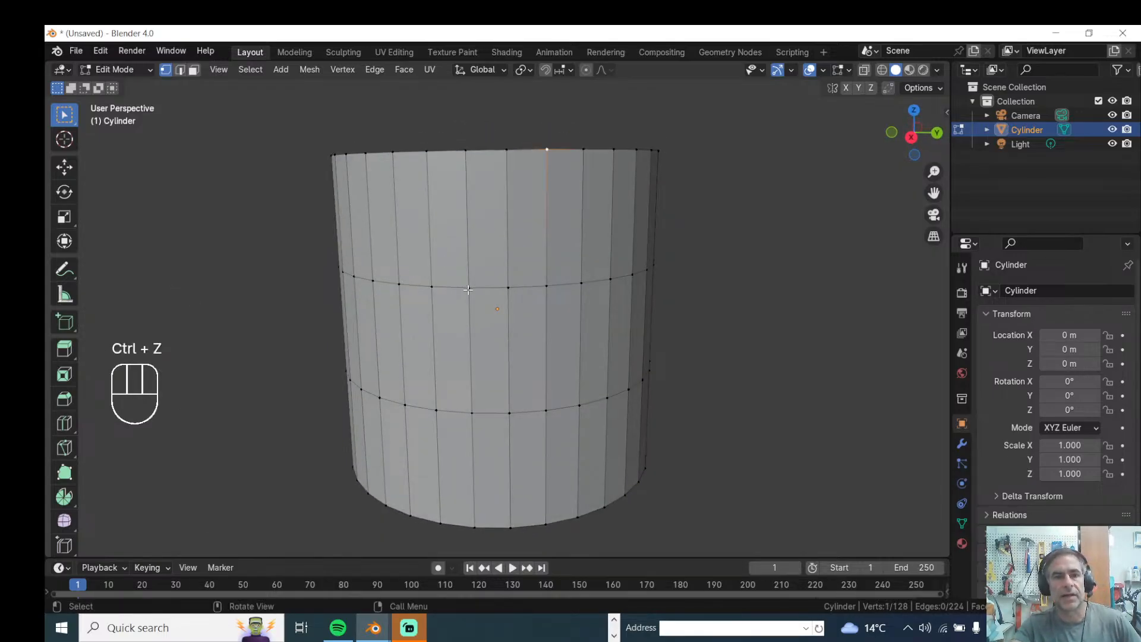
{"action": "left_click", "coordinate": [472, 292]}
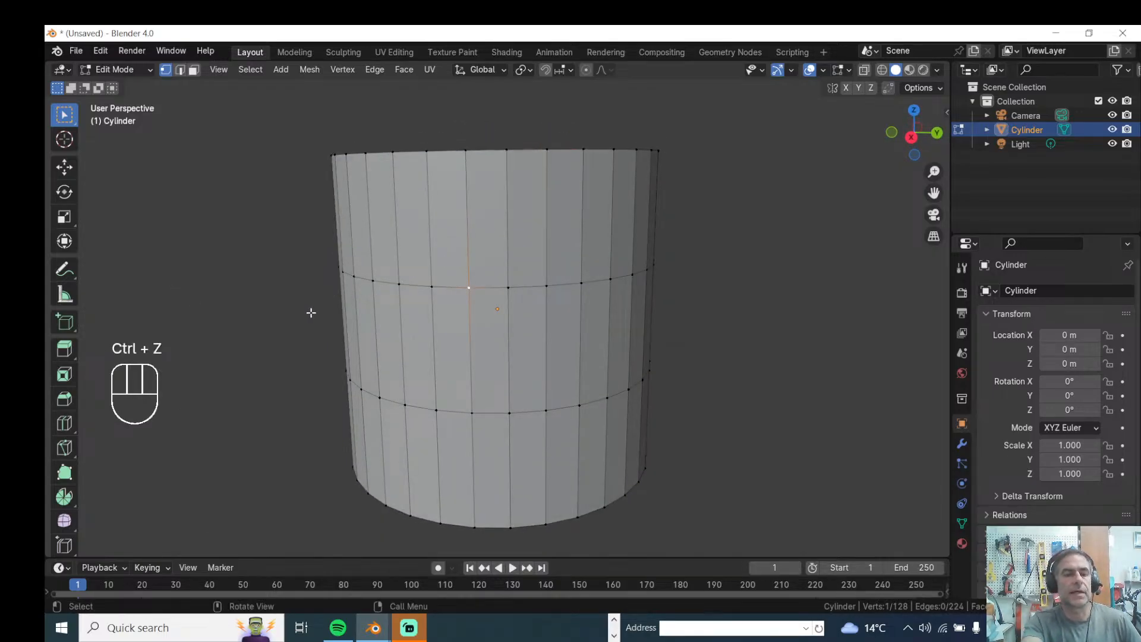
{"action": "key", "text": "ctrl+x"}
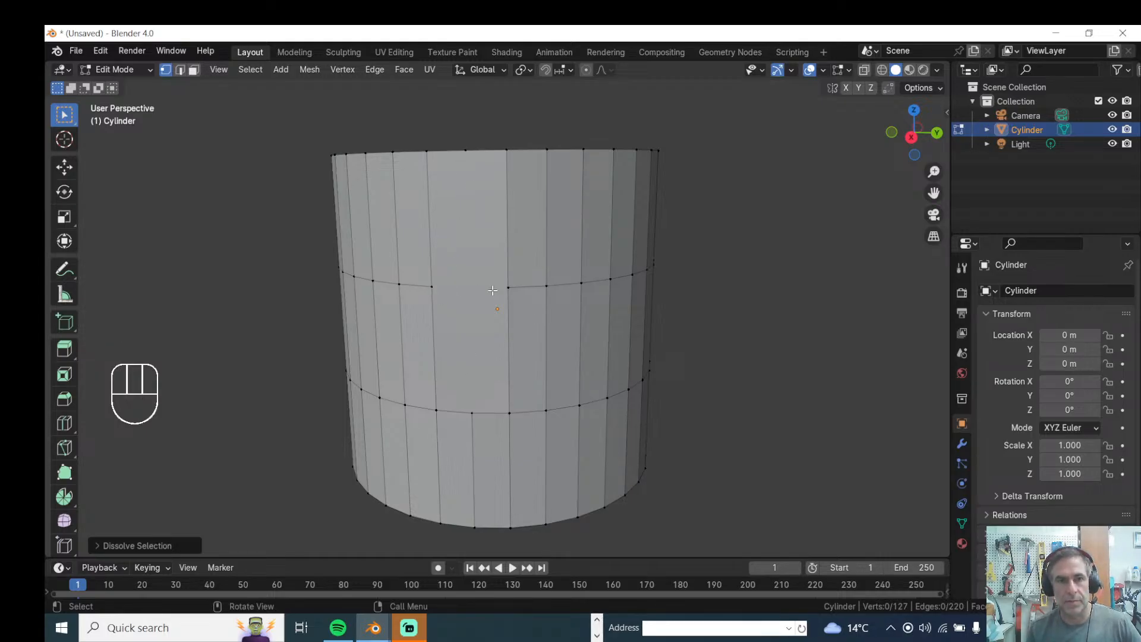
{"action": "middle_click_drag", "start_coordinate": [293, 321], "coordinate": [261, 342]}
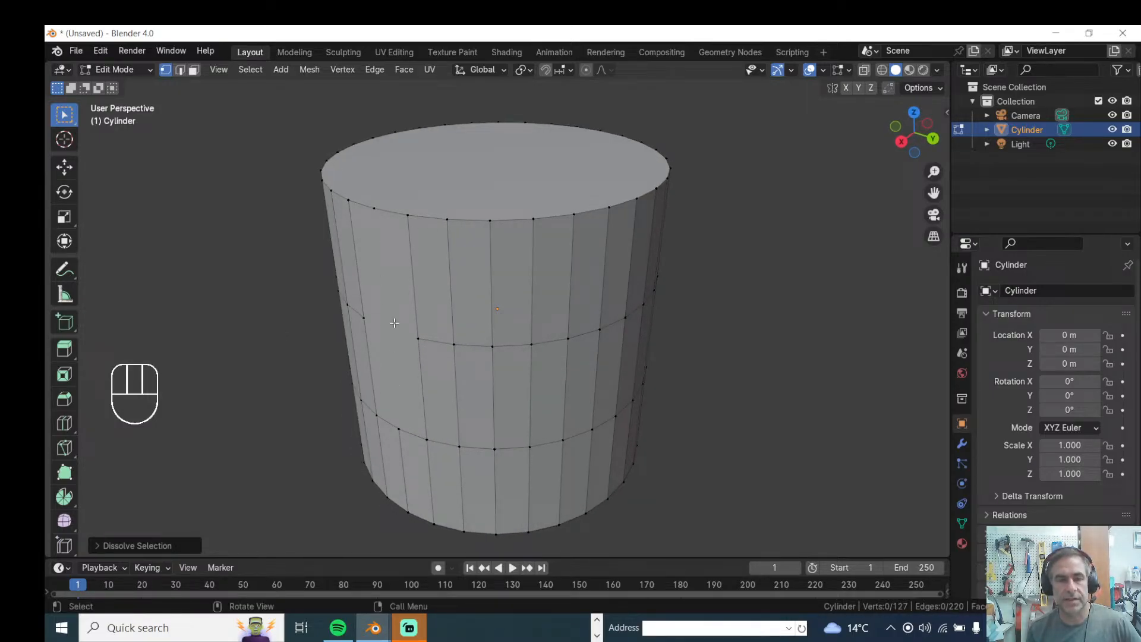
{"action": "key", "text": "ctrl+z"}
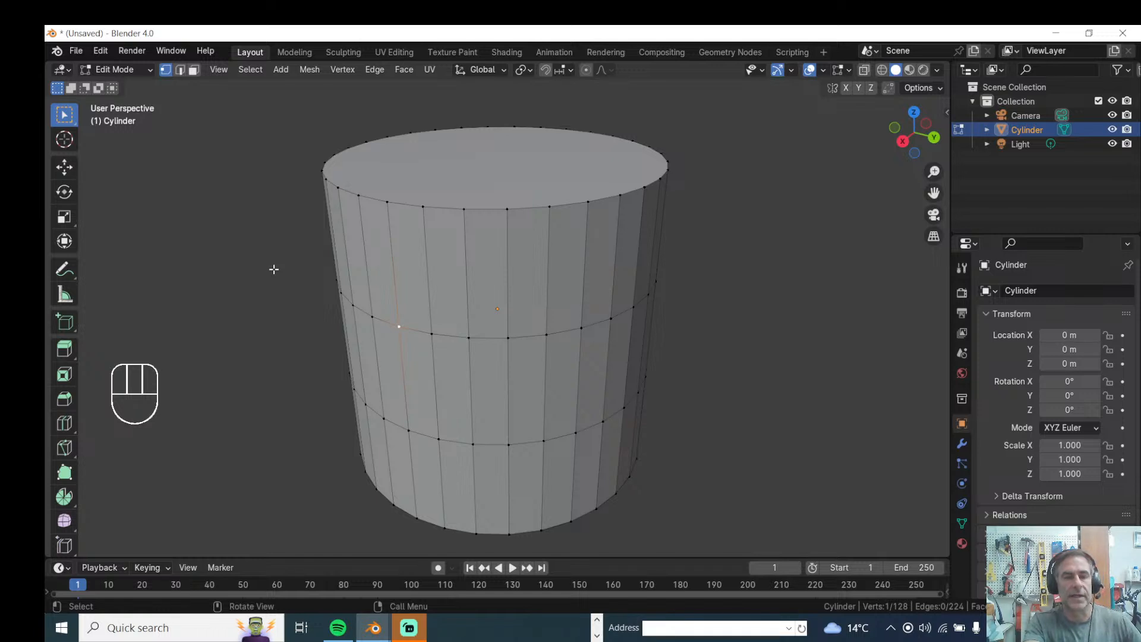
- Dissolve the neighbouring vertex on the upper edge loop, undo the dissolve, and clear the selection
{"action": "left_click", "coordinate": [433, 340]}
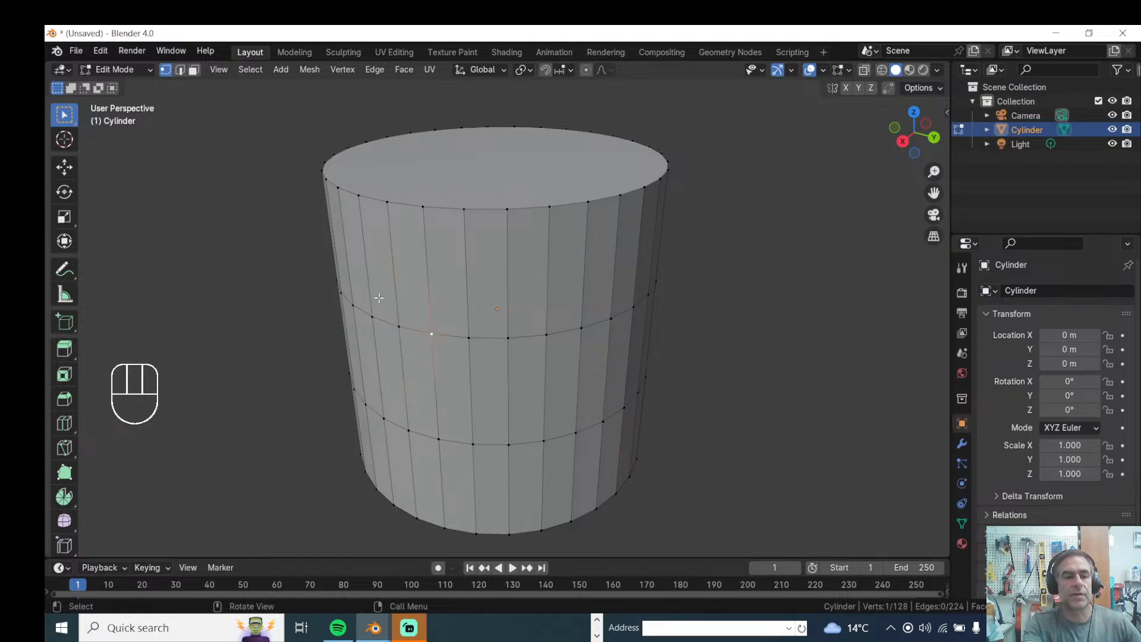
{"action": "key", "text": "ctrl+x"}
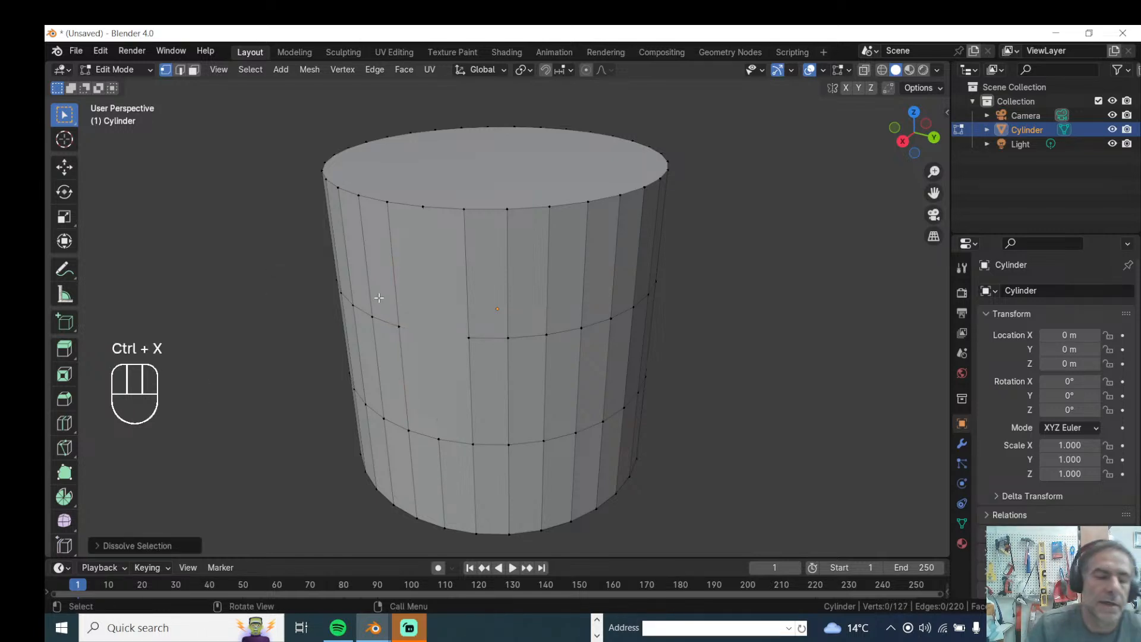
{"action": "key", "text": "ctrl+z"}
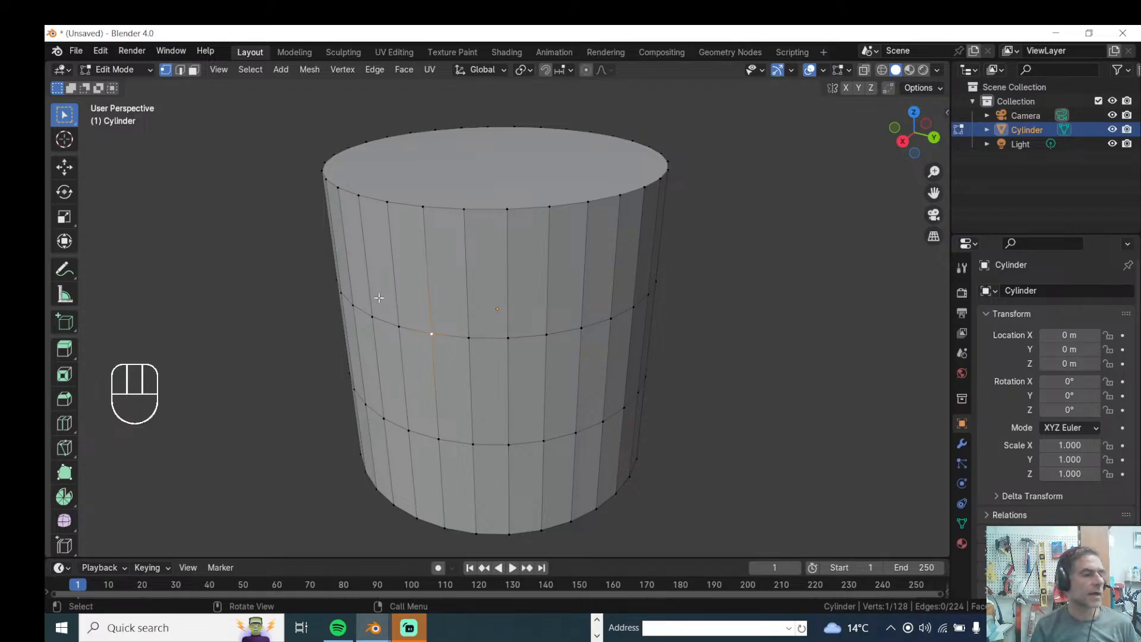
{"action": "left_click", "coordinate": [224, 209]}
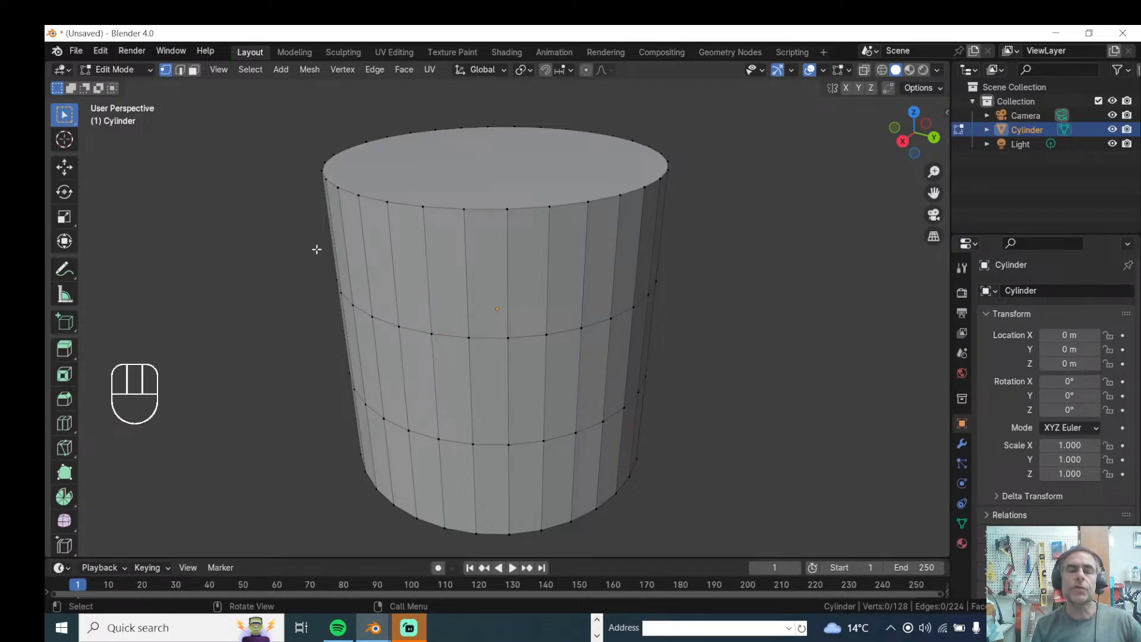
- Rip a front vertex of the upper edge loop sideways in the right orthographic view, inspect the gap, and undo the rip
{"action": "middle_click_drag", "start_coordinate": [428, 308], "coordinate": [433, 276]}
{"action": "scroll", "coordinate": [433, 276], "scroll_direction": "up", "scroll_amount": 1}
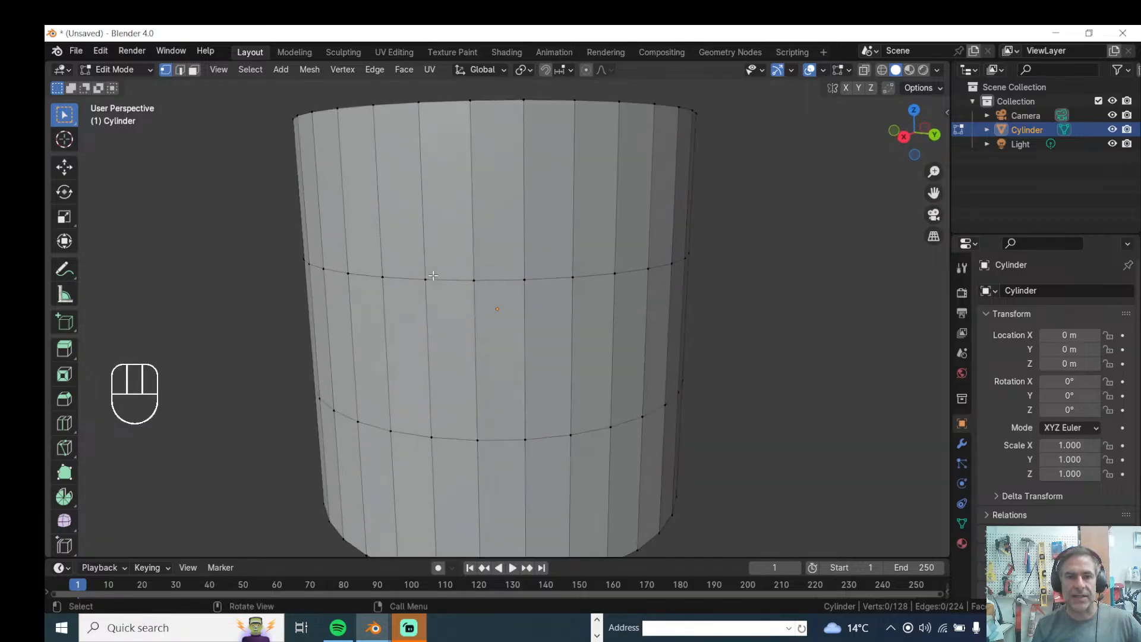
{"action": "left_click", "coordinate": [425, 283]}
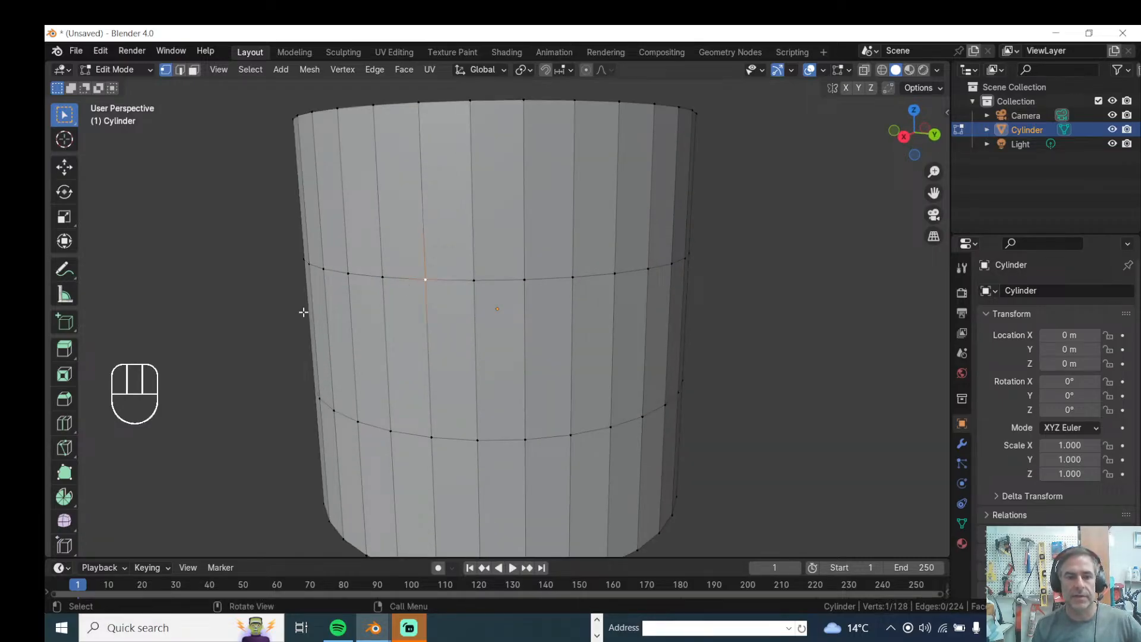
{"action": "key", "text": "KP_1"}
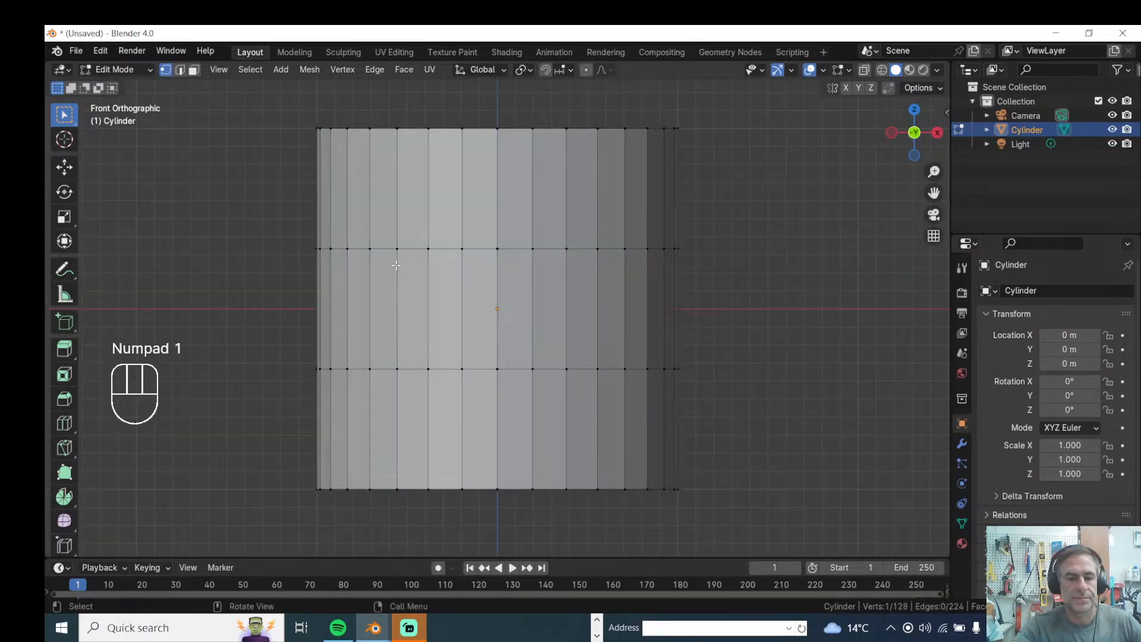
{"action": "key", "text": "KP_3"}
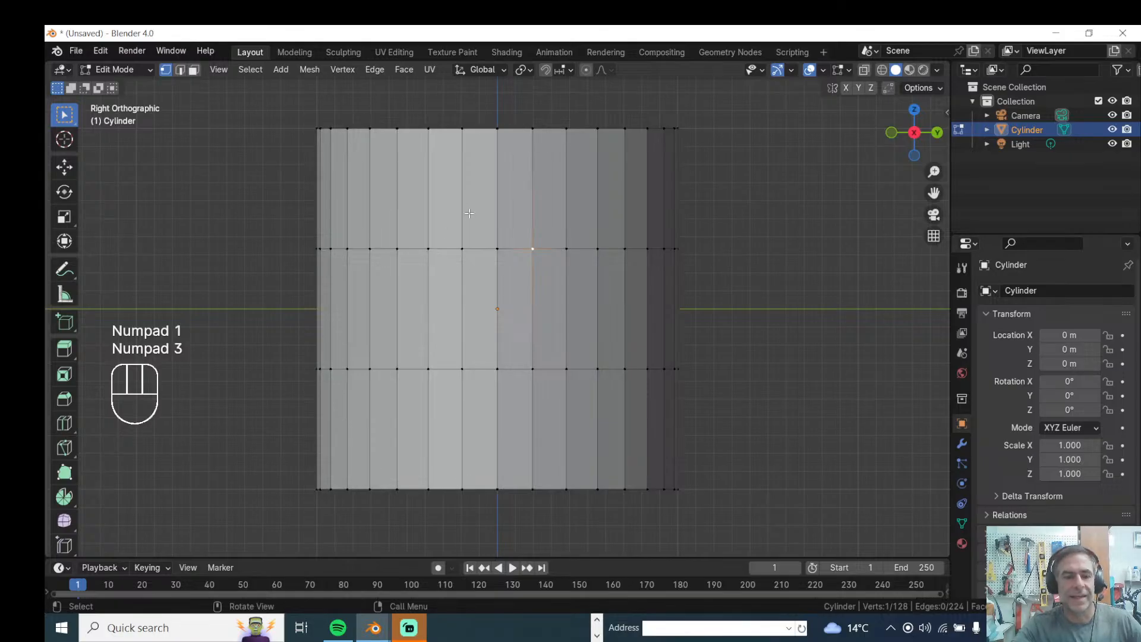
{"action": "key", "text": "v"}
{"action": "left_click", "coordinate": [449, 215]}
{"action": "middle_click_drag", "start_coordinate": [457, 249], "coordinate": [446, 270]}
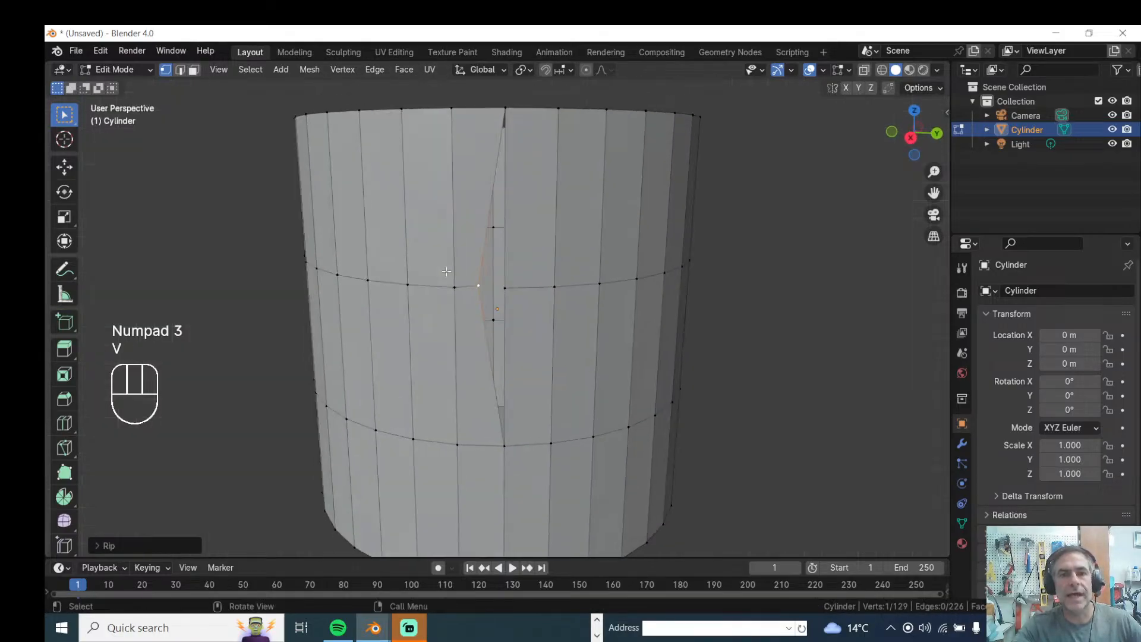
{"action": "scroll", "coordinate": [451, 276], "scroll_direction": "up", "scroll_amount": 2}
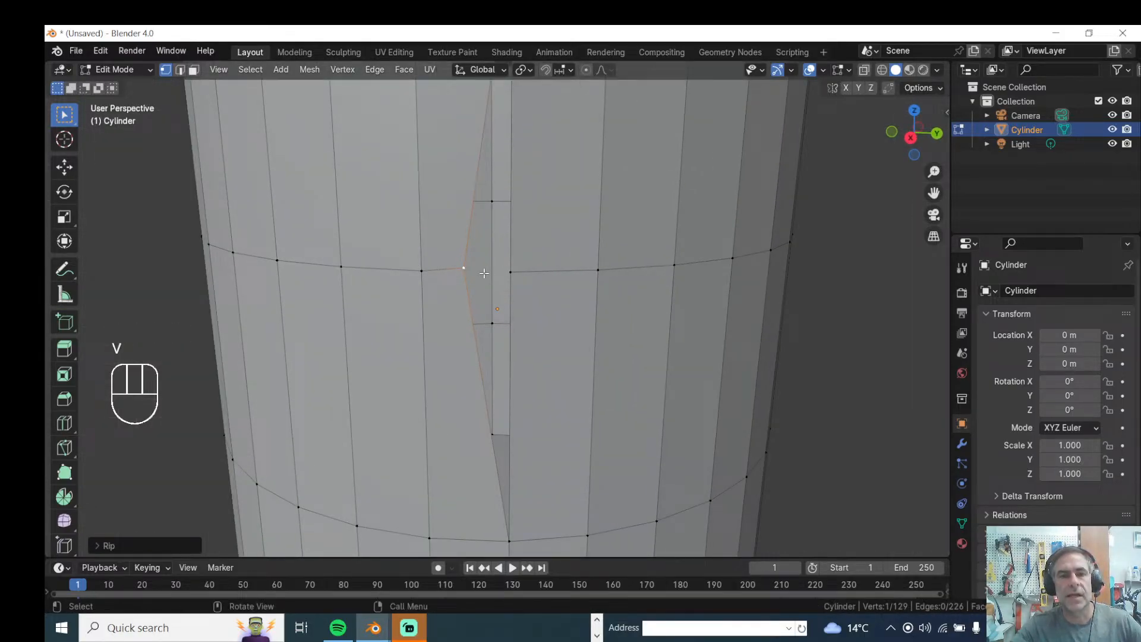
{"action": "key", "text": "ctrl+z"}
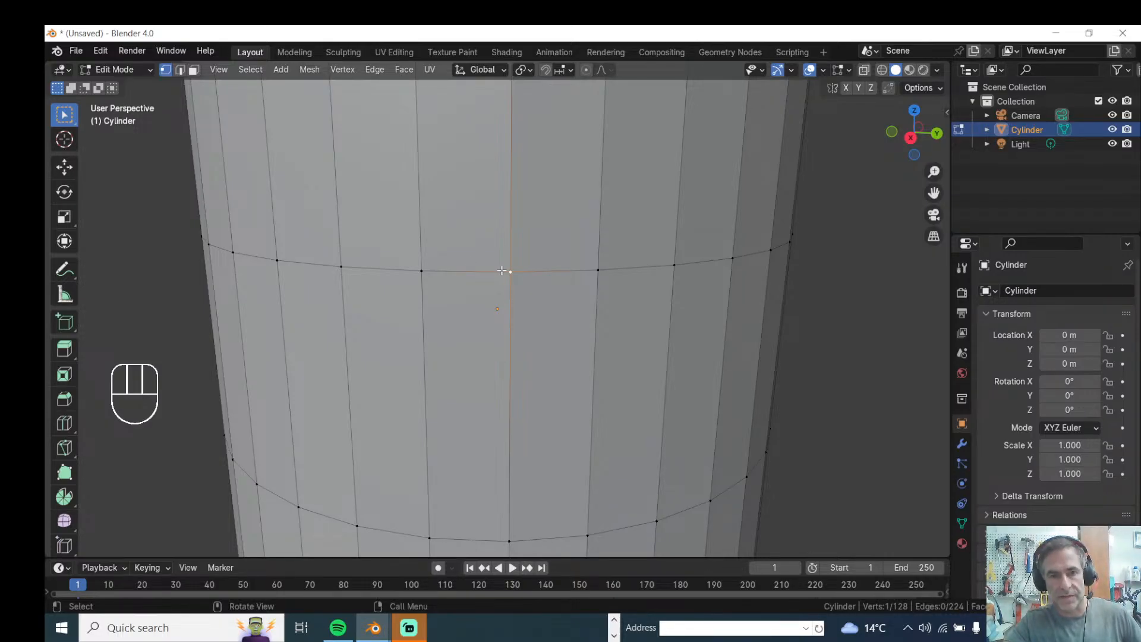
- Rip the same upper-loop vertex sideways again in the close-up perspective view, and undo the rip
{"action": "key", "text": "v"}
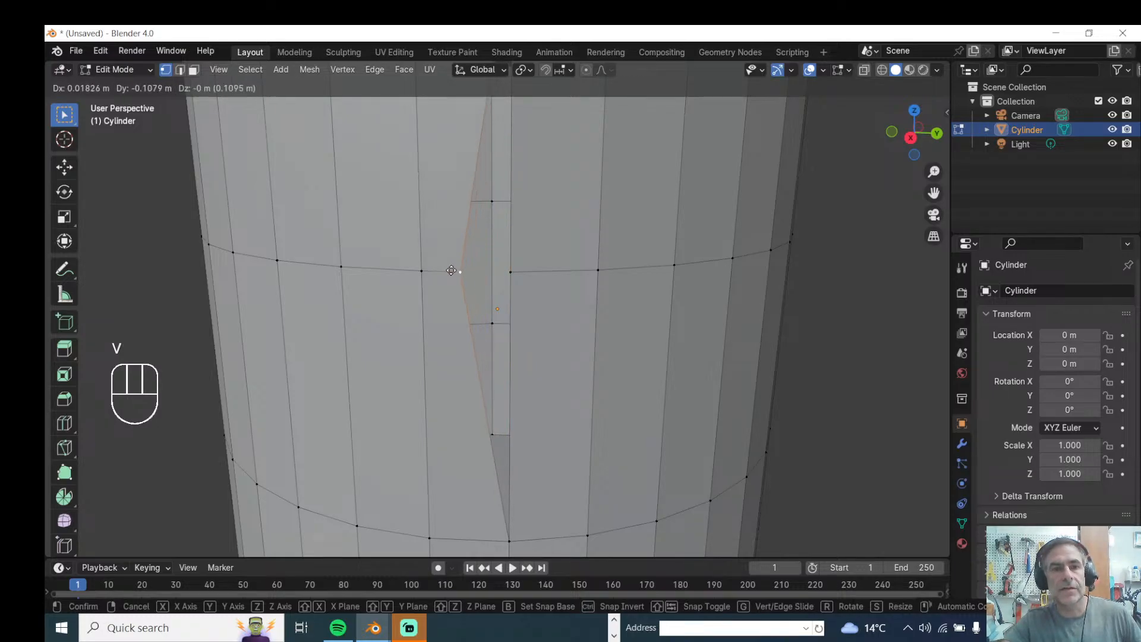
{"action": "left_click", "coordinate": [451, 271]}
{"action": "middle_click_drag", "start_coordinate": [450, 270], "coordinate": [385, 229]}
{"action": "key", "text": "ctrl+z"}
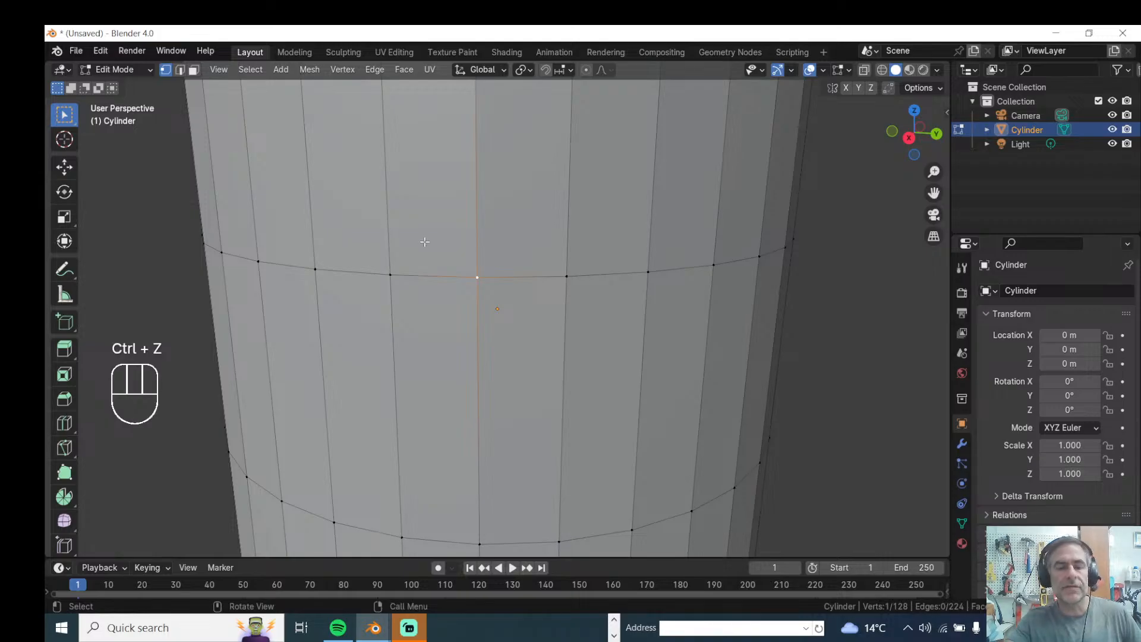
- Rip the upper-loop vertex upward away from the loop, then undo back to an empty selection
{"action": "key", "text": "v"}
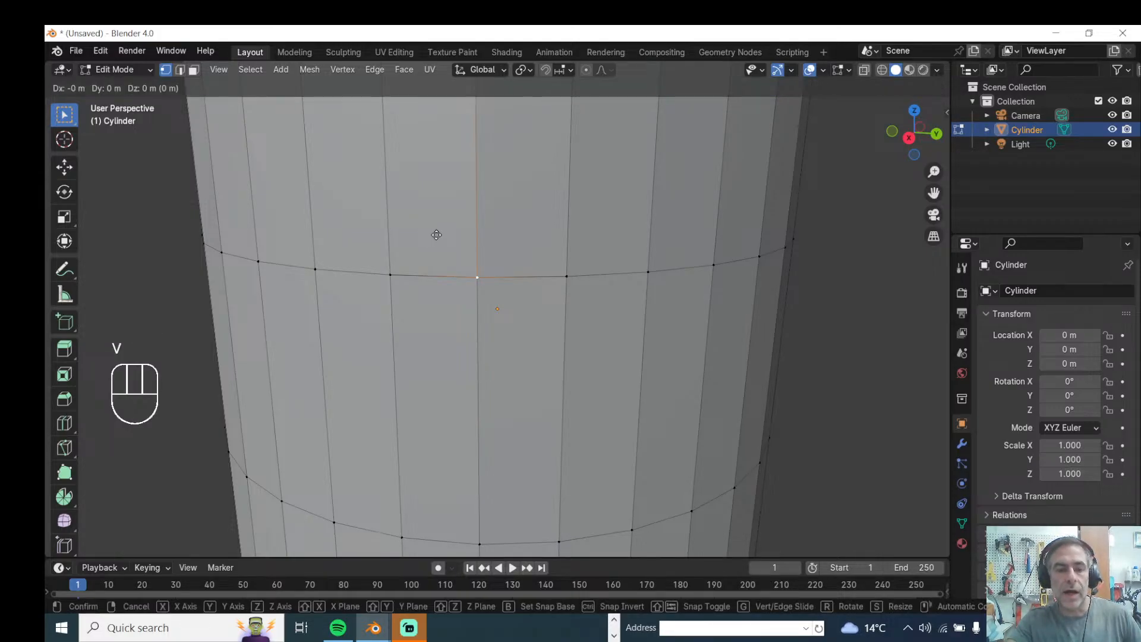
{"action": "key", "text": "g"}
{"action": "key", "text": "x"}
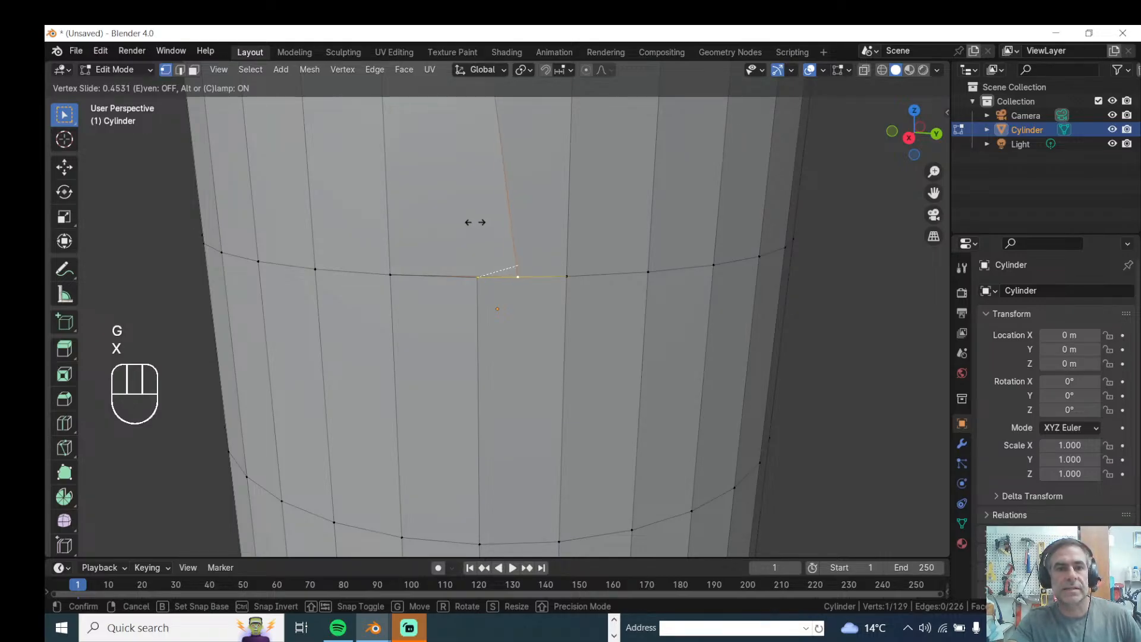
{"action": "left_click", "coordinate": [422, 205]}
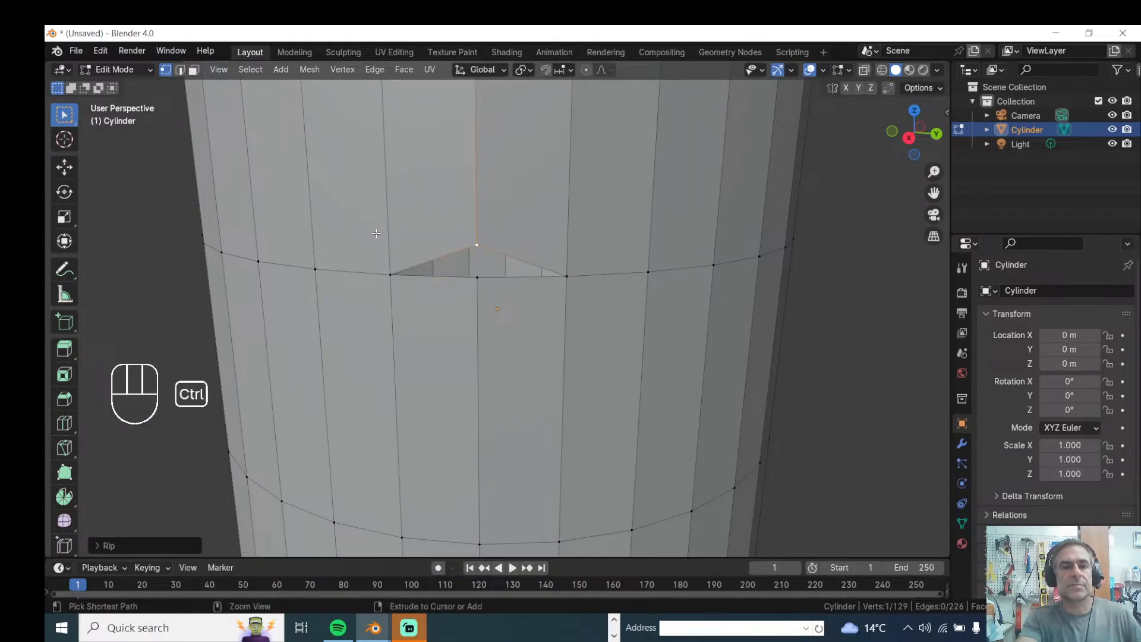
{"action": "key", "text": "ctrl+z"}
{"action": "key", "text": "ctrl+z"}
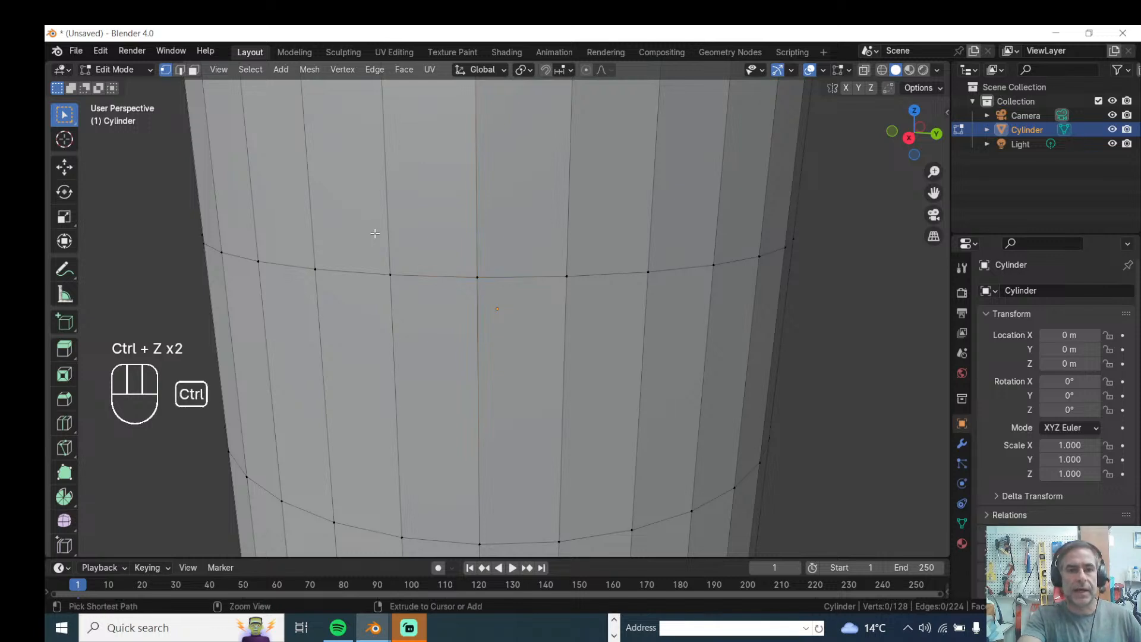
- Rip a single front vertex of the top rim downward from its neighbouring face, and undo the rip
{"action": "middle_click_drag", "start_coordinate": [407, 244], "coordinate": [409, 228]}
{"action": "scroll", "coordinate": [408, 228], "scroll_direction": "down", "scroll_amount": 3}
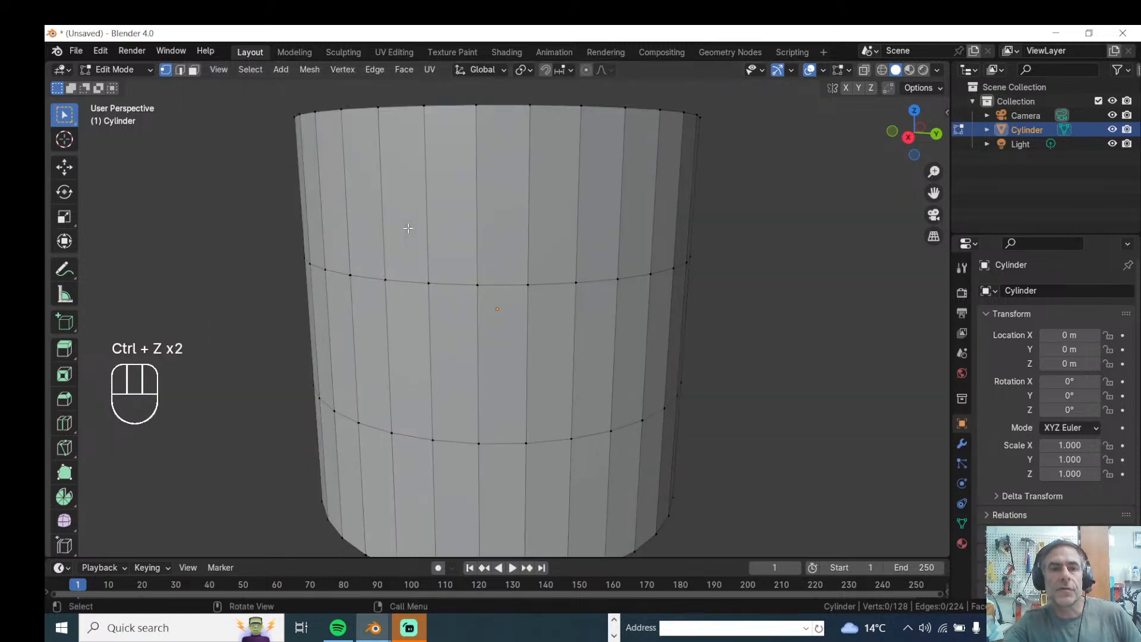
{"action": "left_click", "coordinate": [424, 106]}
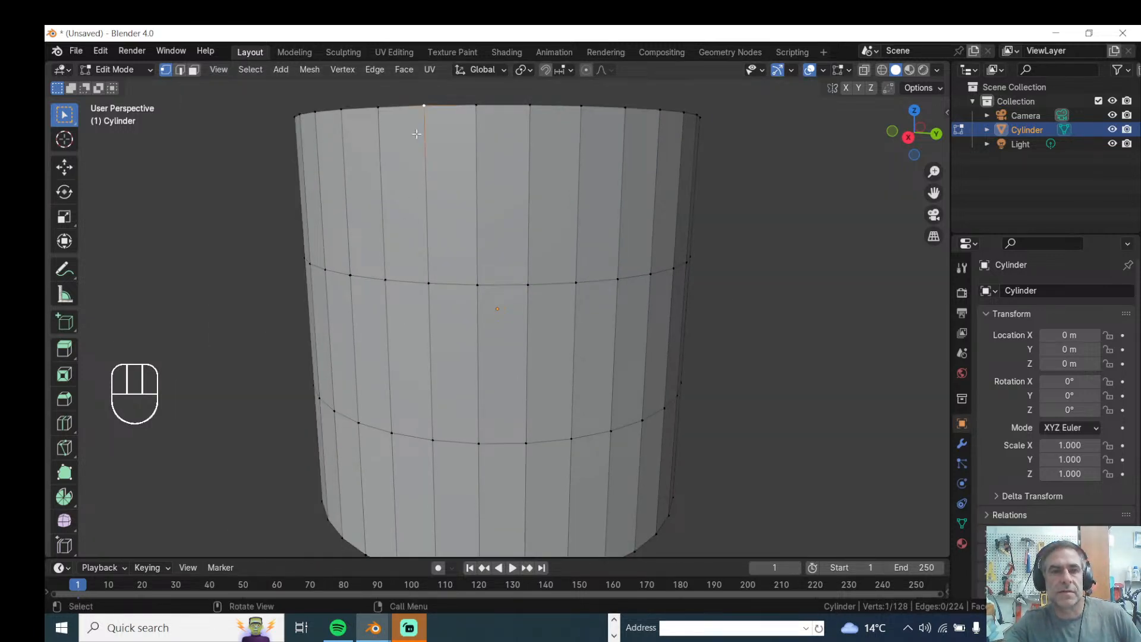
{"action": "key", "text": "v"}
{"action": "left_click", "coordinate": [395, 195]}
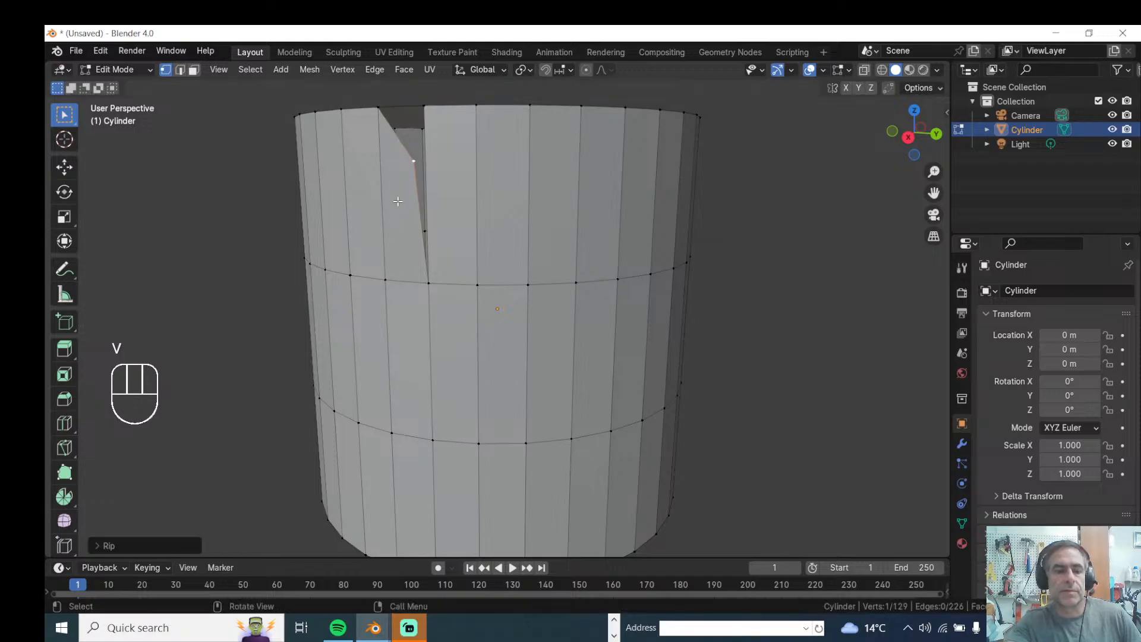
{"action": "key", "text": "ctrl+z"}
- Extend the selection to three adjacent top-rim vertices, rip them together while sliding the edges, and undo the rip
{"action": "left_click", "coordinate": [476, 105], "text": "shift"}
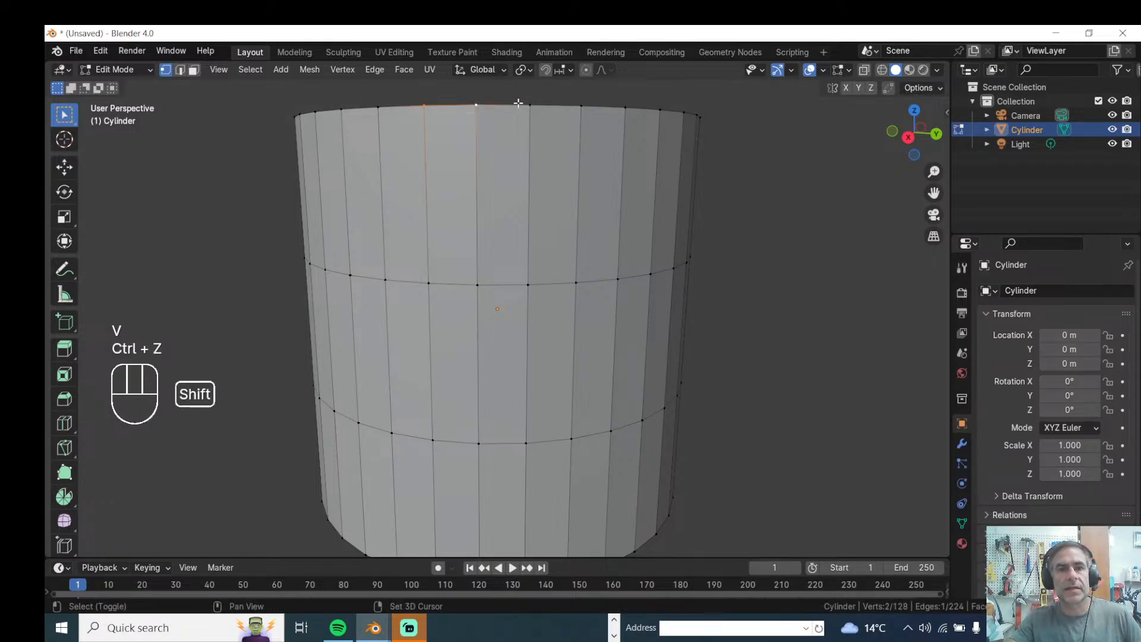
{"action": "left_click", "coordinate": [530, 105], "text": "shift"}
{"action": "key", "text": "v"}
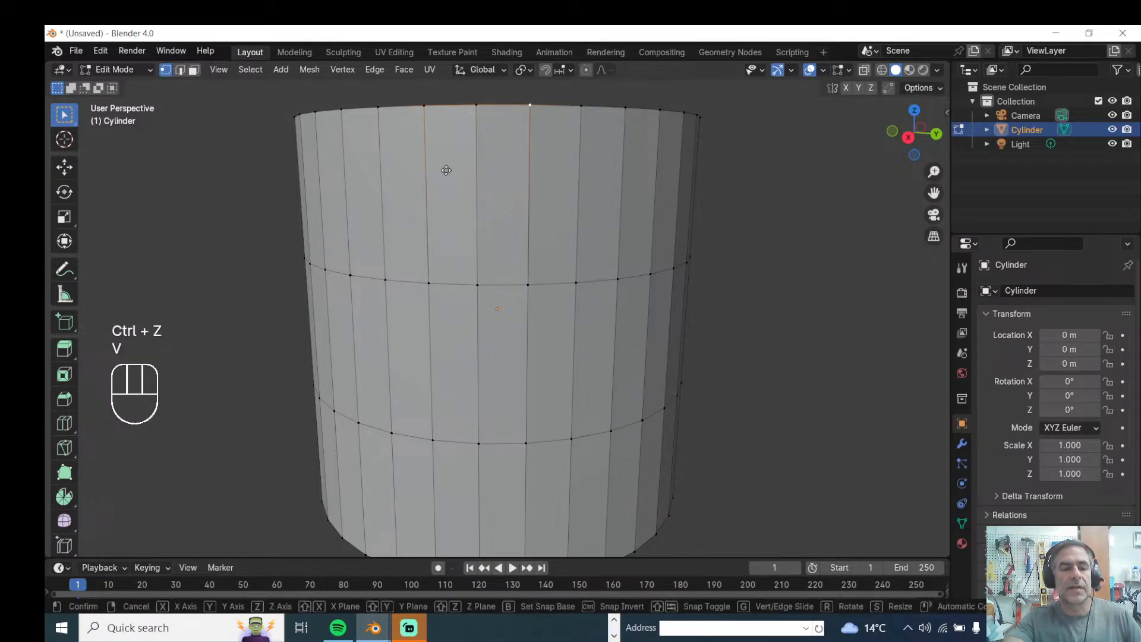
{"action": "key", "text": "g"}
{"action": "key", "text": "z"}
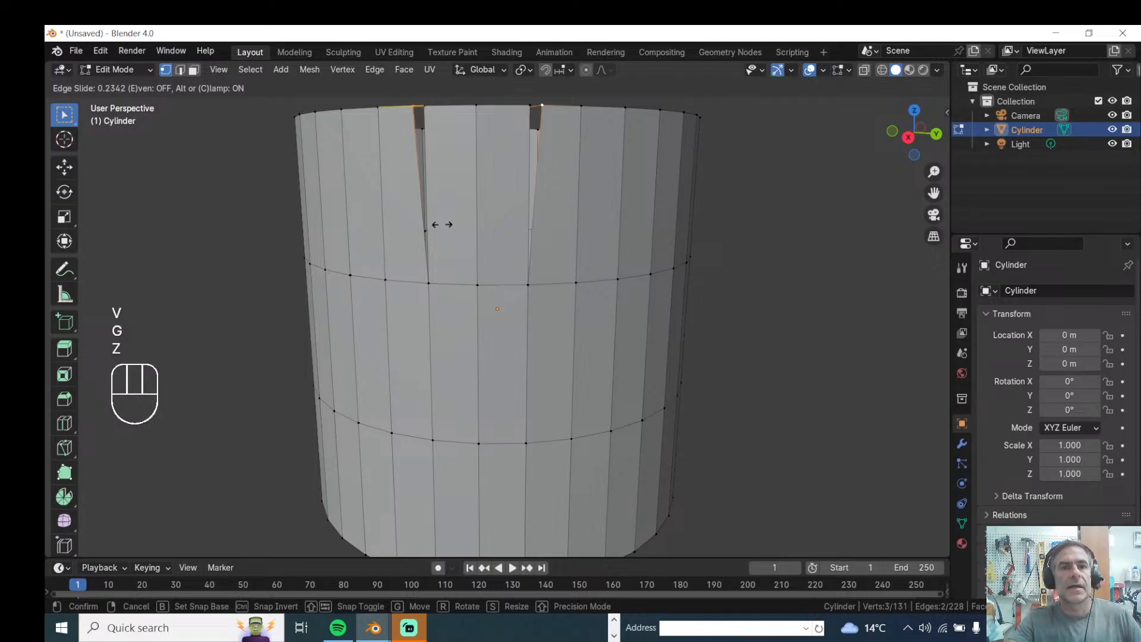
{"action": "left_click", "coordinate": [418, 164]}
{"action": "key", "text": "ctrl+z"}
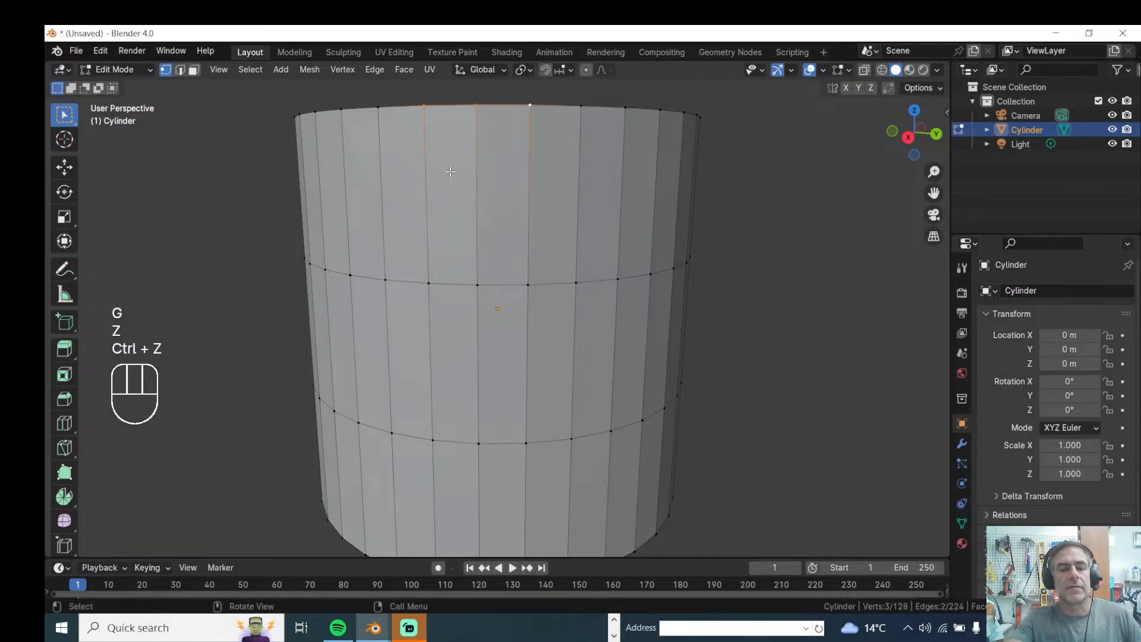
- Rip the three selected top-rim vertices downward and sideways with free movement, and undo the rip
{"action": "key", "text": "v"}
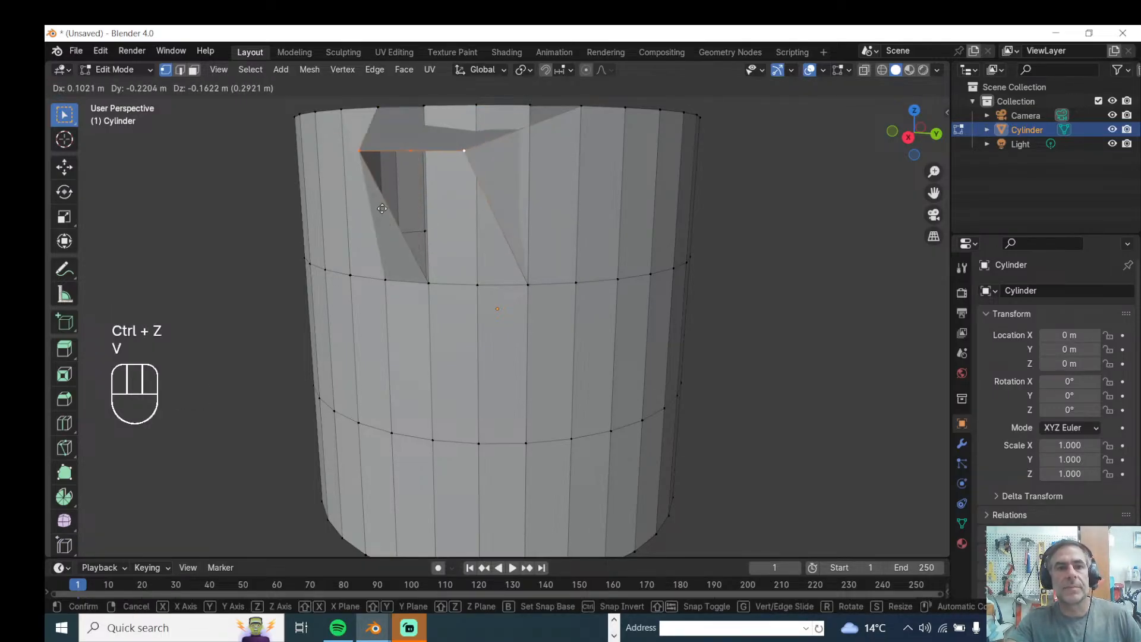
{"action": "left_click", "coordinate": [396, 184]}
{"action": "key", "text": "ctrl+z"}
- Rip a single upper-loop vertex on the front side sideways to open a vertical slit in the wall
{"action": "middle_click_drag", "start_coordinate": [396, 185], "coordinate": [424, 223]}
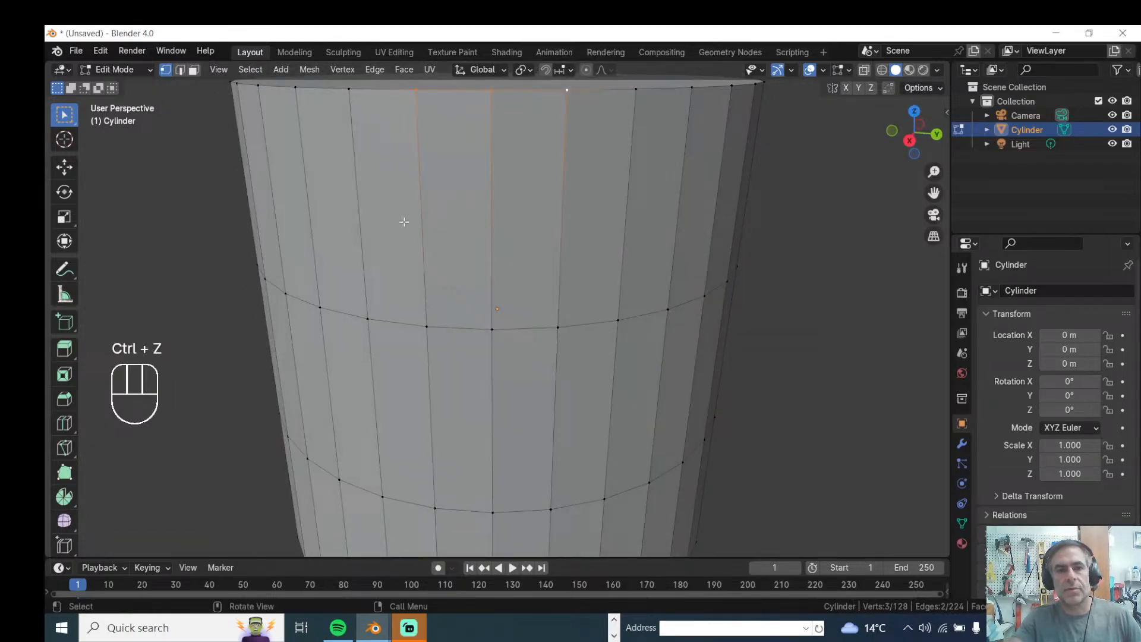
{"action": "key", "text": "KP_1"}
{"action": "middle_click_drag", "start_coordinate": [458, 257], "coordinate": [428, 254]}
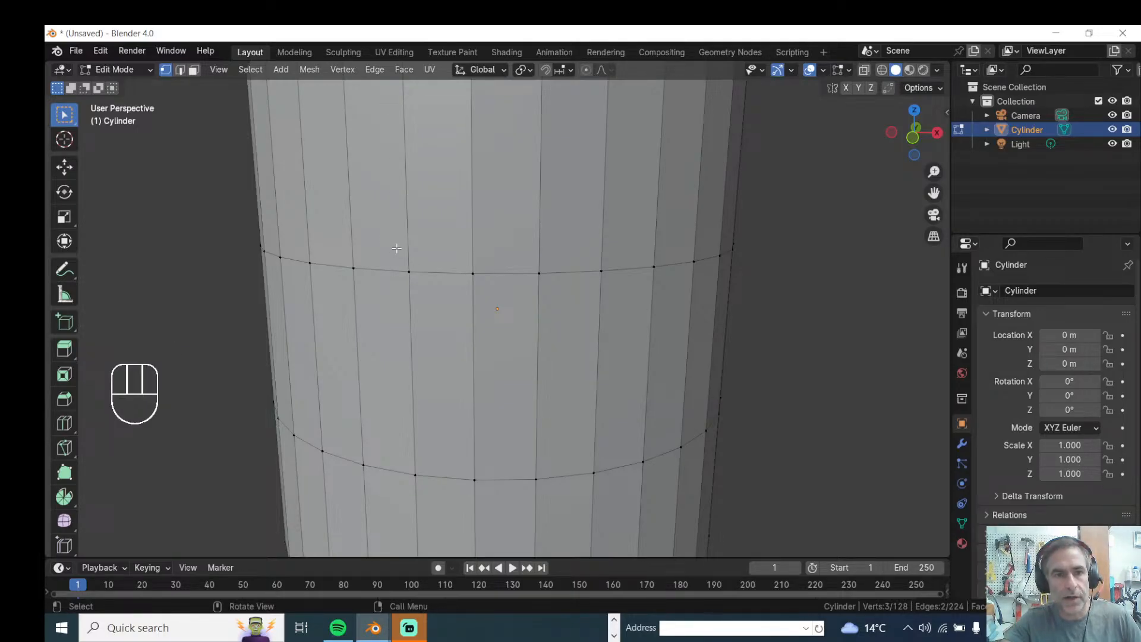
{"action": "left_click", "coordinate": [410, 272]}
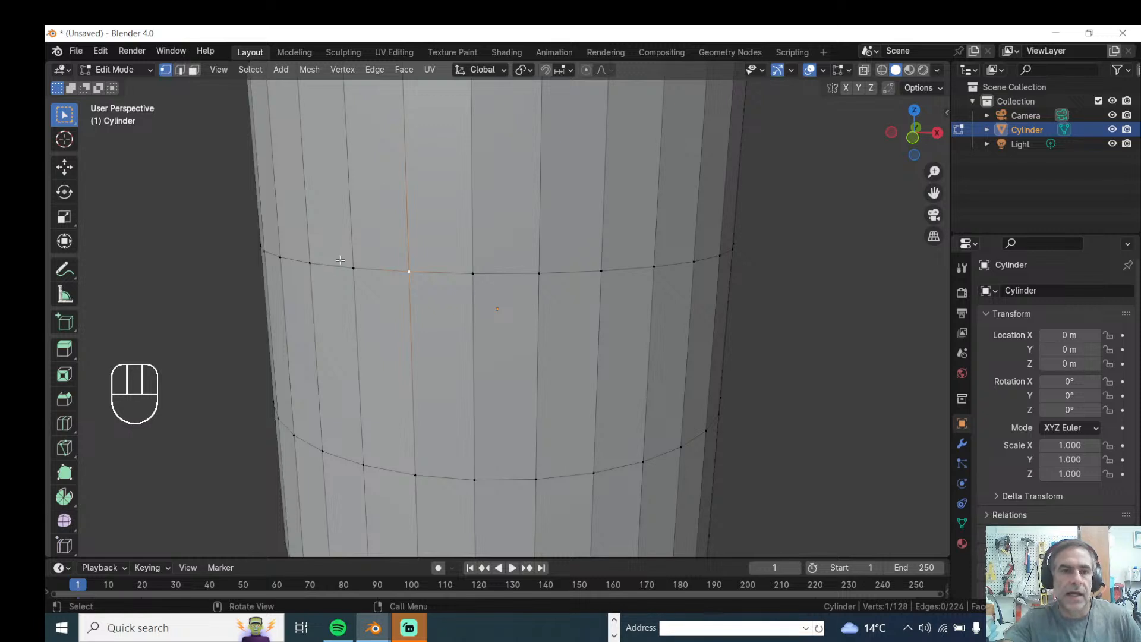
{"action": "key", "text": "v"}
{"action": "left_click", "coordinate": [362, 245]}
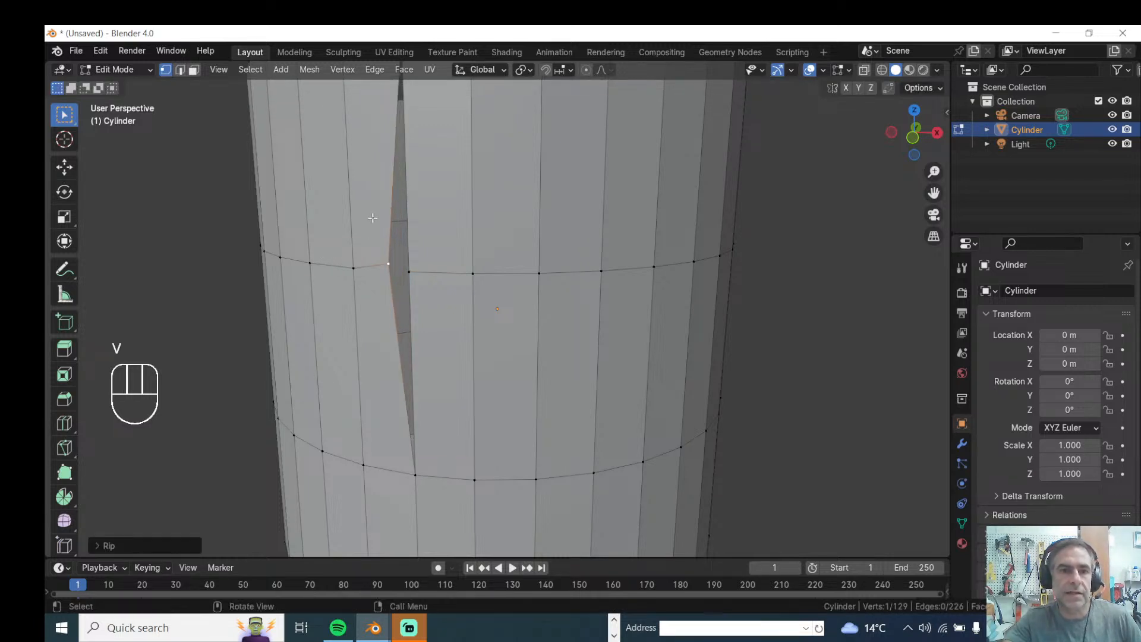
- Rip the slit's loose vertex upward a second time, try a third rip, and undo all the rips
{"action": "left_click", "coordinate": [384, 262]}
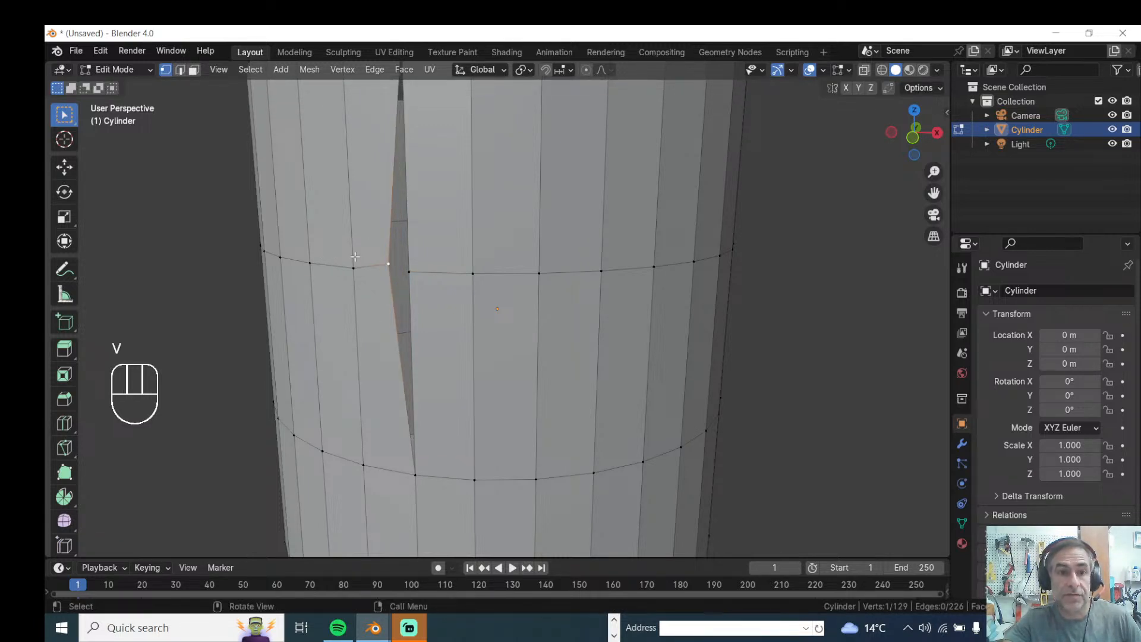
{"action": "key", "text": "g"}
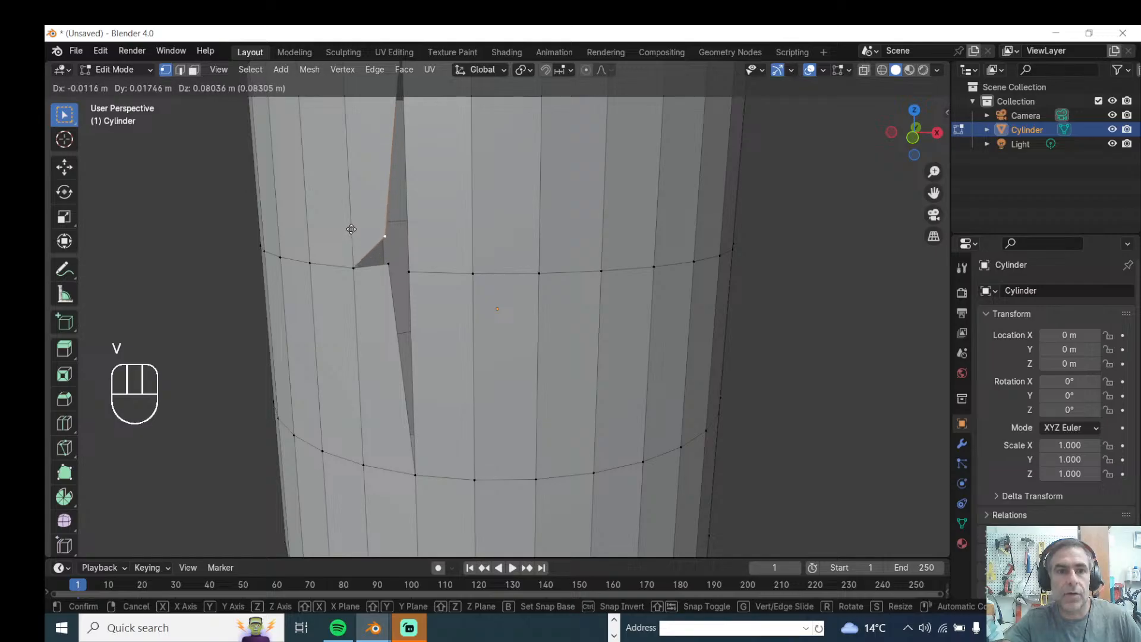
{"action": "left_click", "coordinate": [351, 231]}
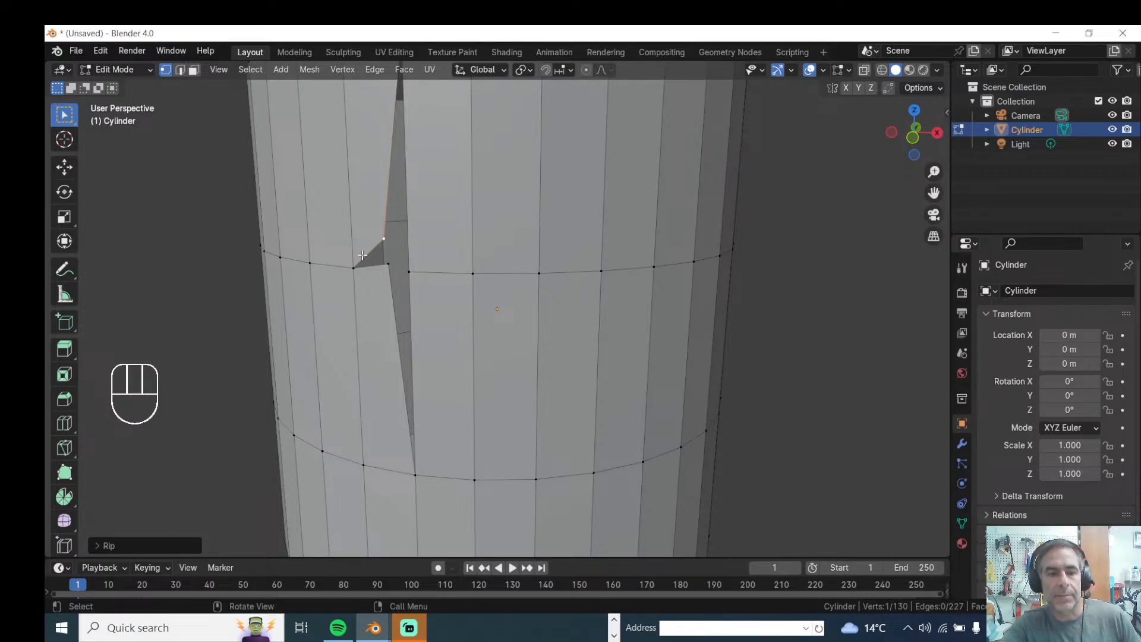
{"action": "key", "text": "v"}
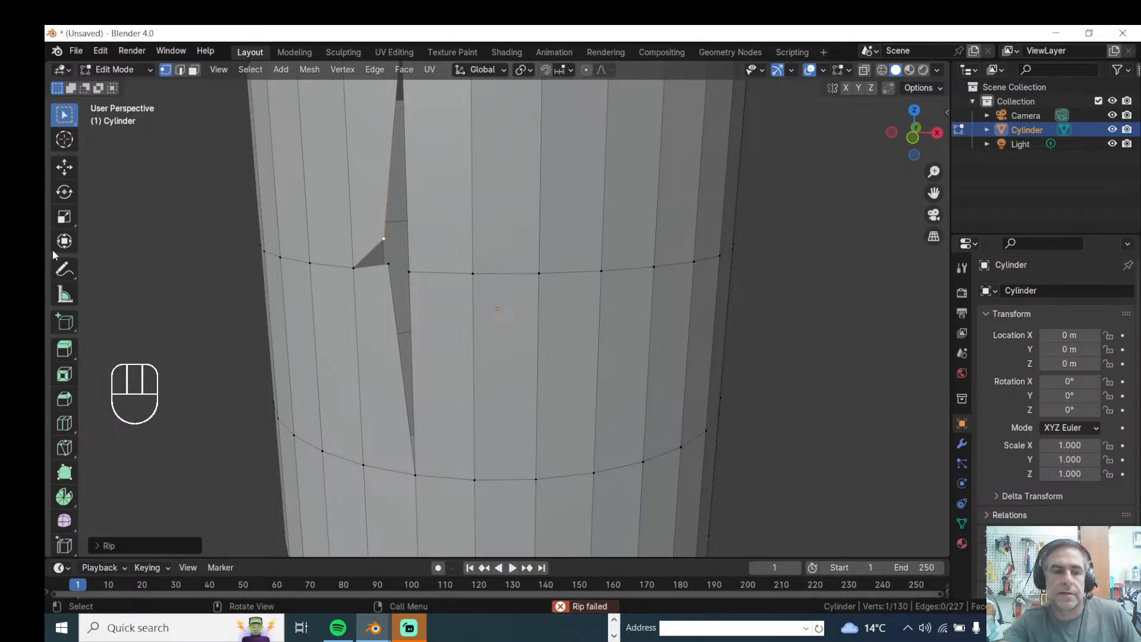
{"action": "key", "text": "ctrl+z"}
{"action": "key", "text": "ctrl+z"}
{"action": "key", "text": "ctrl+z"}
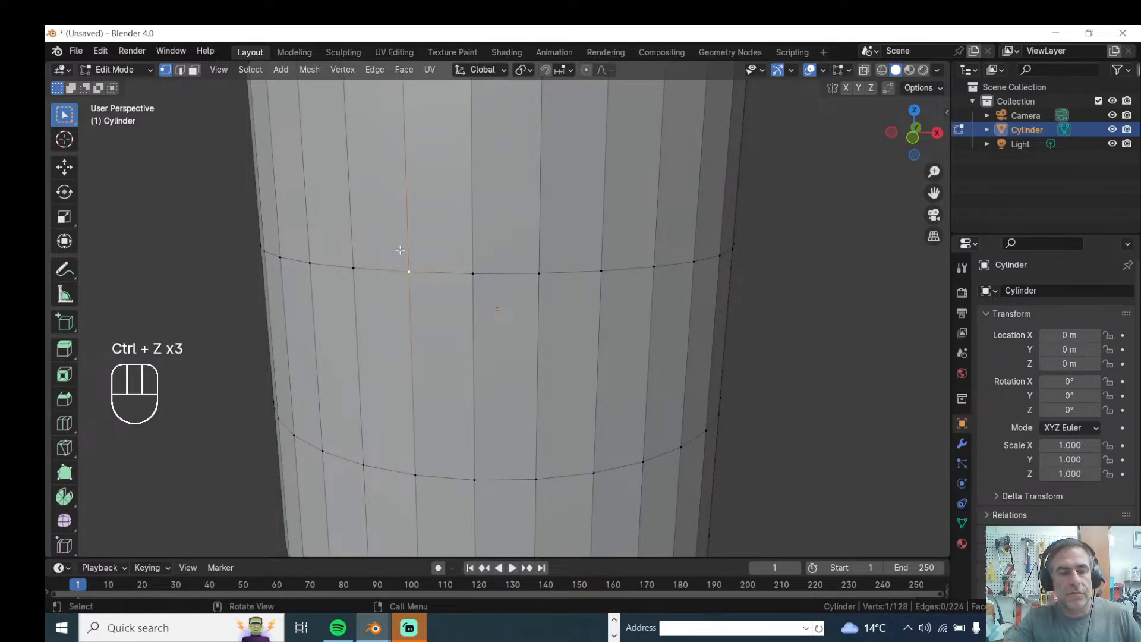
- Rip the same upper-loop vertex upward, rip it again sideways, try a third rip, and undo the rips
{"action": "key", "text": "v"}
{"action": "left_click", "coordinate": [376, 246]}
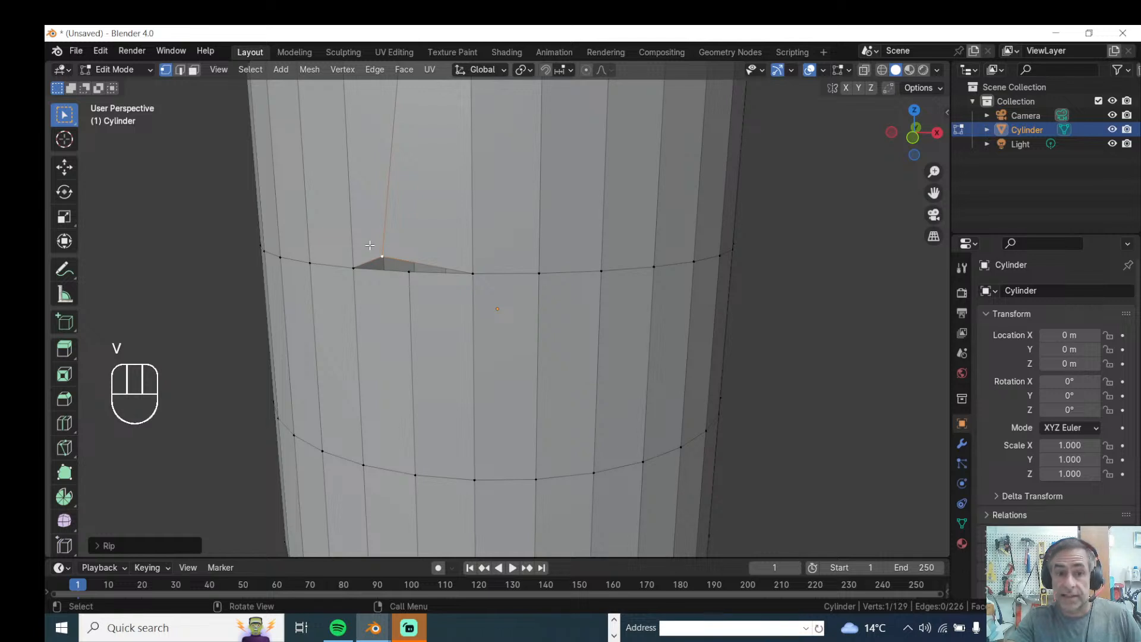
{"action": "key", "text": "v"}
{"action": "left_click", "coordinate": [347, 244]}
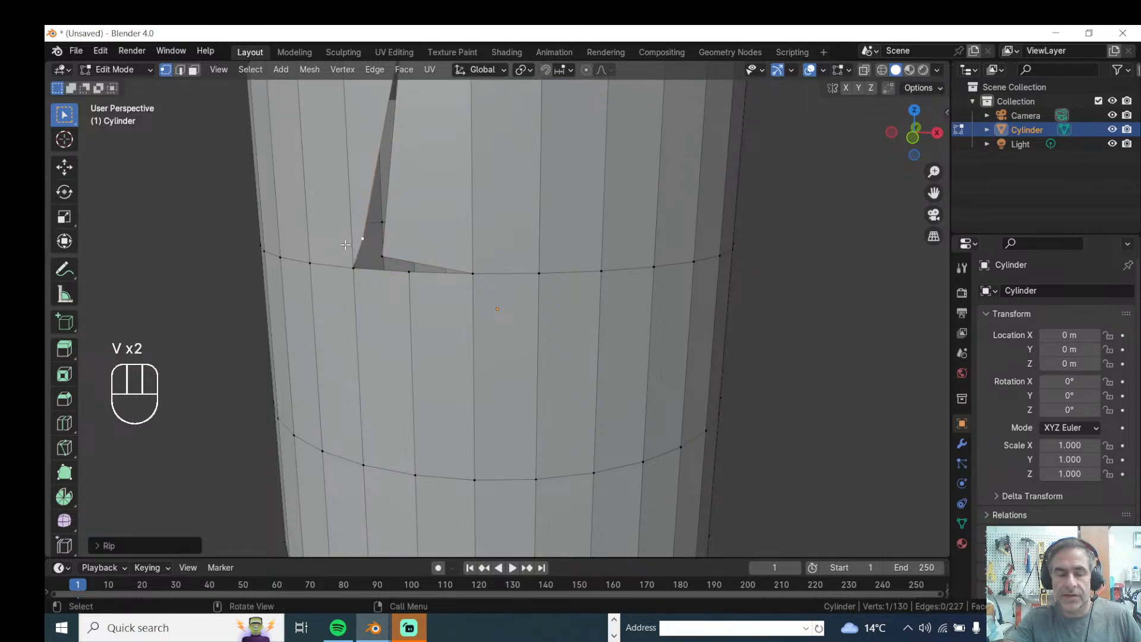
{"action": "key", "text": "v"}
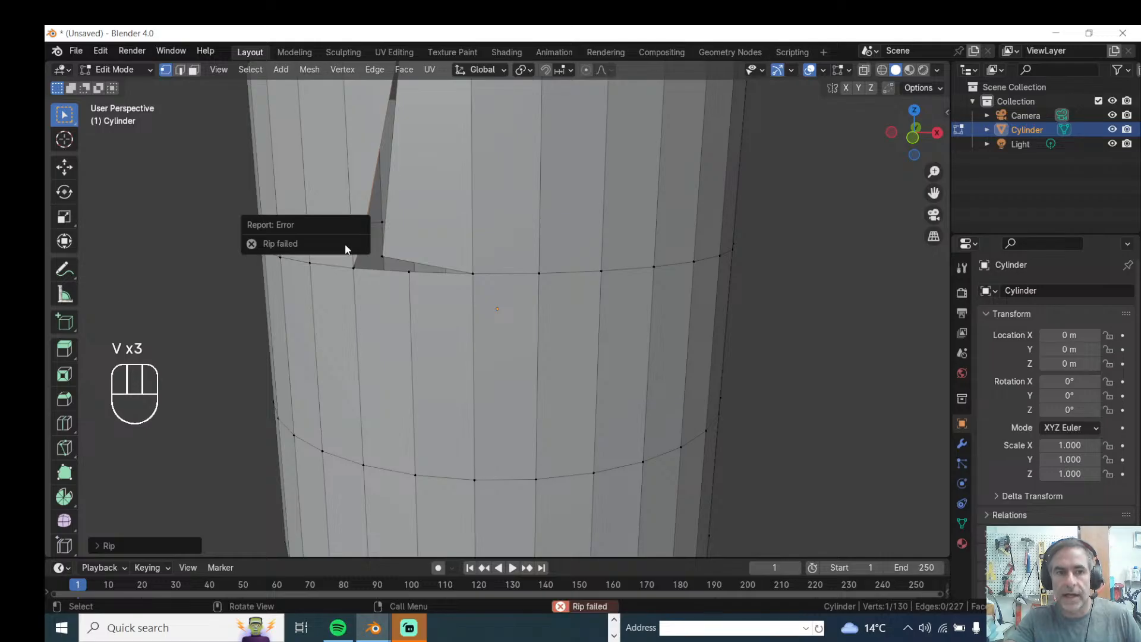
{"action": "key", "text": "ctrl+z"}
{"action": "key", "text": "ctrl+z"}
{"action": "key", "text": "ctrl+z"}
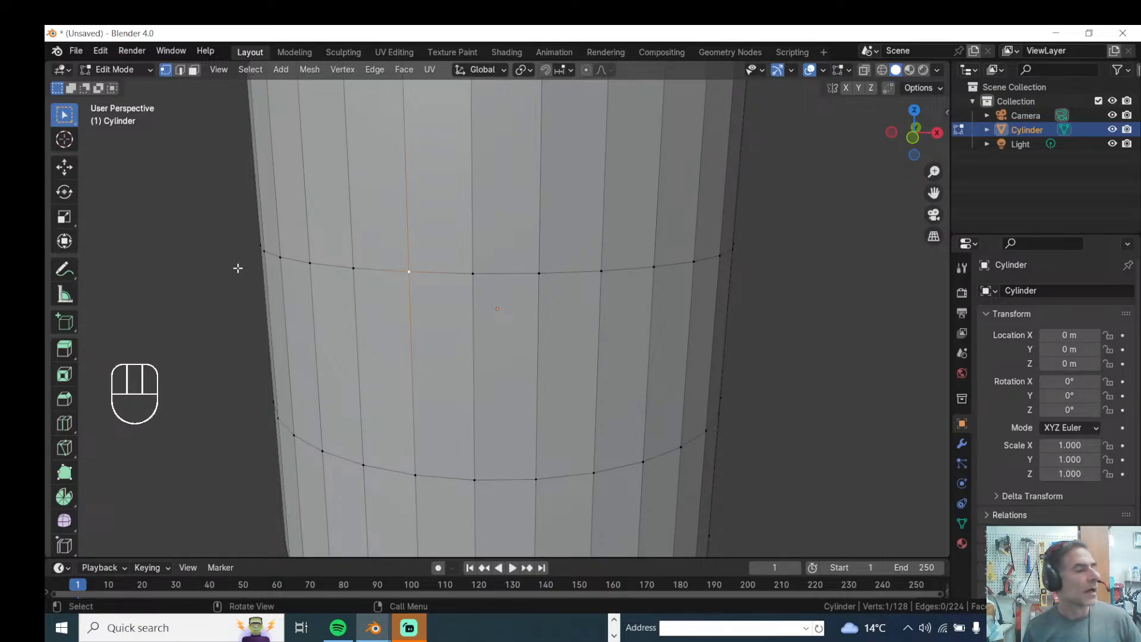
- In face select mode, delete a single front face of the cylinder's upper band using the Faces option
{"action": "scroll", "coordinate": [291, 306], "scroll_direction": "down", "scroll_amount": 3}
{"action": "middle_click_drag", "start_coordinate": [304, 304], "coordinate": [307, 299]}
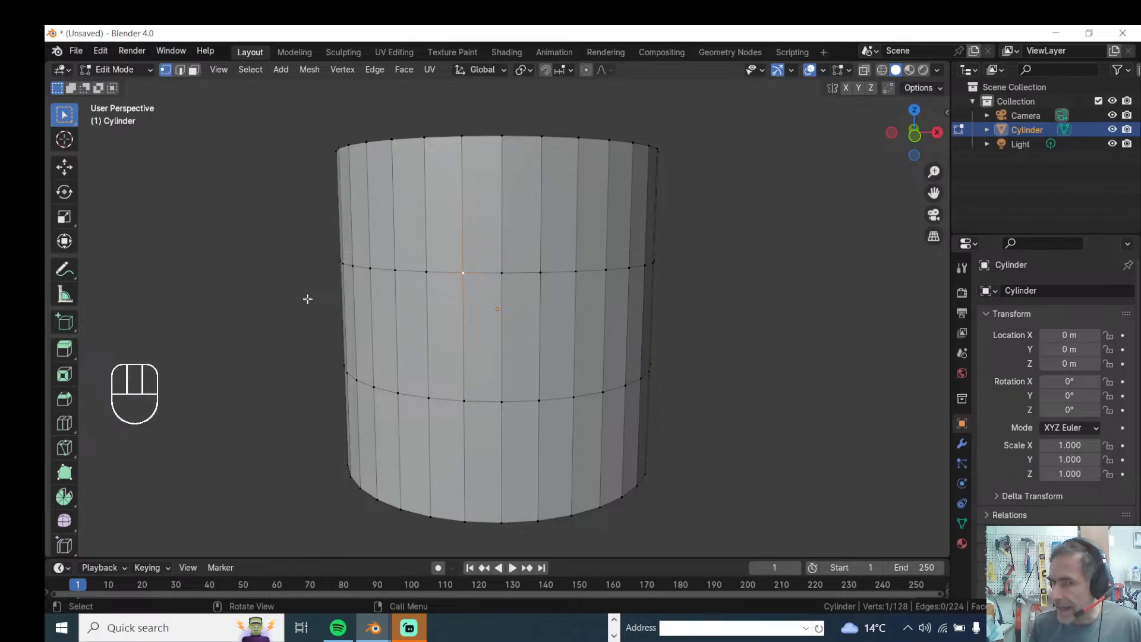
{"action": "scroll", "coordinate": [326, 280], "scroll_direction": "up", "scroll_amount": 1}
{"action": "scroll", "coordinate": [353, 243], "scroll_direction": "down", "scroll_amount": 2}
{"action": "key", "text": "3"}
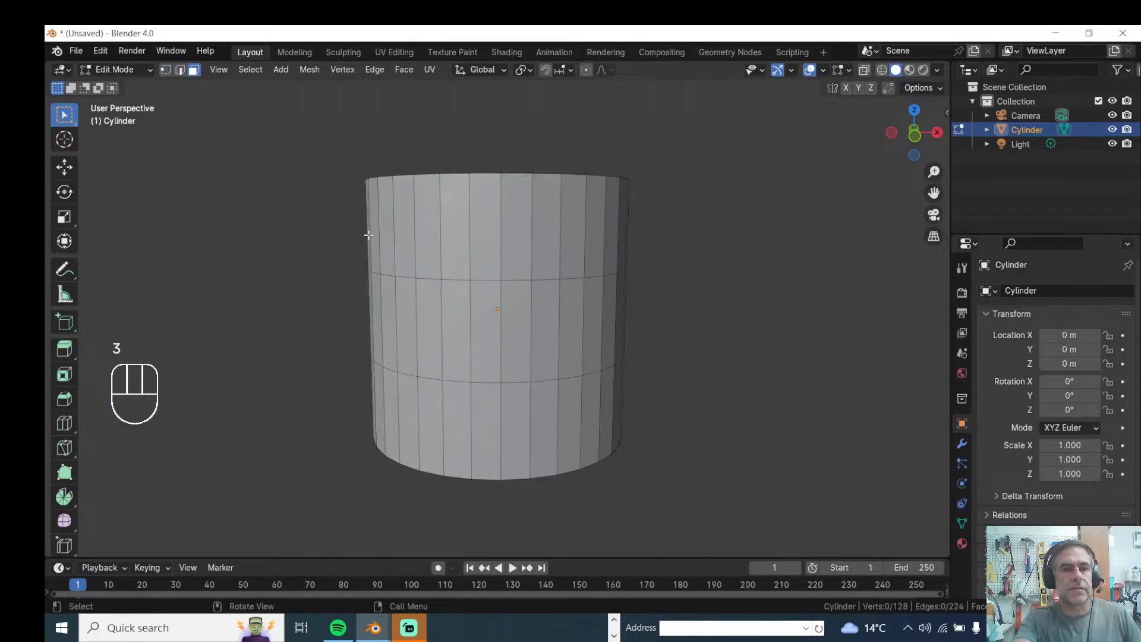
{"action": "key", "text": "3"}
{"action": "left_click", "coordinate": [460, 242]}
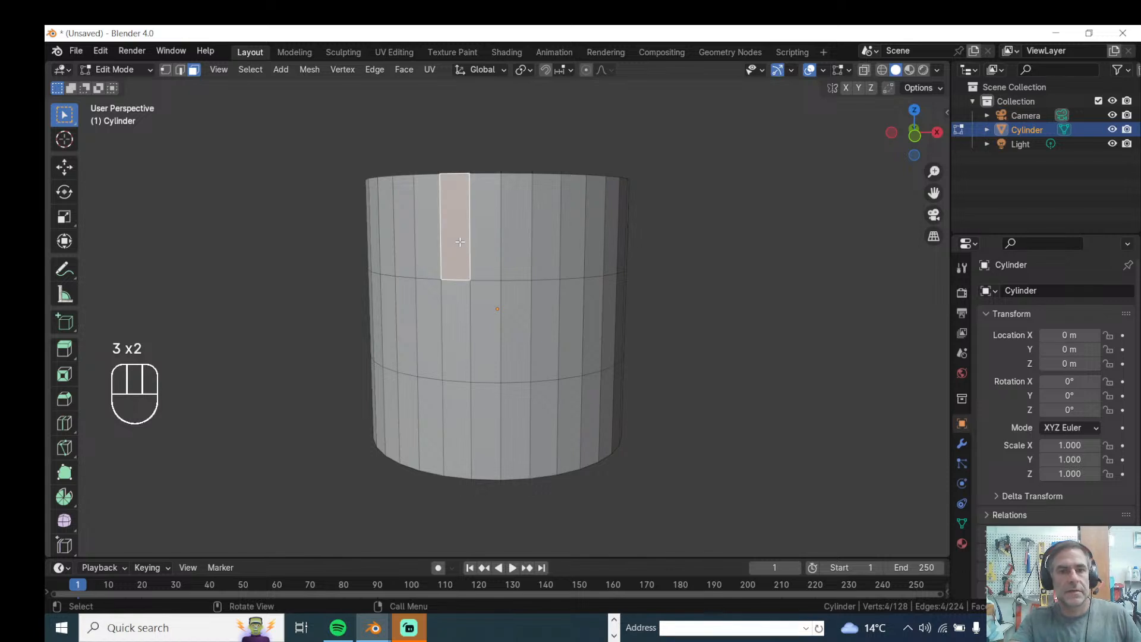
{"action": "key", "text": "Delete"}
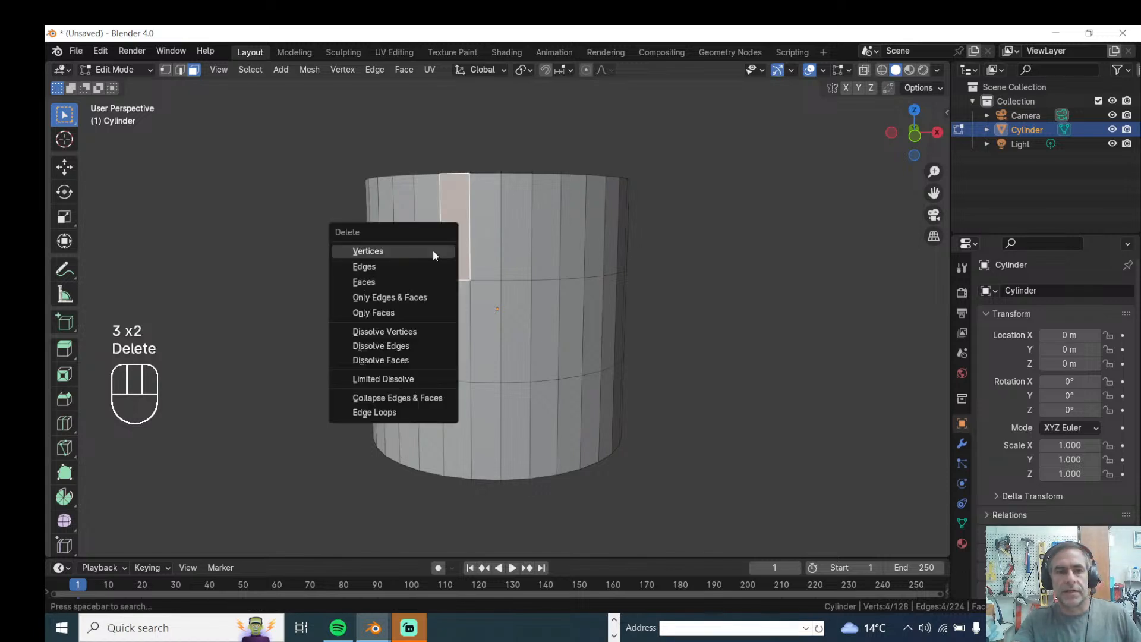
{"action": "left_click", "coordinate": [395, 281]}
- Select the boundary edge loop around the hole in the upper band and fill it with a new face
{"action": "middle_click_drag", "start_coordinate": [414, 286], "coordinate": [415, 288]}
{"action": "scroll", "coordinate": [415, 287], "scroll_direction": "up", "scroll_amount": 2}
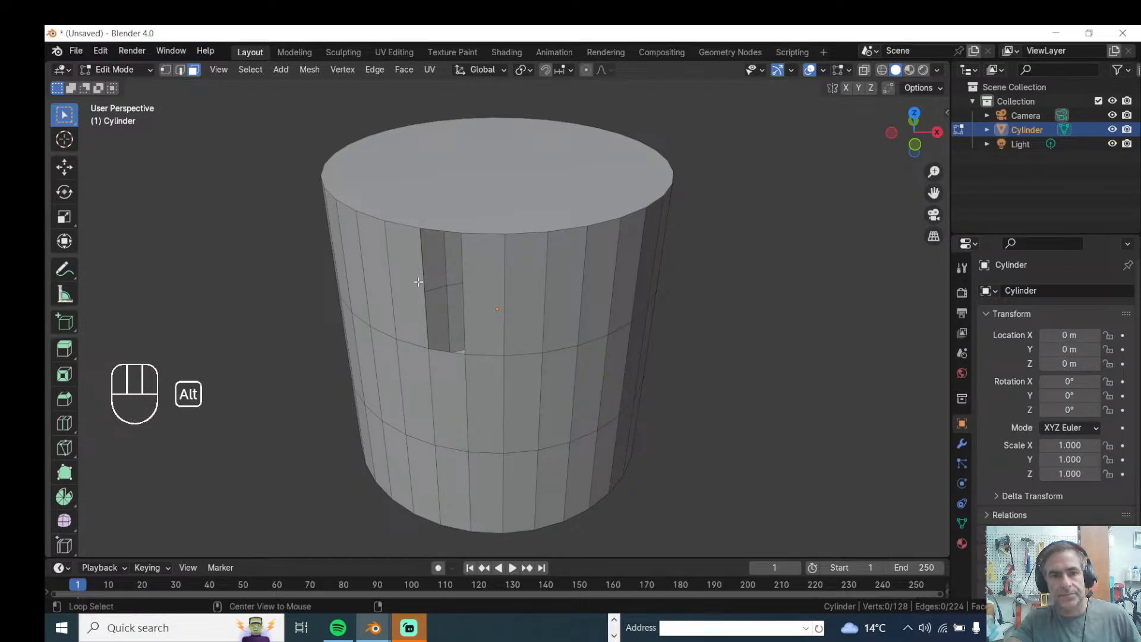
{"action": "key", "text": "2"}
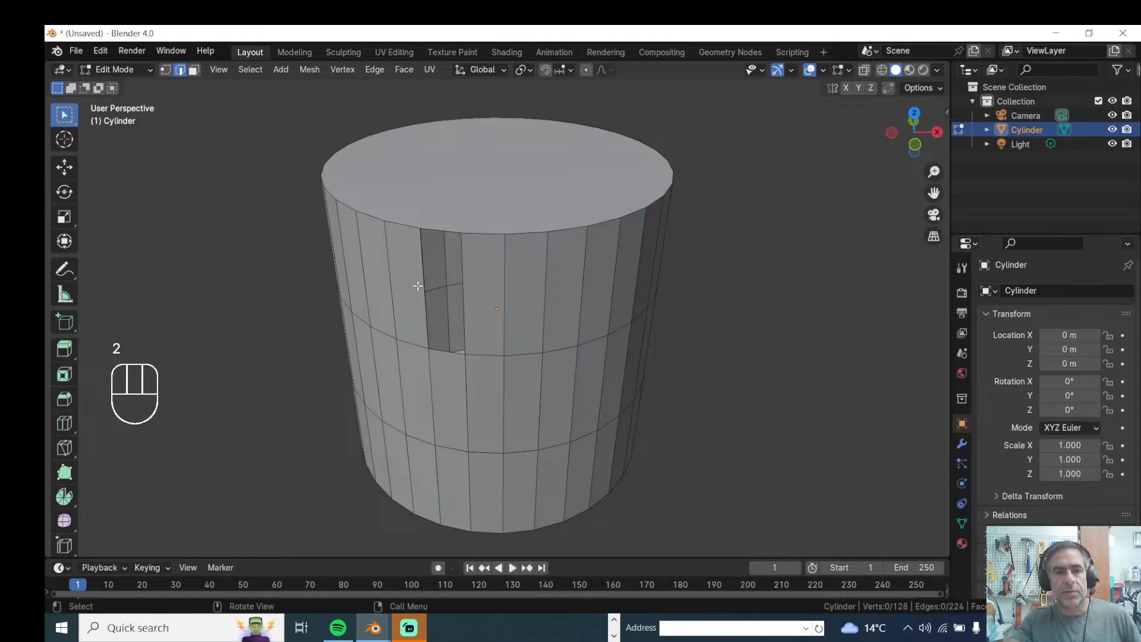
{"action": "left_click", "coordinate": [423, 280], "text": "alt"}
{"action": "middle_click_drag", "start_coordinate": [395, 268], "coordinate": [407, 261]}
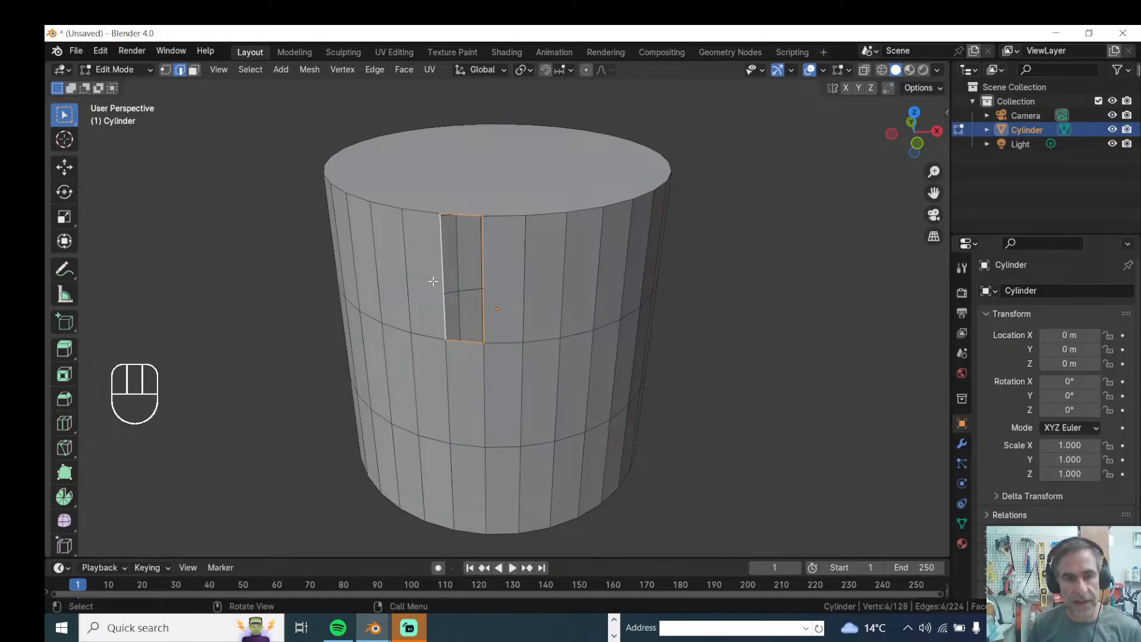
{"action": "key", "text": "f"}
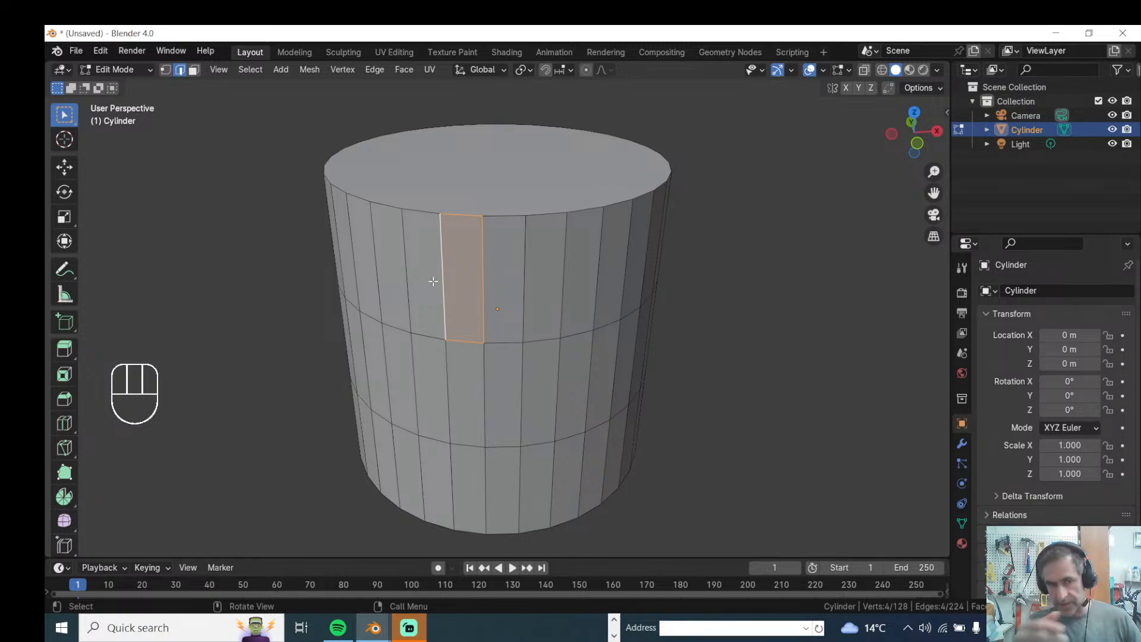
- Delete two separate front faces together, one in the upper band and one in the middle band
{"action": "scroll", "coordinate": [432, 282], "scroll_direction": "down", "scroll_amount": 2}
{"action": "scroll", "coordinate": [440, 258], "scroll_direction": "up", "scroll_amount": 3}
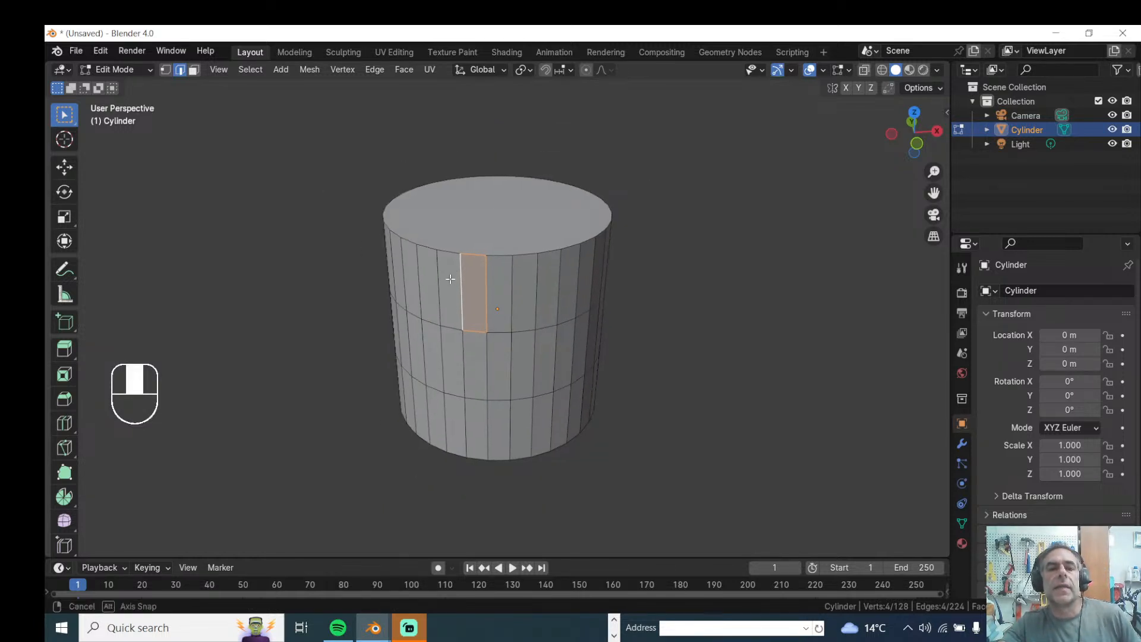
{"action": "left_click", "coordinate": [479, 267]}
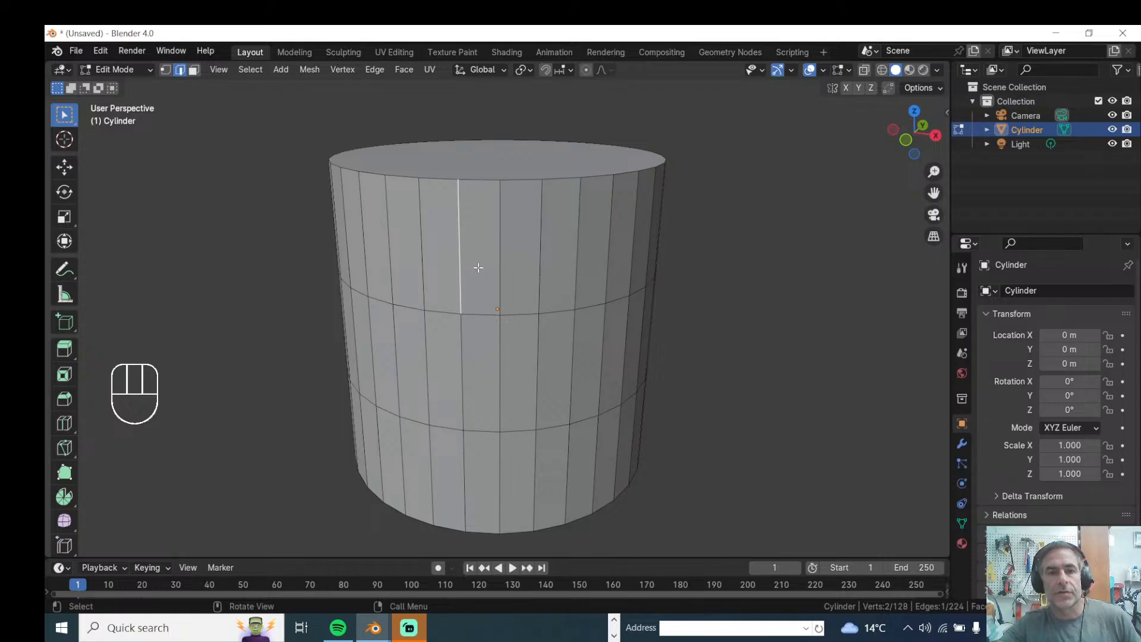
{"action": "key", "text": "3"}
{"action": "left_click", "coordinate": [477, 264]}
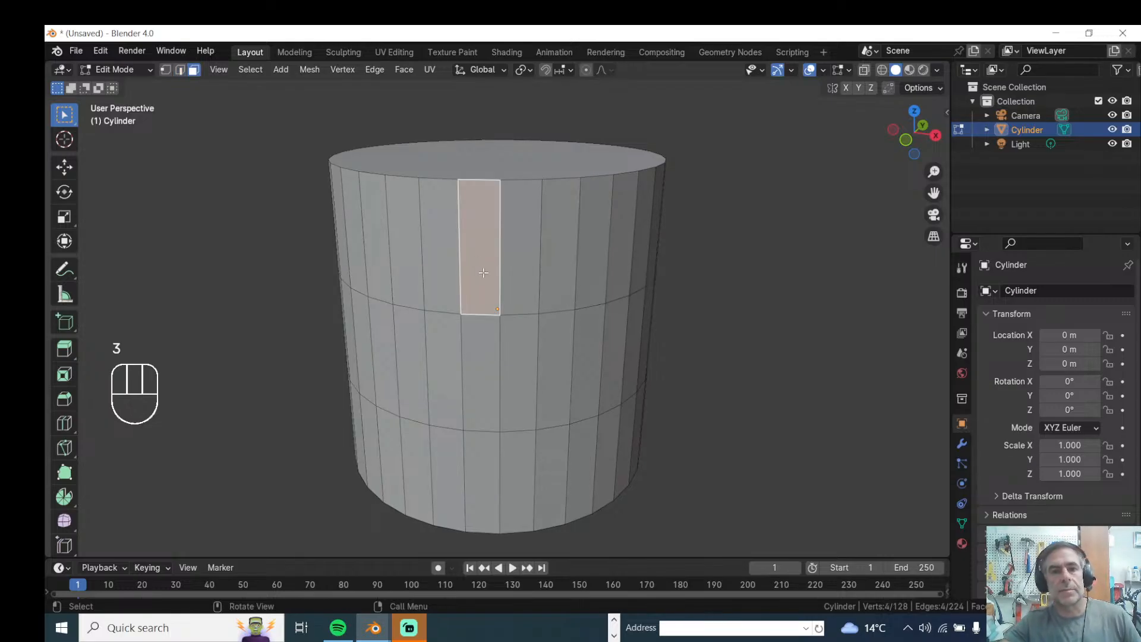
{"action": "left_click", "coordinate": [560, 357], "text": "shift"}
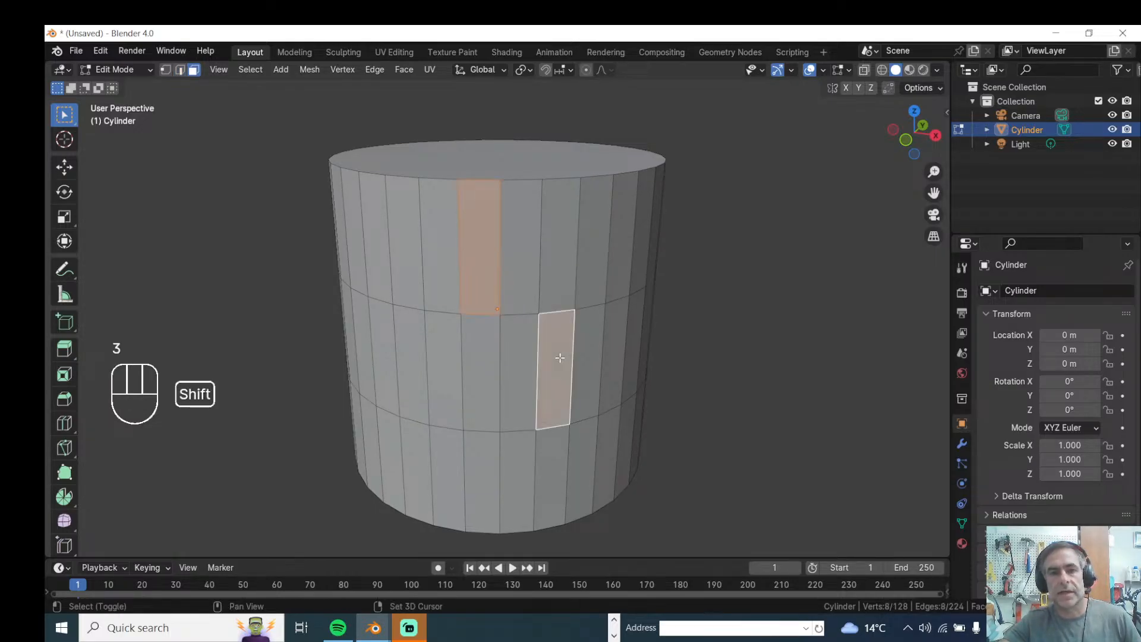
{"action": "key", "text": "Delete"}
{"action": "left_click", "coordinate": [442, 325]}
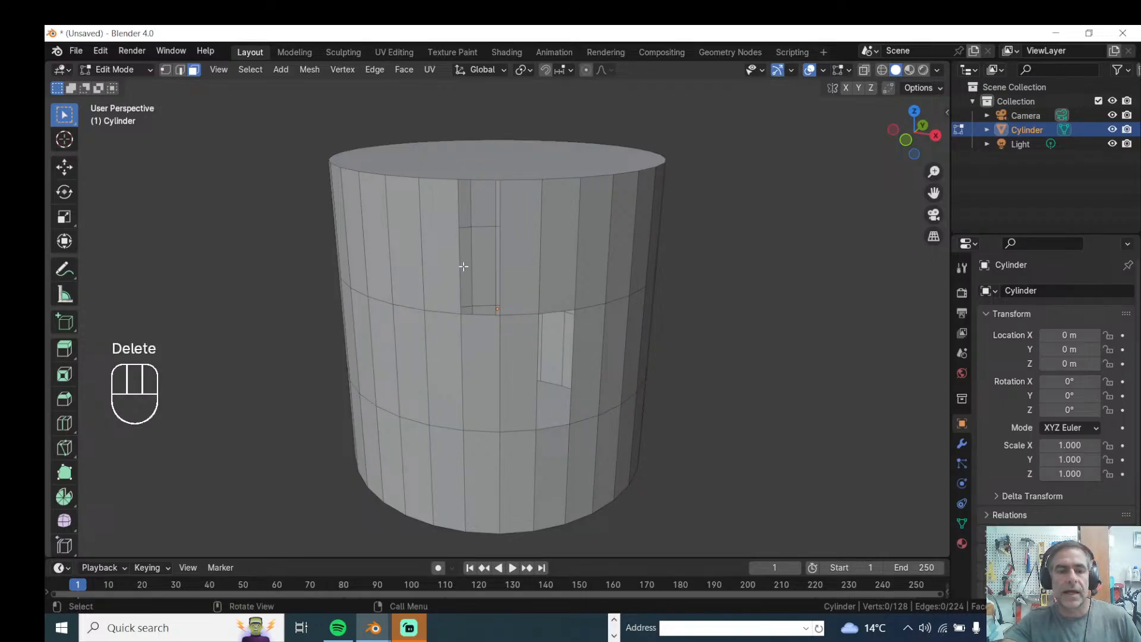
- Select the boundary edge loops of both holes together and fill them with faces in one operation
{"action": "key", "text": "2"}
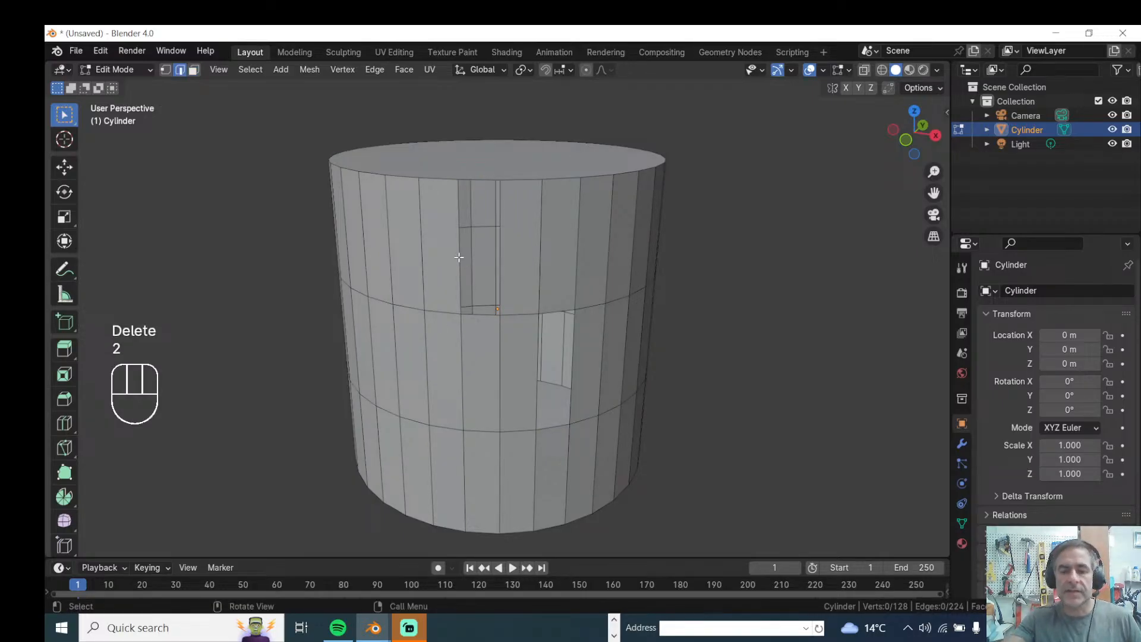
{"action": "left_click", "coordinate": [457, 254], "text": "alt"}
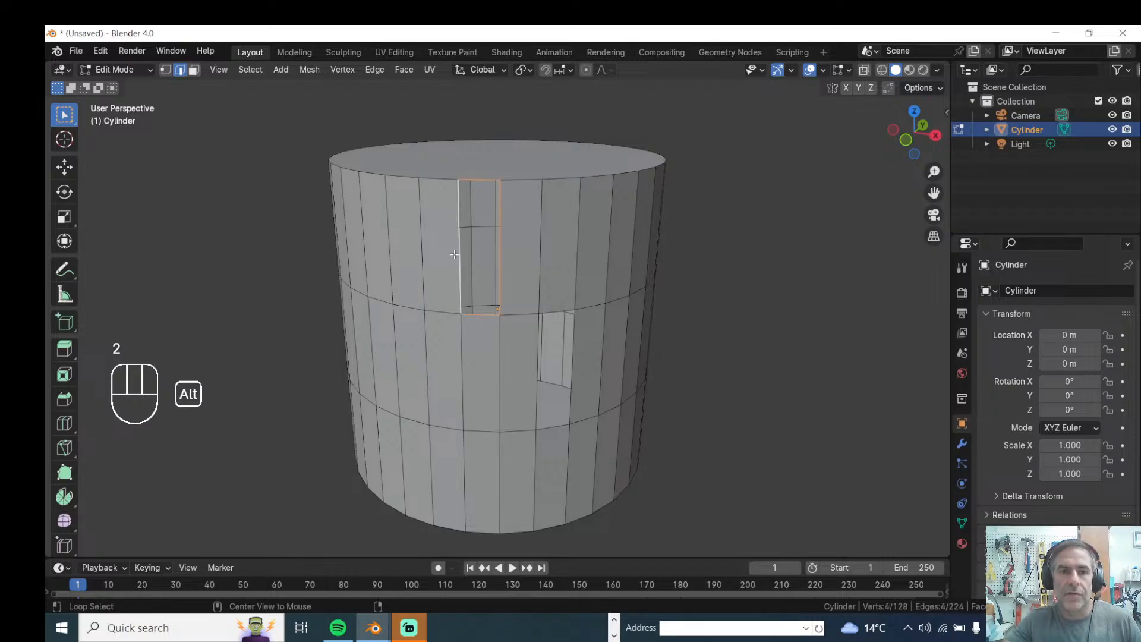
{"action": "left_click", "coordinate": [533, 369], "text": "alt+shift"}
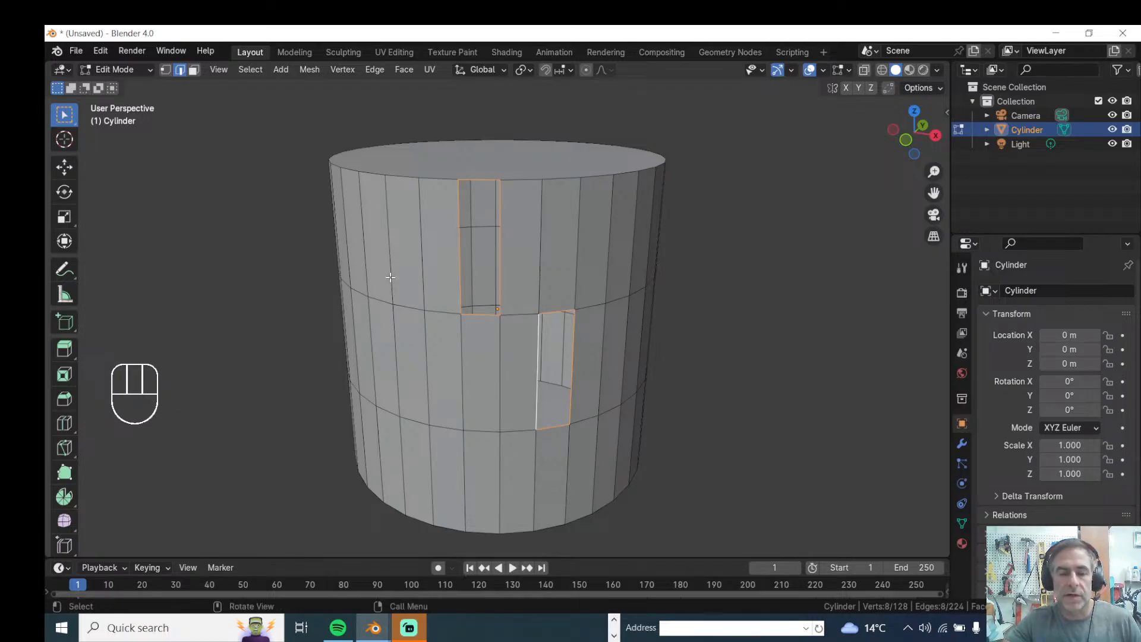
{"action": "key", "text": "f"}
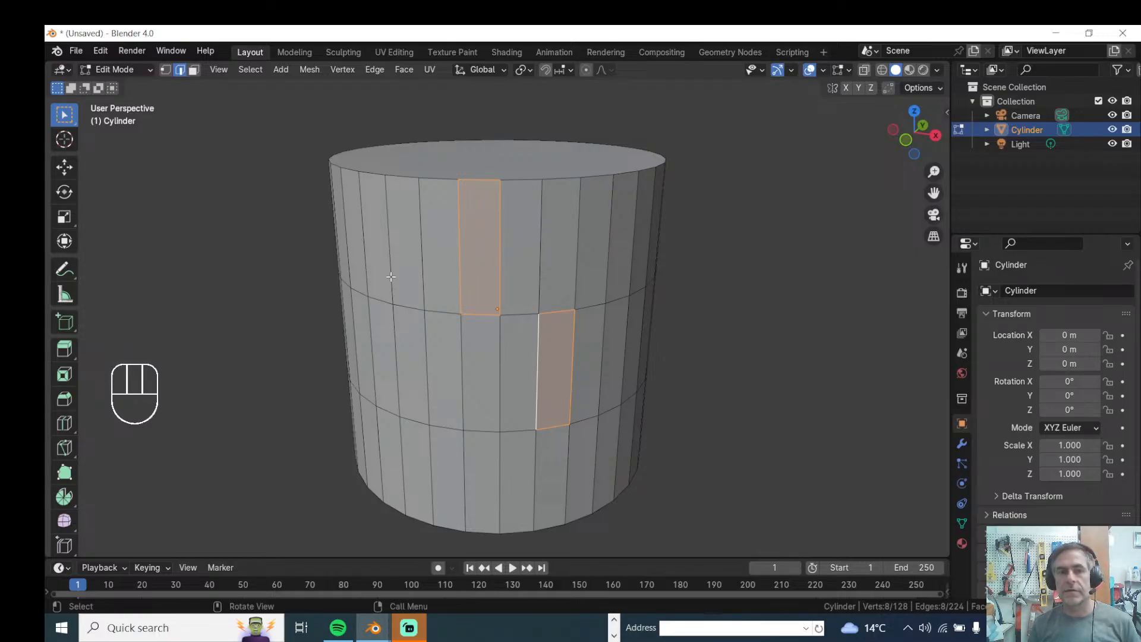
{"action": "left_click", "coordinate": [386, 281]}
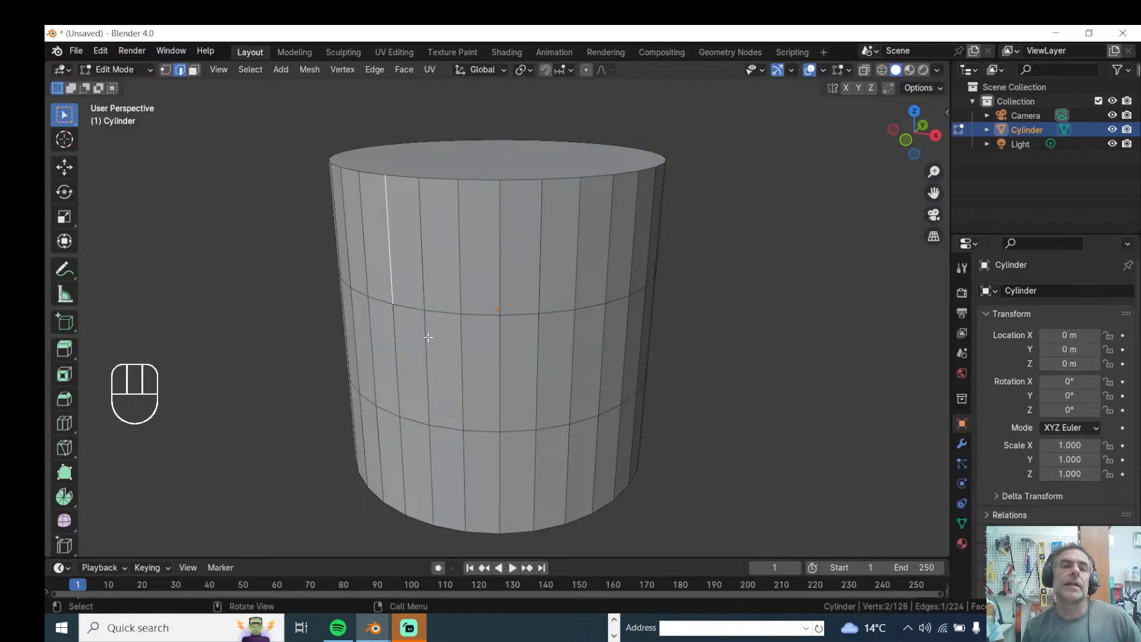
- In face select mode, select the whole face loop of the cylinder's middle band and delete its faces
{"action": "key", "text": "3"}
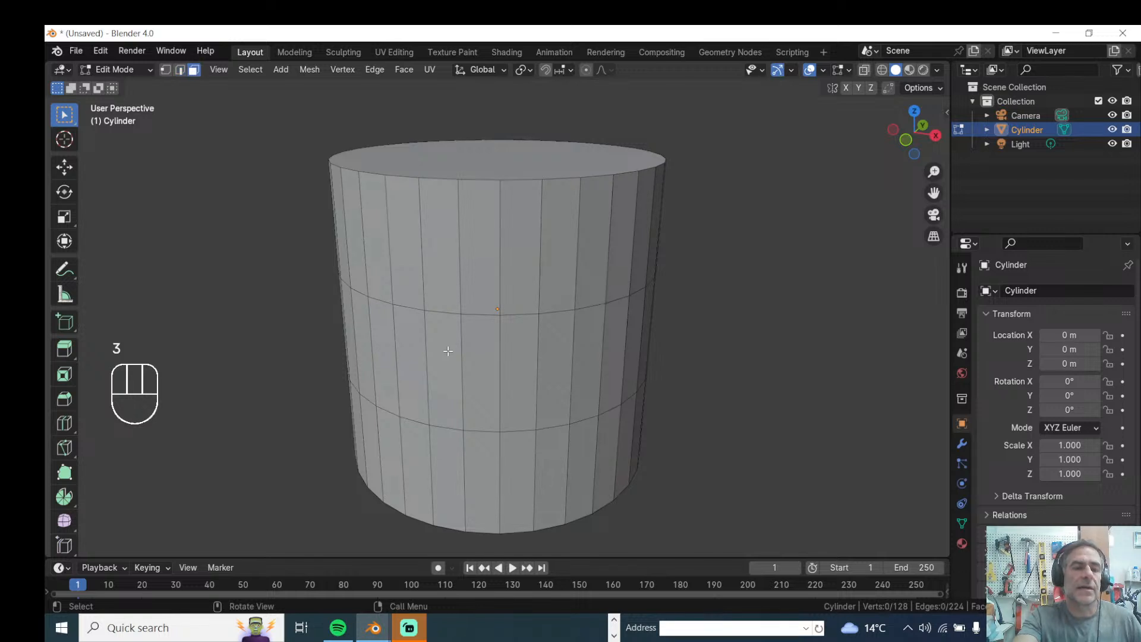
{"action": "left_click", "coordinate": [468, 346], "text": "alt"}
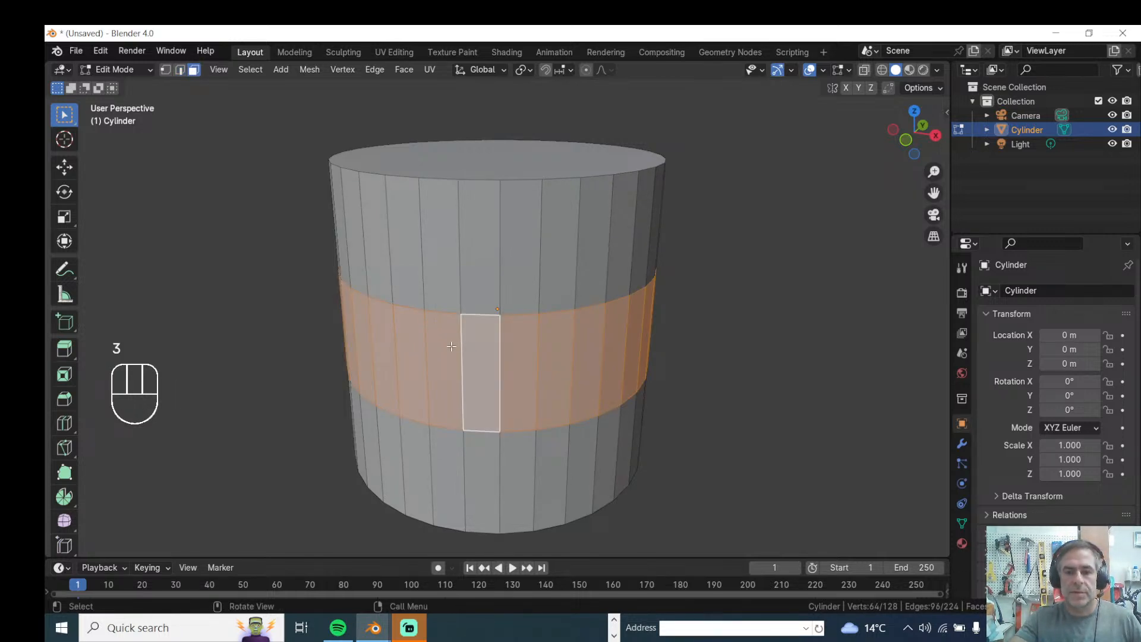
{"action": "key", "text": "Delete"}
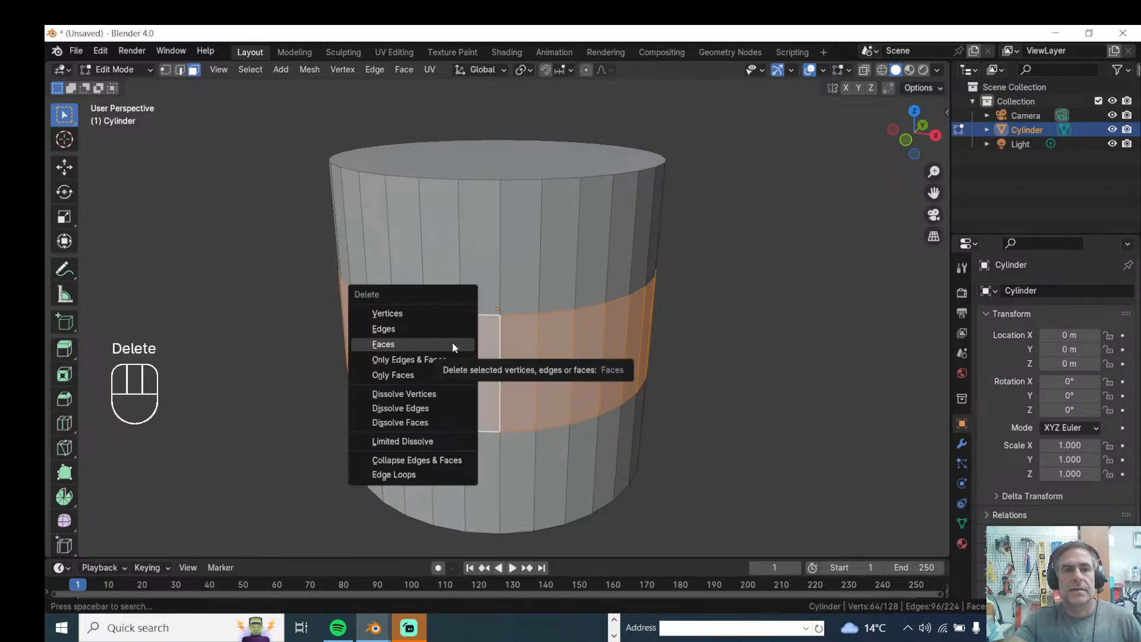
{"action": "left_click", "coordinate": [454, 345]}
- Select the open boundary edge loops of the upper and lower sections together and fill each with a cap face
{"action": "key", "text": "2"}
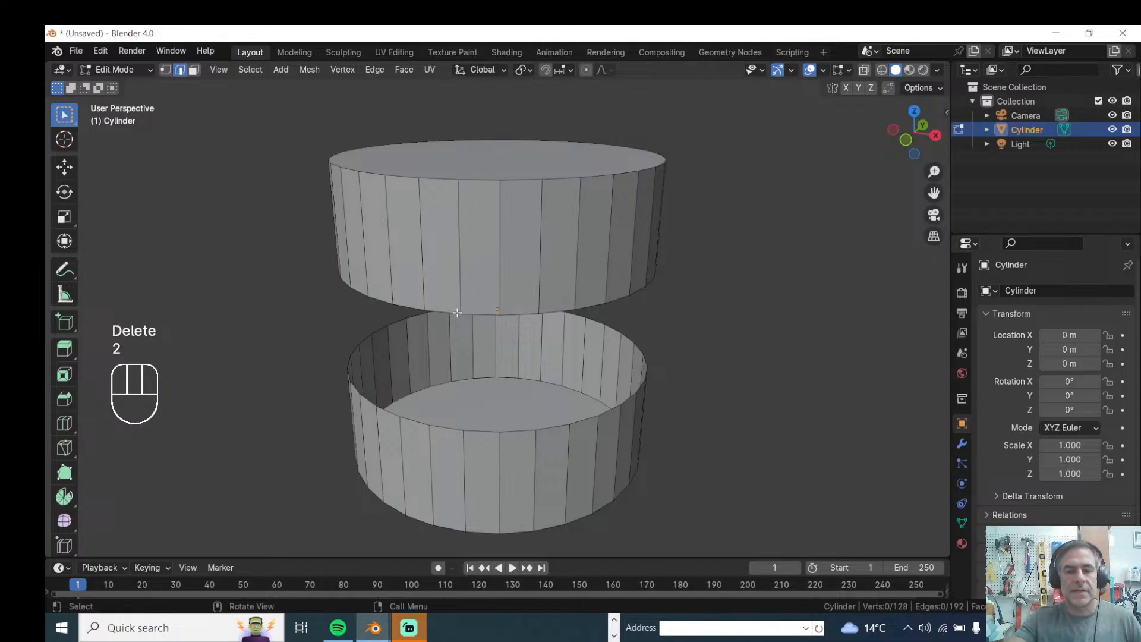
{"action": "key", "text": "alt"}
{"action": "left_click", "coordinate": [457, 312], "text": "alt"}
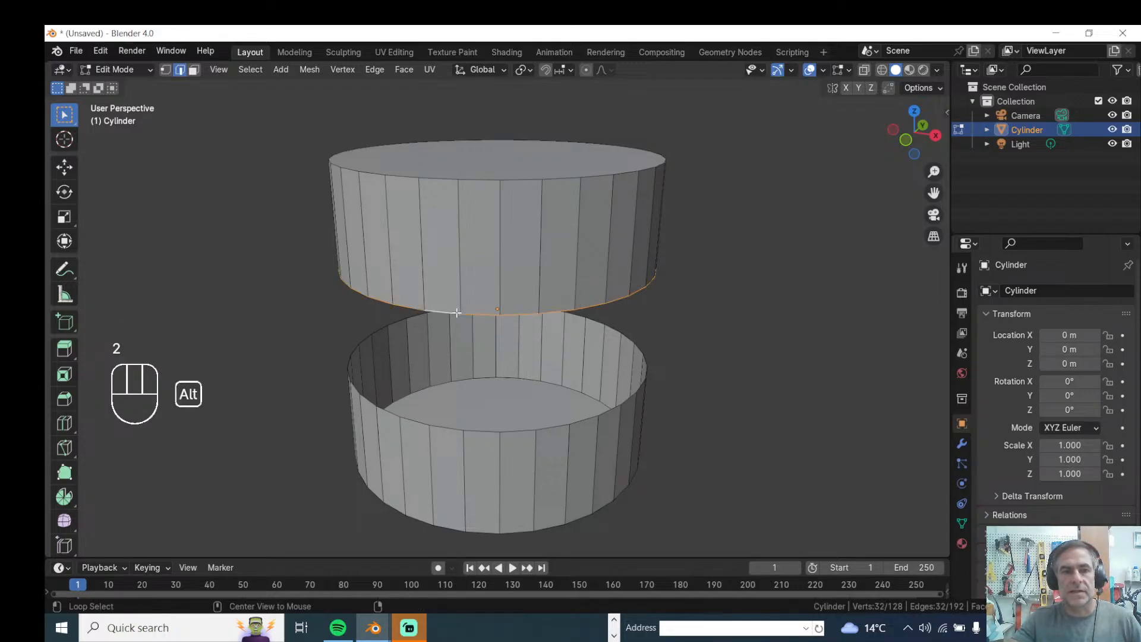
{"action": "left_click", "coordinate": [453, 429], "text": "alt+shift"}
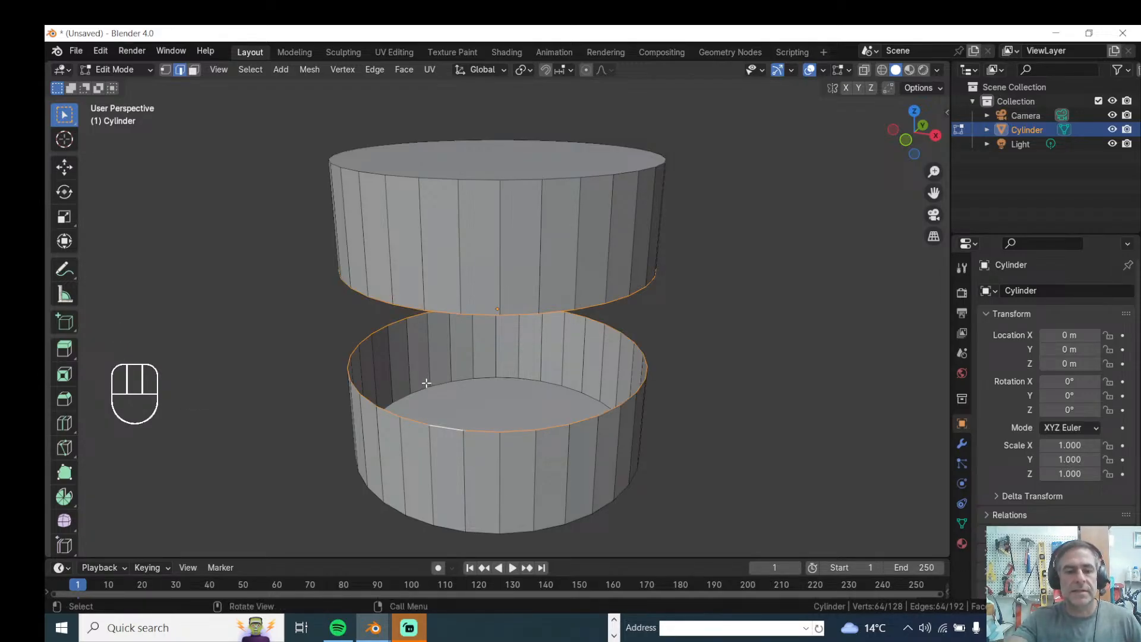
{"action": "key", "text": "f"}
{"action": "middle_click_drag", "start_coordinate": [426, 383], "coordinate": [473, 198]}
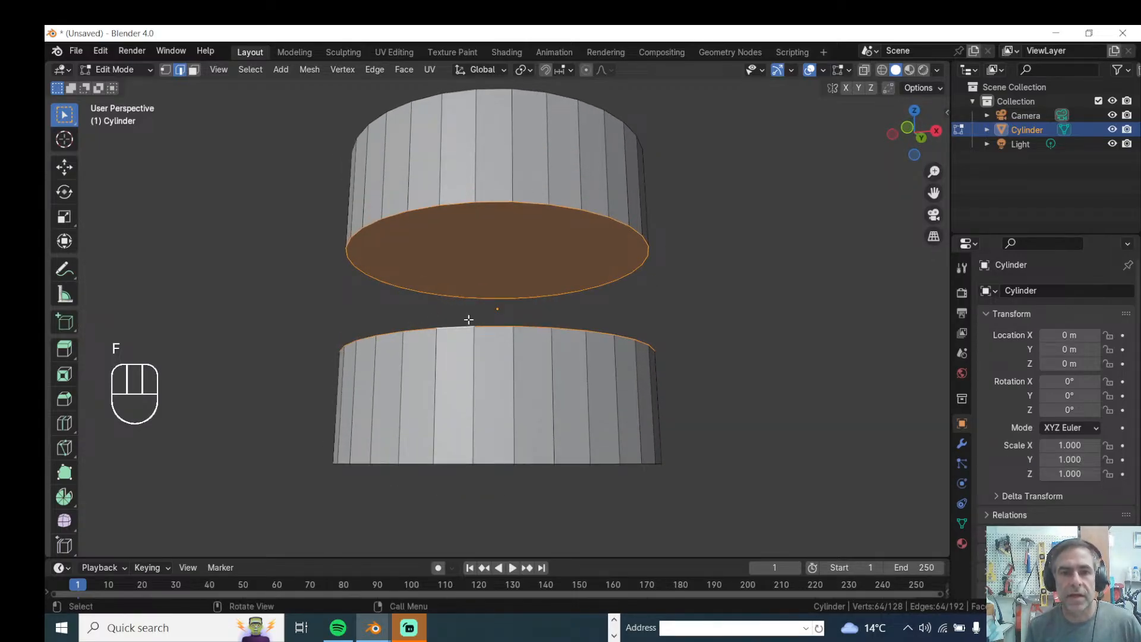
{"action": "middle_click_drag", "start_coordinate": [416, 250], "coordinate": [445, 335]}
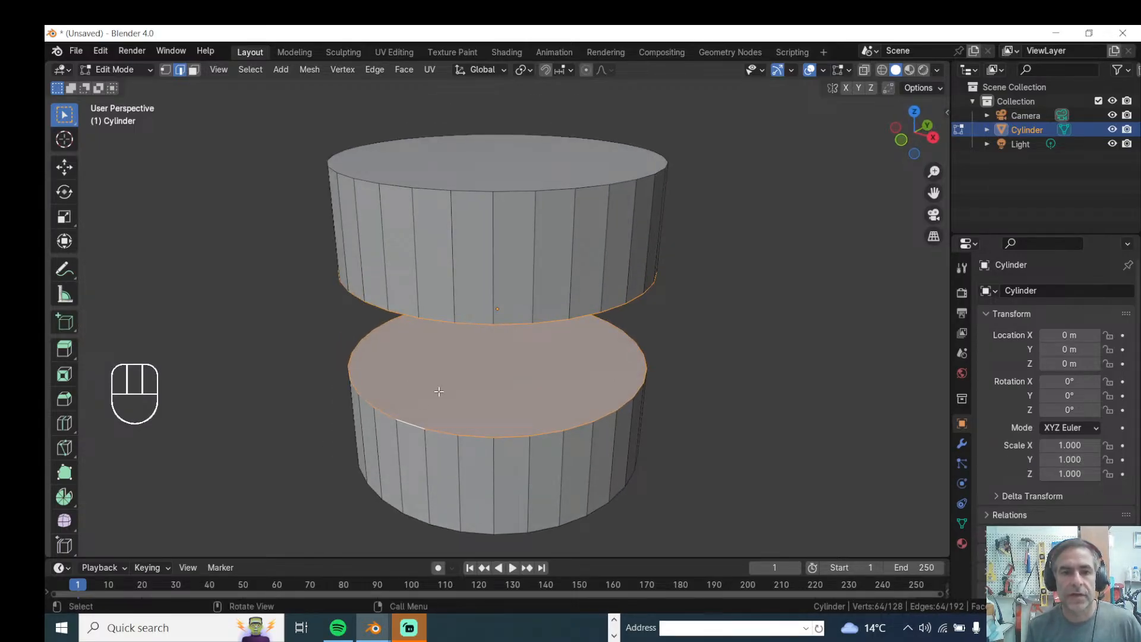
{"action": "middle_click_drag", "start_coordinate": [441, 392], "coordinate": [456, 328]}
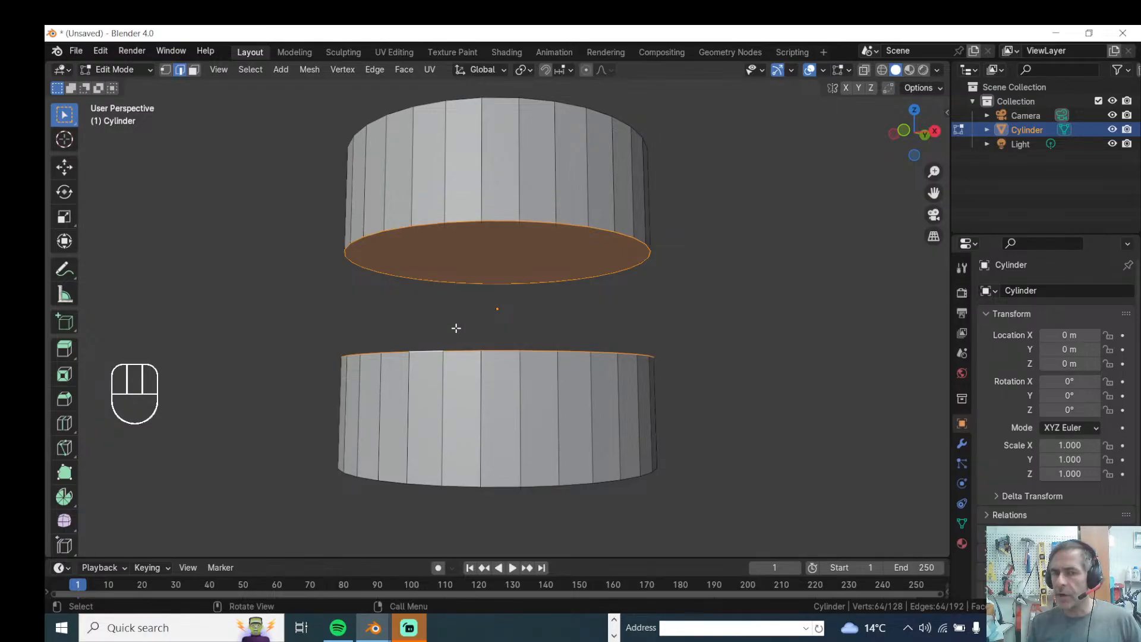
- Undo the cap faces, the boundary loop selections and the deletion of the middle band
{"action": "key", "text": "ctrl+z"}
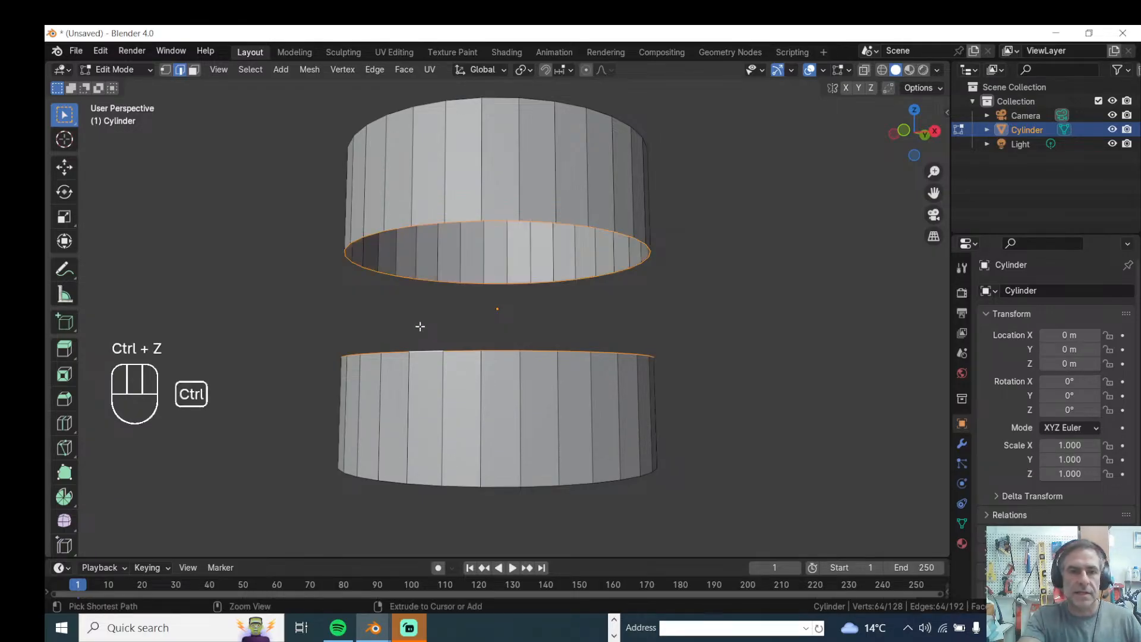
{"action": "mouse_move", "coordinate": [435, 316]}
{"action": "middle_mouse_down"}
{"action": "mouse_move", "coordinate": [437, 369]}
{"action": "mouse_move", "coordinate": [434, 334]}
{"action": "middle_mouse_up"}
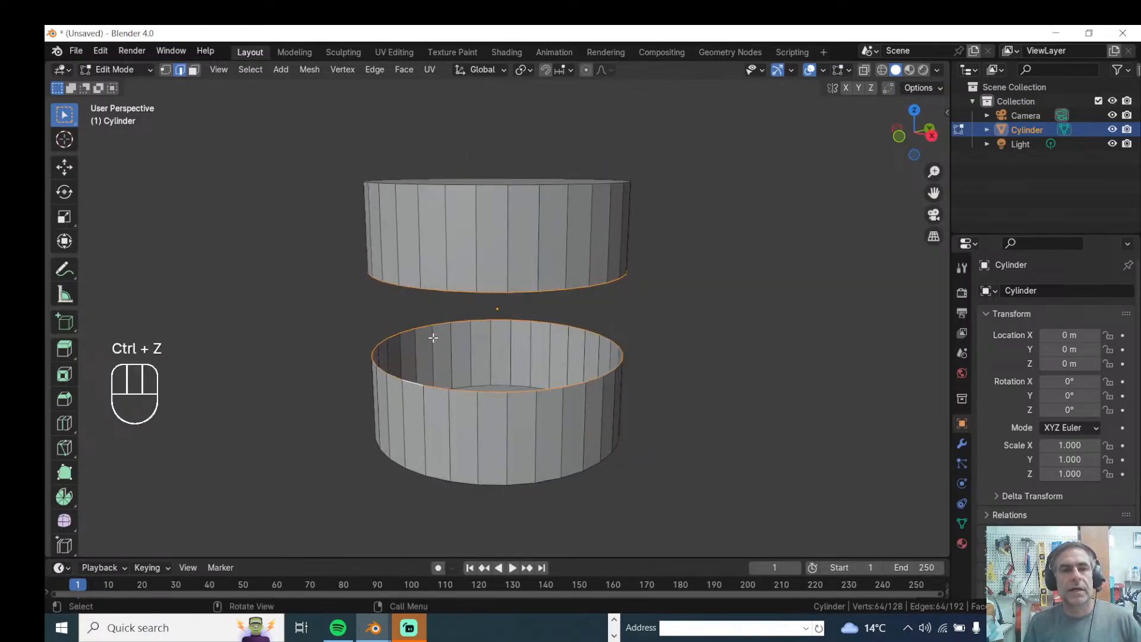
{"action": "scroll", "coordinate": [431, 315], "scroll_direction": "up", "scroll_amount": 2}
{"action": "key", "text": "ctrl+z"}
{"action": "key", "text": "ctrl+z"}
{"action": "key", "text": "ctrl+z"}
{"action": "key", "text": "ctrl+z"}
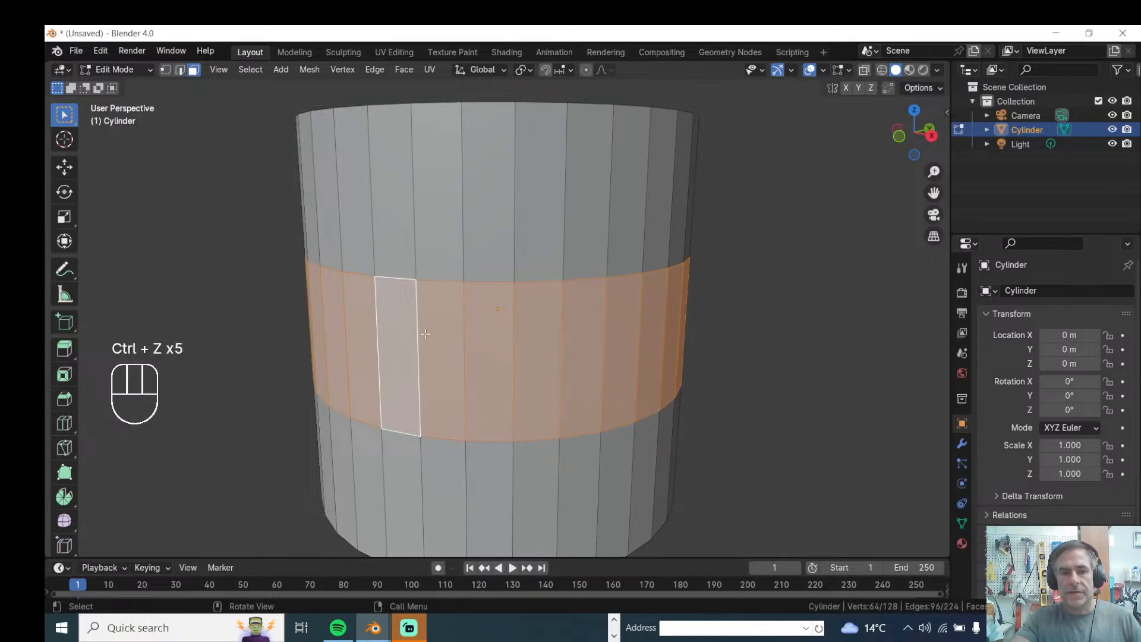
- Delete the selected middle band from the cylinder using the Faces option
{"action": "key", "text": "Delete"}
{"action": "left_click", "coordinate": [426, 333]}
{"action": "middle_click_drag", "start_coordinate": [431, 334], "coordinate": [413, 298]}
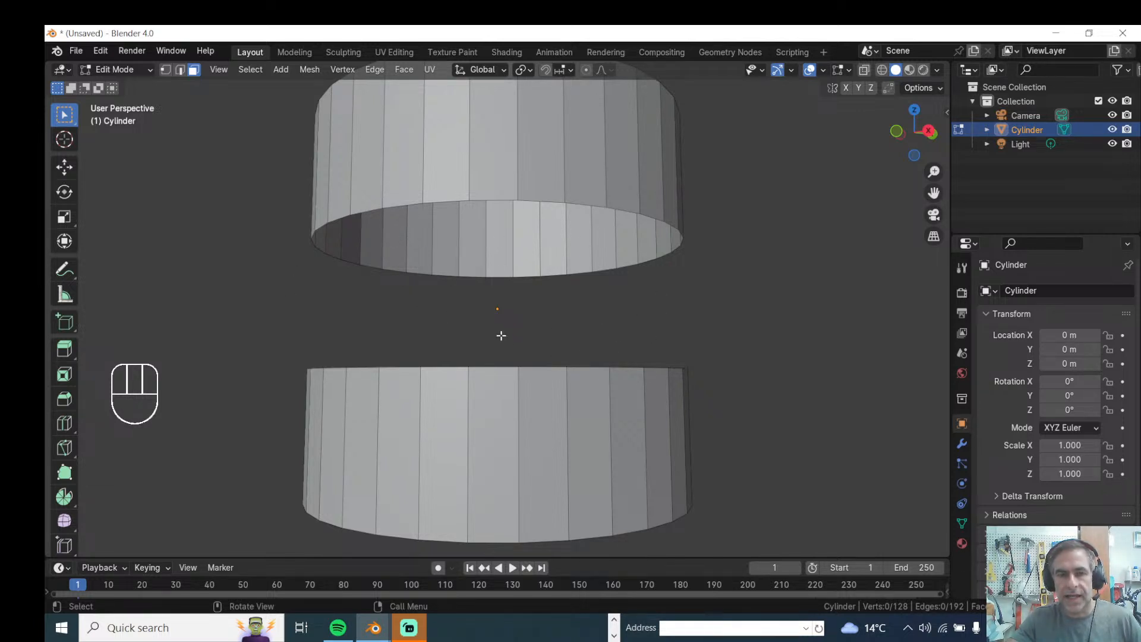
- Select the facing open edge loops of the upper and lower sections and join them with Bridge Edge Loops
{"action": "key", "text": "2"}
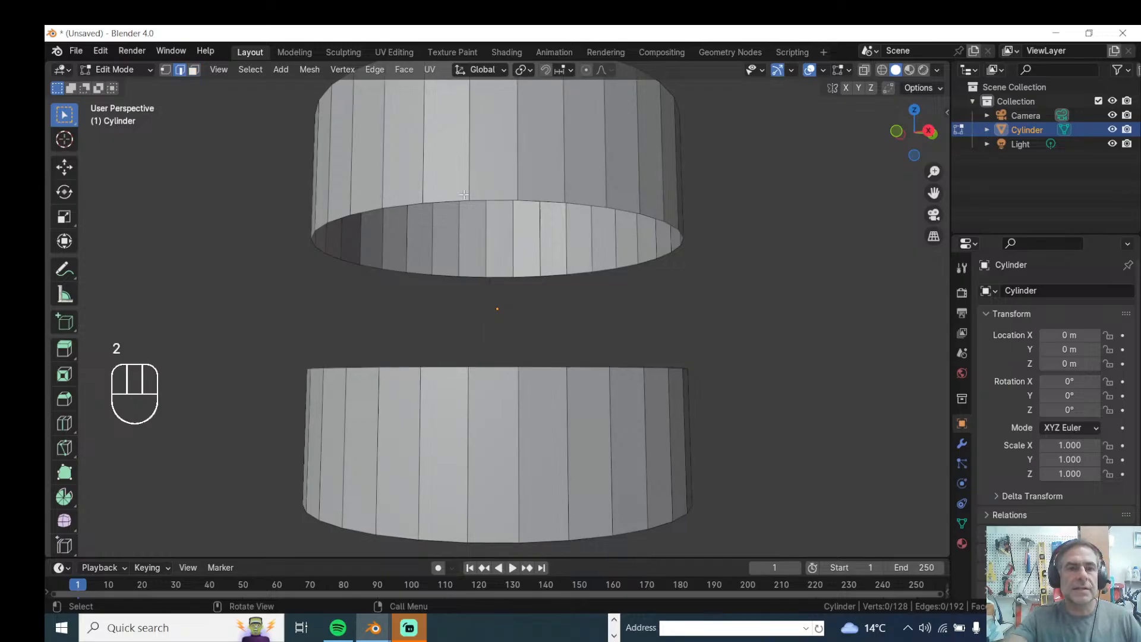
{"action": "left_click", "coordinate": [452, 200], "text": "alt"}
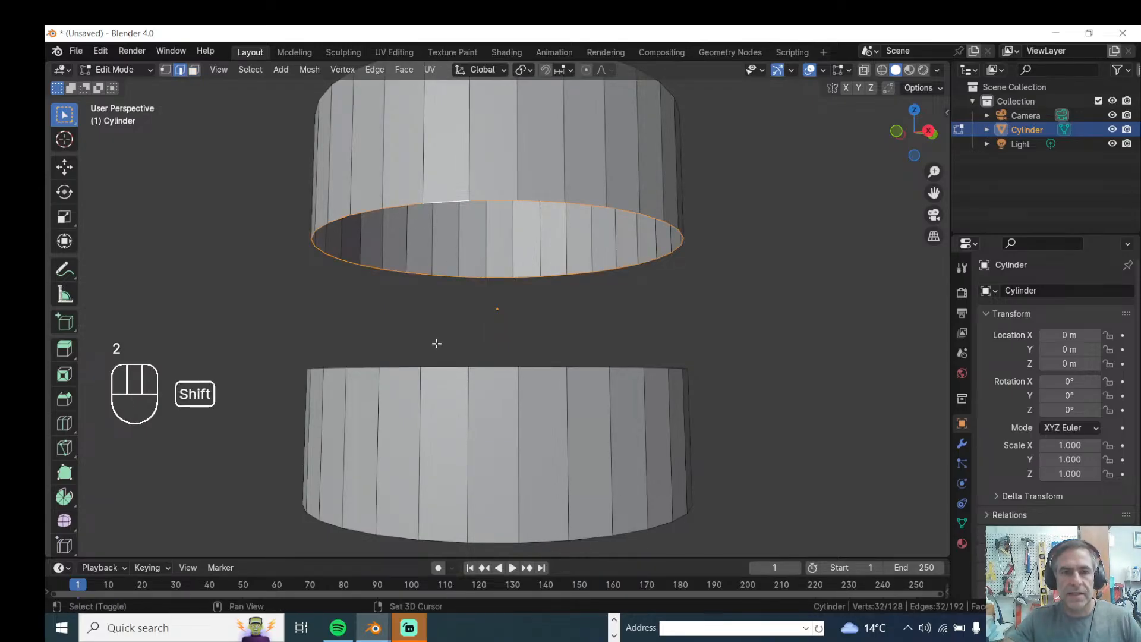
{"action": "left_click", "coordinate": [443, 367], "text": "alt+shift"}
{"action": "middle_click_drag", "start_coordinate": [437, 358], "coordinate": [426, 385]}
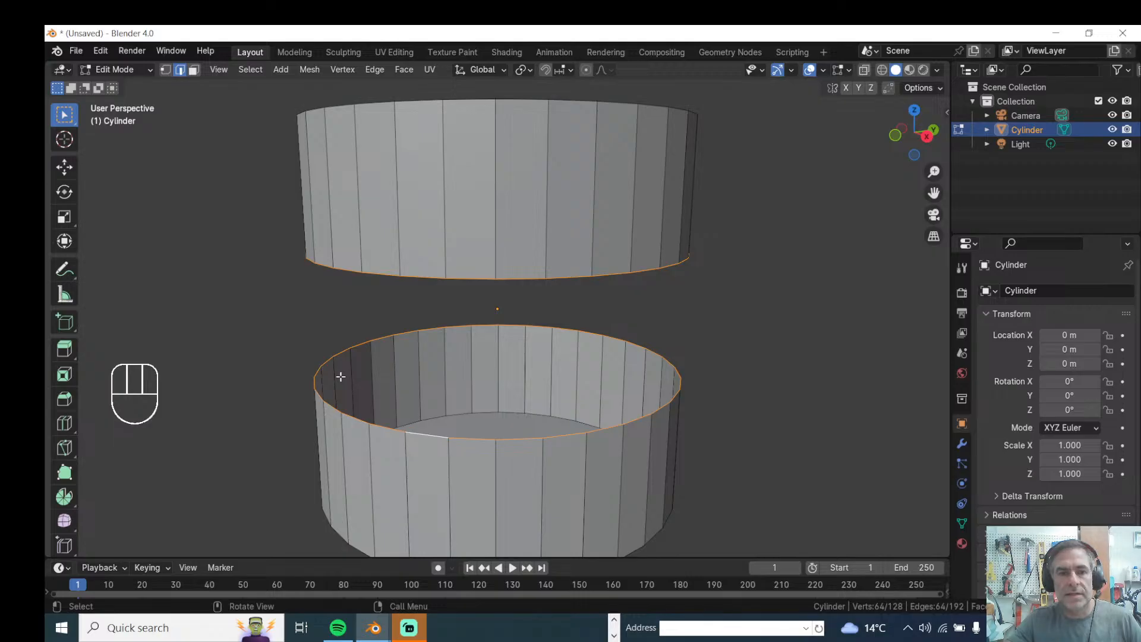
{"action": "middle_click_drag", "start_coordinate": [240, 356], "coordinate": [451, 216]}
{"action": "middle_click_drag", "start_coordinate": [255, 247], "coordinate": [250, 314]}
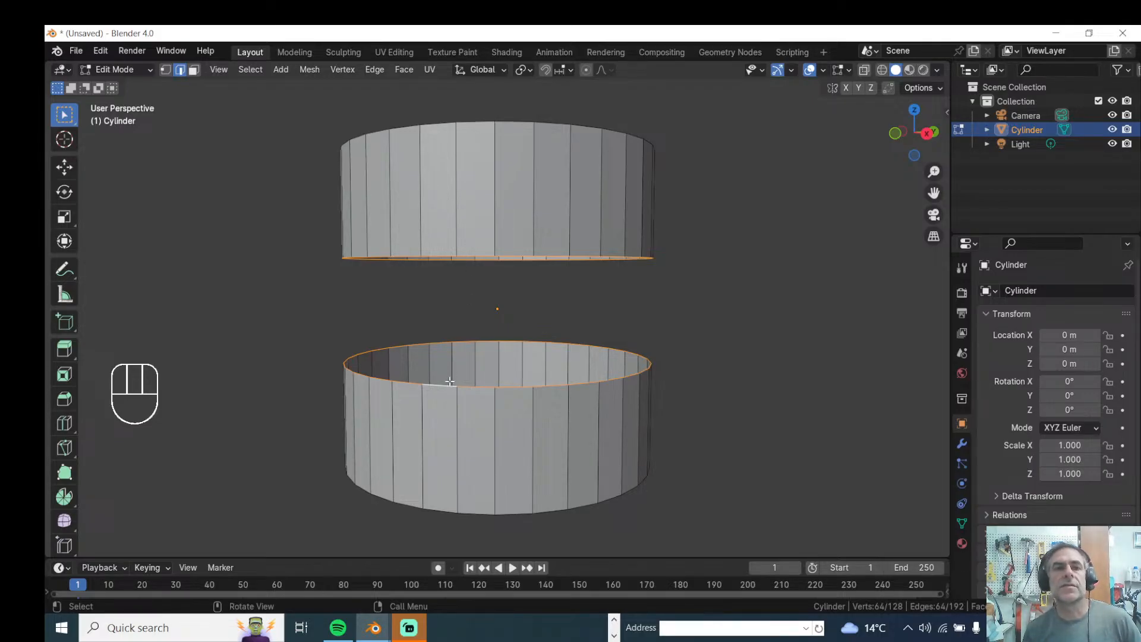
{"action": "left_click", "coordinate": [372, 75]}
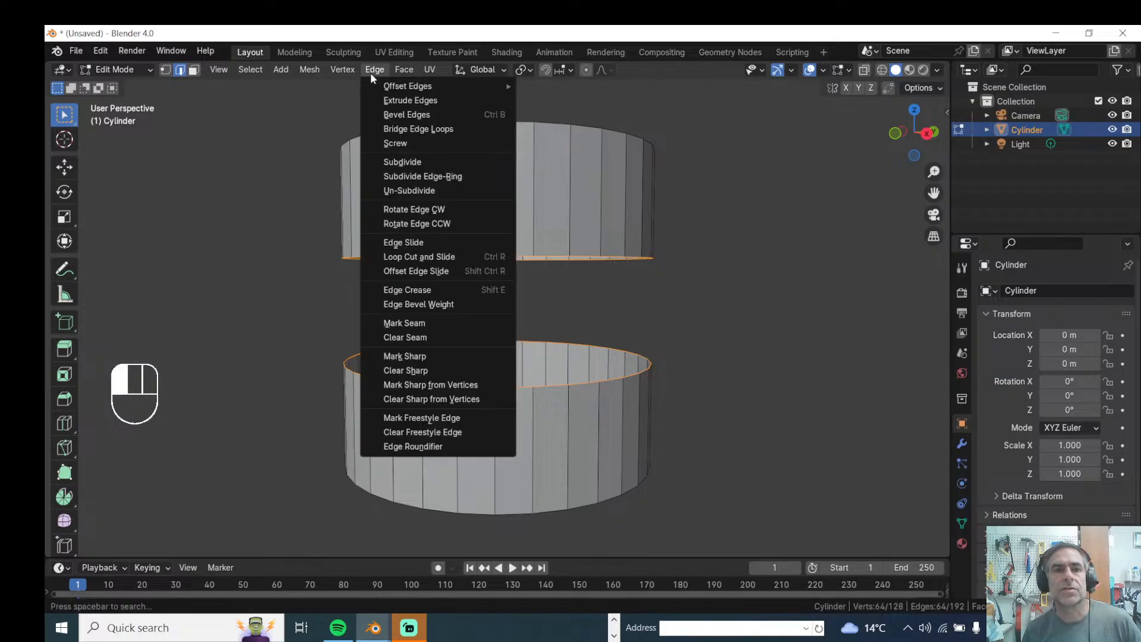
{"action": "left_click", "coordinate": [381, 130]}
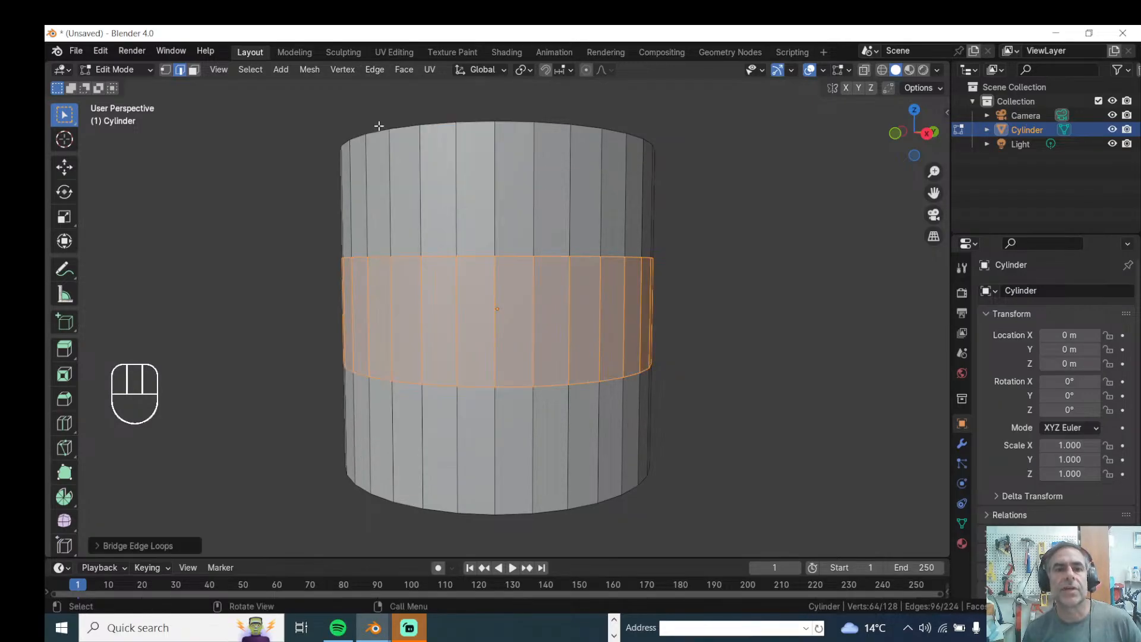
- Undo the bridge between the upper and lower sections
{"action": "left_click", "coordinate": [375, 70]}
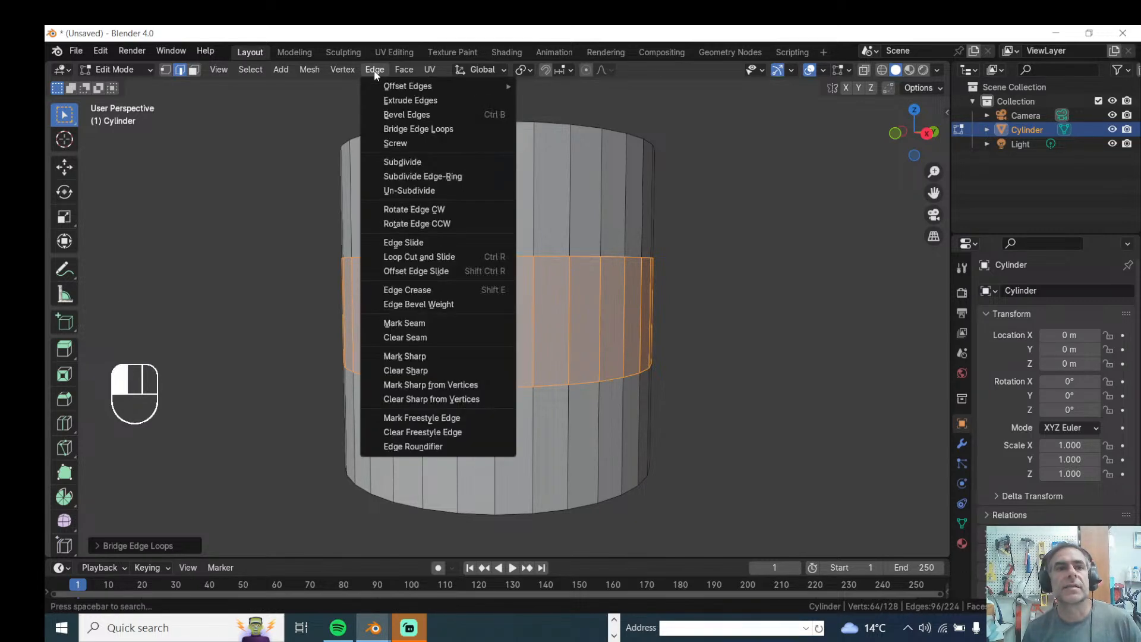
{"action": "left_click", "coordinate": [400, 130]}
{"action": "key", "text": "ctrl+z"}
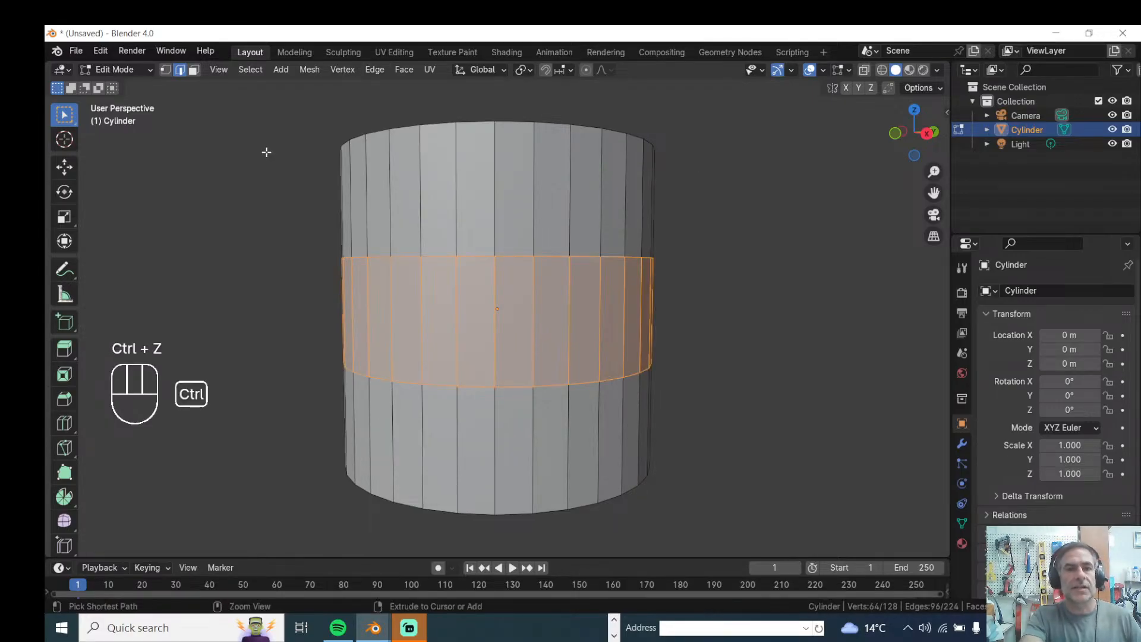
{"action": "key", "text": "ctrl+z"}
- Bridge the two selected edge loops across the gap again and deselect the new middle band
{"action": "mouse_move", "coordinate": [289, 214]}
{"action": "middle_mouse_down"}
{"action": "mouse_move", "coordinate": [280, 191]}
{"action": "mouse_move", "coordinate": [299, 193]}
{"action": "mouse_move", "coordinate": [293, 211]}
{"action": "middle_mouse_up"}
{"action": "left_click", "coordinate": [381, 72]}
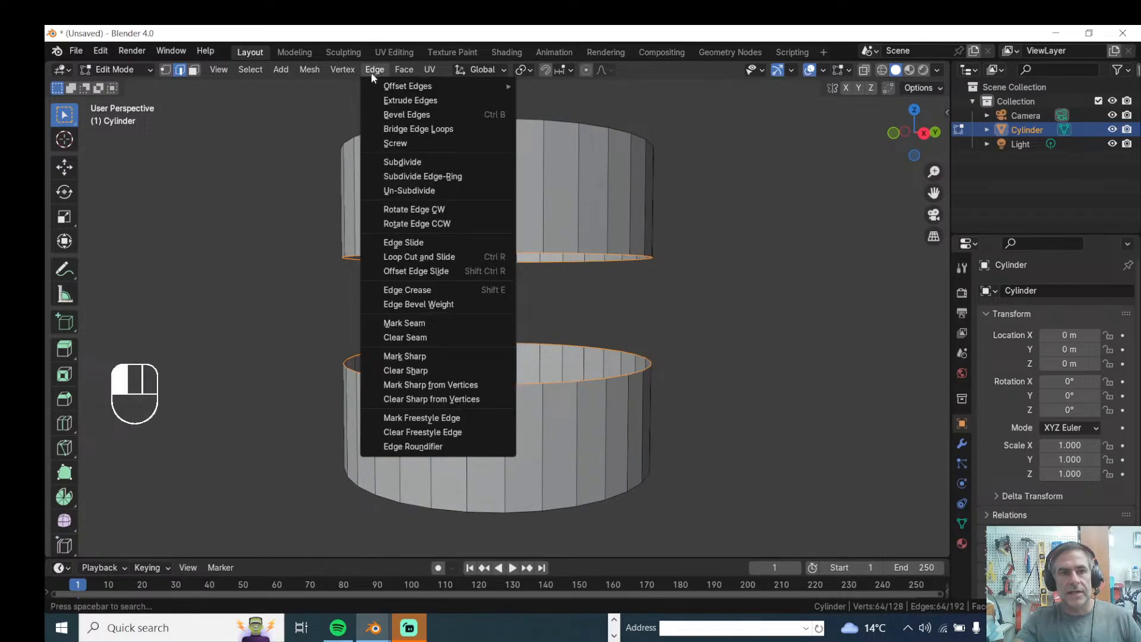
{"action": "left_click", "coordinate": [373, 126]}
{"action": "scroll", "coordinate": [395, 287], "scroll_direction": "up", "scroll_amount": 1}
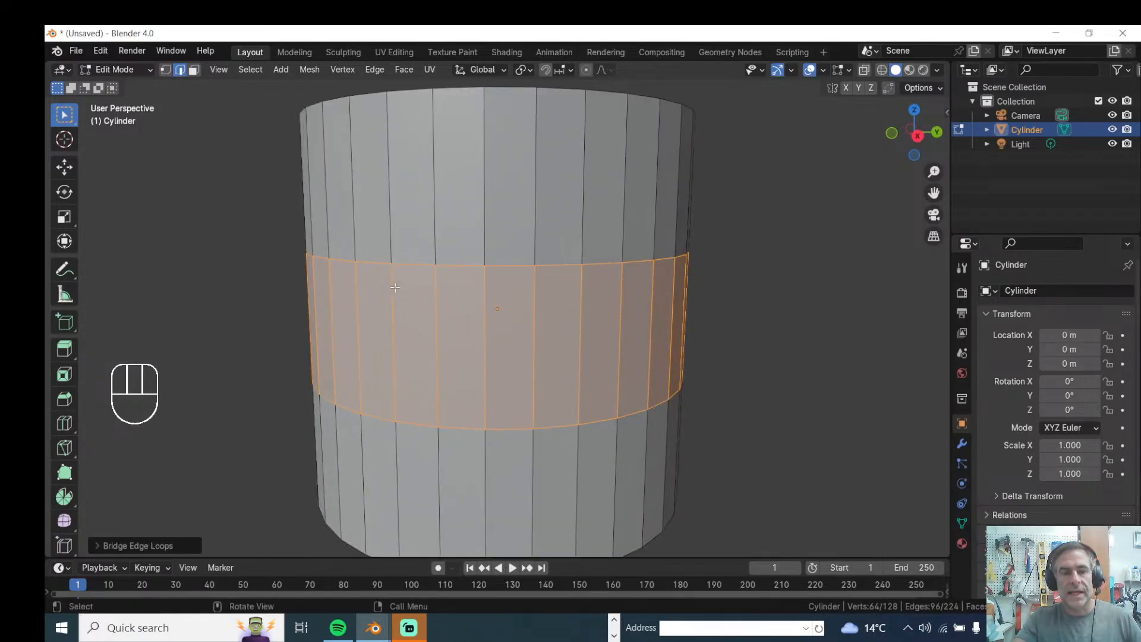
{"action": "left_click", "coordinate": [257, 306]}
{"action": "middle_click_drag", "start_coordinate": [238, 290], "coordinate": [238, 291]}
{"action": "middle_click_drag", "start_coordinate": [293, 257], "coordinate": [290, 273]}
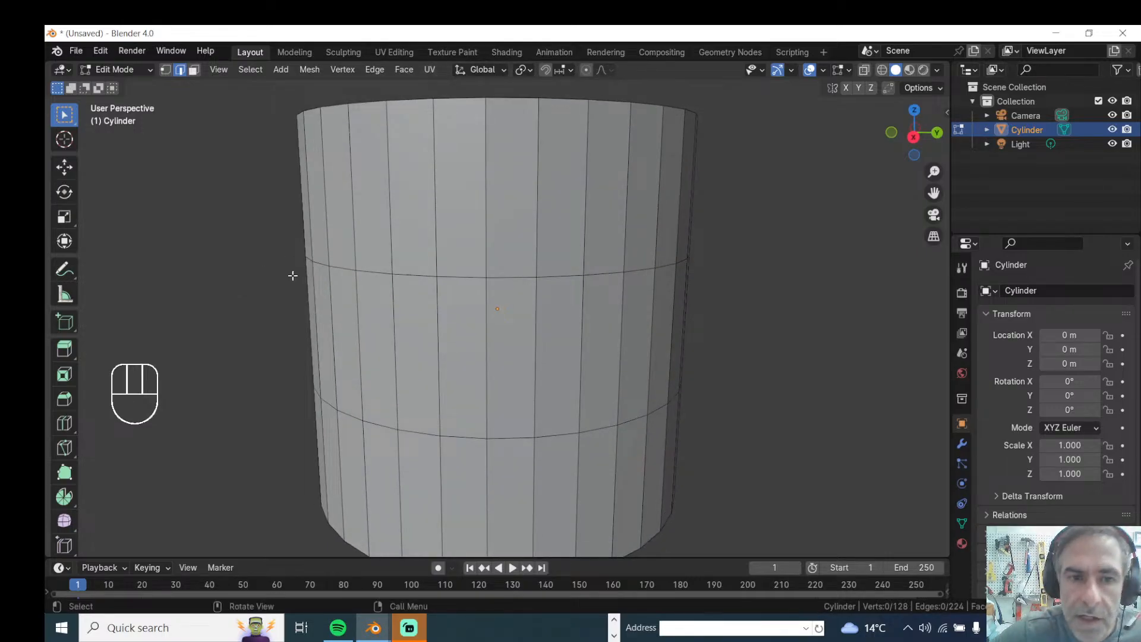
{"action": "middle_click_drag", "start_coordinate": [321, 265], "coordinate": [401, 208]}
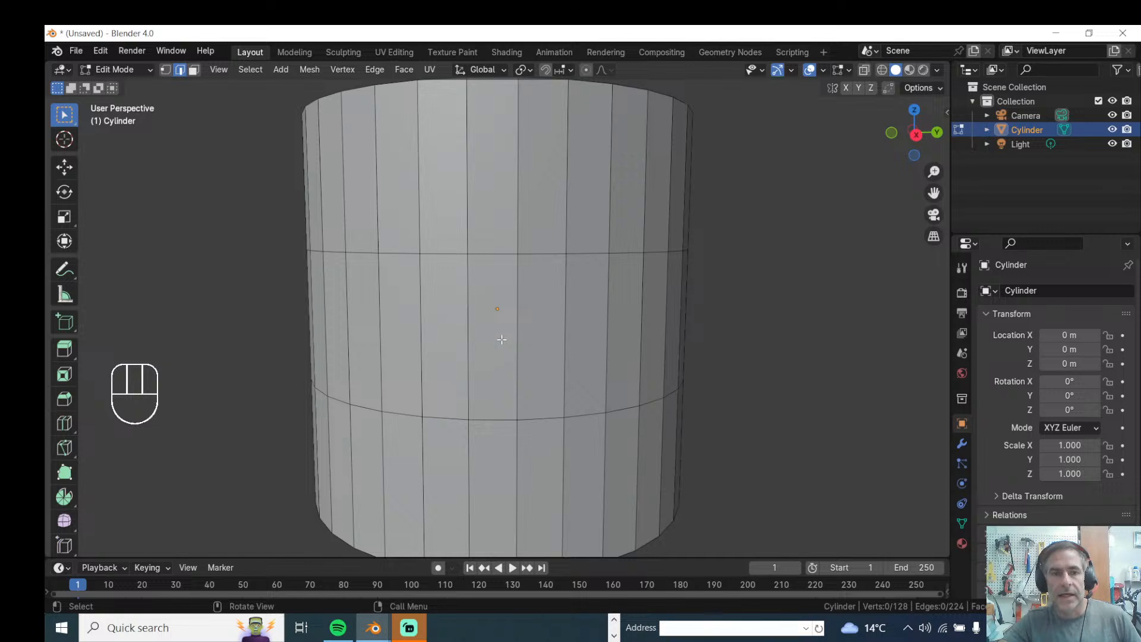
- Undo the repeated bridge and subdivide the open bottom edge loop of the upper section once
{"action": "key", "text": "ctrl+z"}
{"action": "key", "text": "ctrl+z"}
{"action": "middle_click_drag", "start_coordinate": [285, 245], "coordinate": [363, 184]}
{"action": "key", "text": "2"}
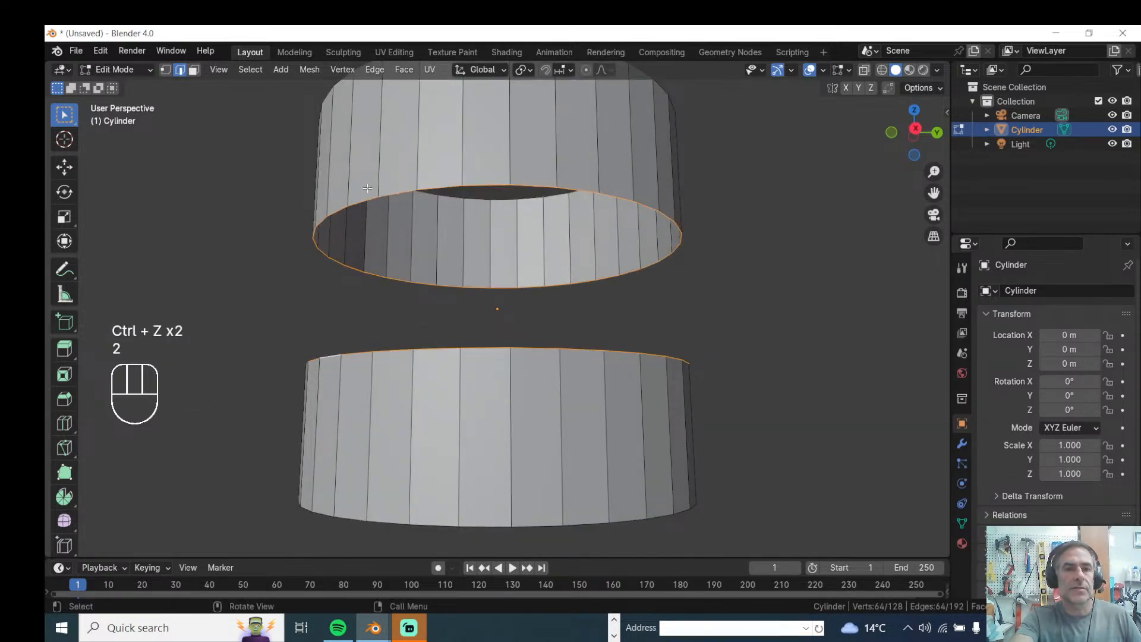
{"action": "left_click", "coordinate": [380, 193], "text": "alt"}
{"action": "right_click", "coordinate": [280, 191]}
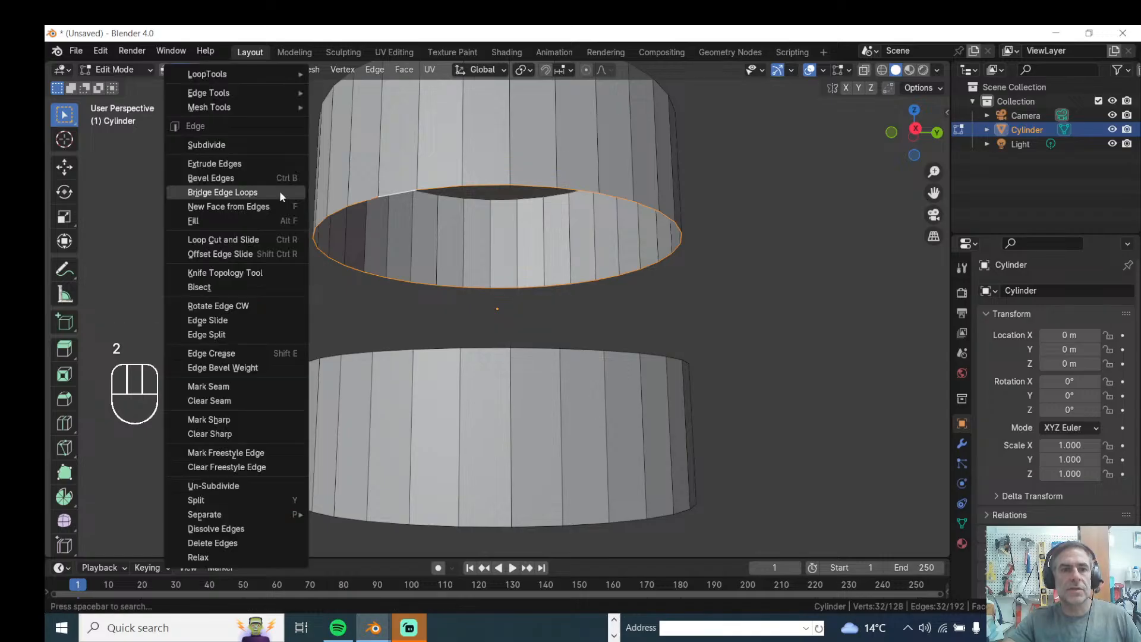
{"action": "left_click", "coordinate": [227, 144]}
{"action": "middle_click_drag", "start_coordinate": [321, 228], "coordinate": [292, 271]}
{"action": "key", "text": "1"}
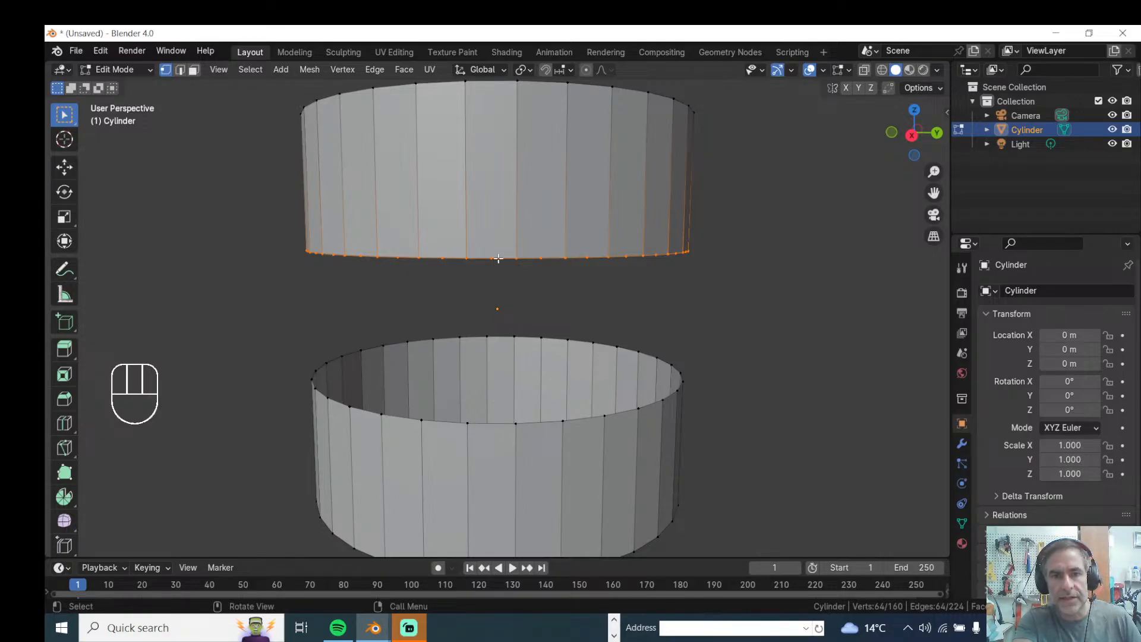
{"action": "key", "text": "1"}
- In edge select mode, select the subdivided upper boundary loop and the lower boundary loop, and bridge them with Bridge Edge Loops
{"action": "key", "text": "2"}
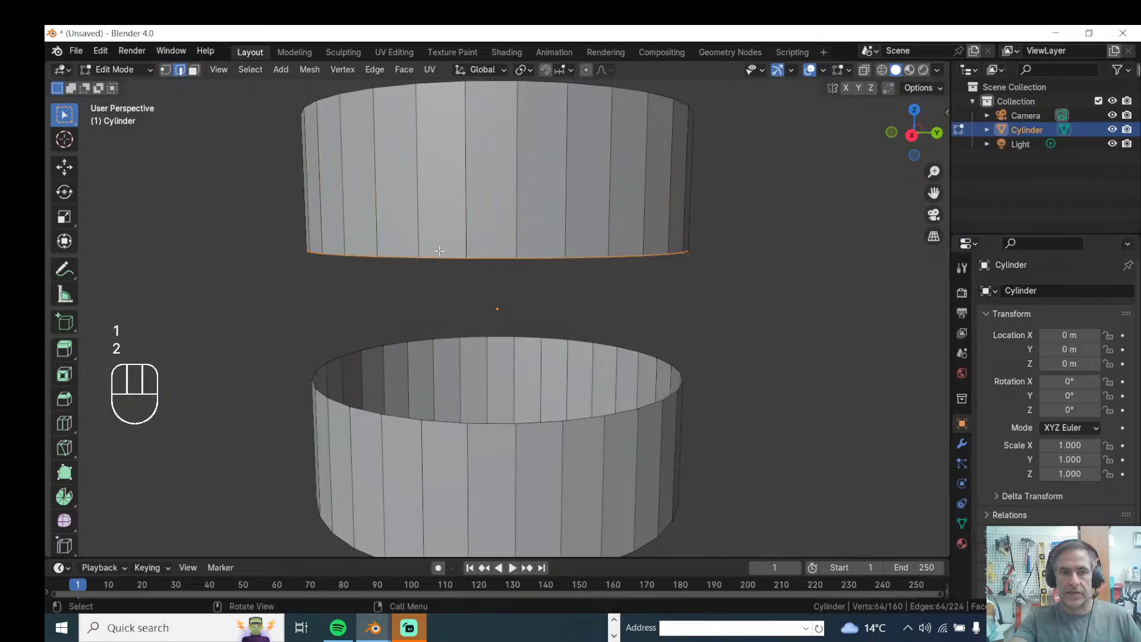
{"action": "left_click", "coordinate": [451, 257], "text": "alt"}
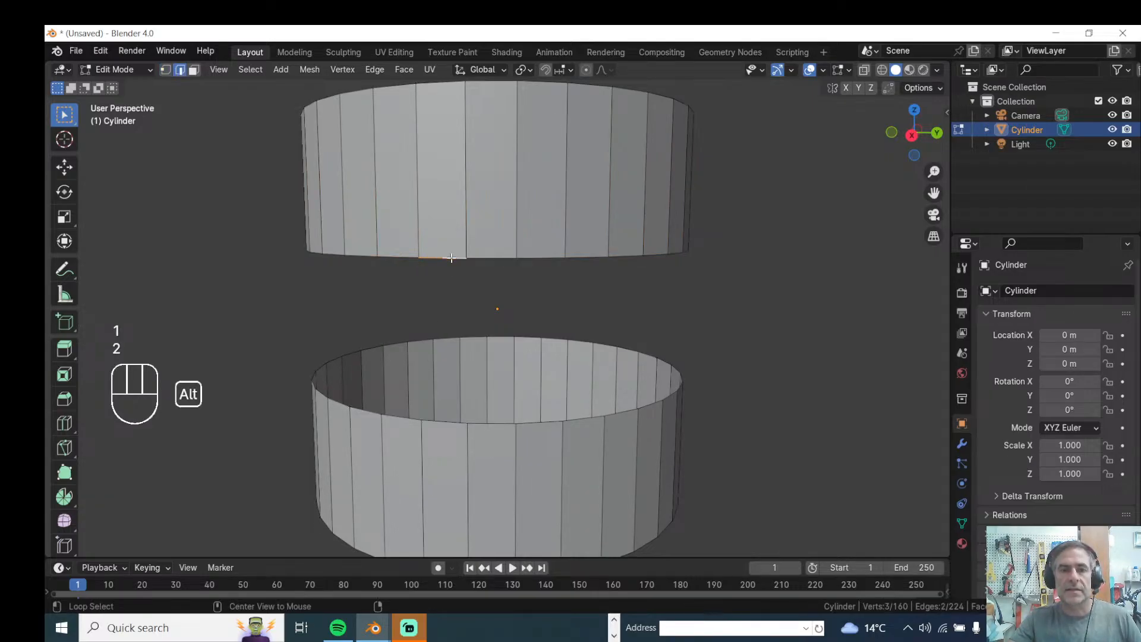
{"action": "left_click", "coordinate": [444, 259], "text": "alt"}
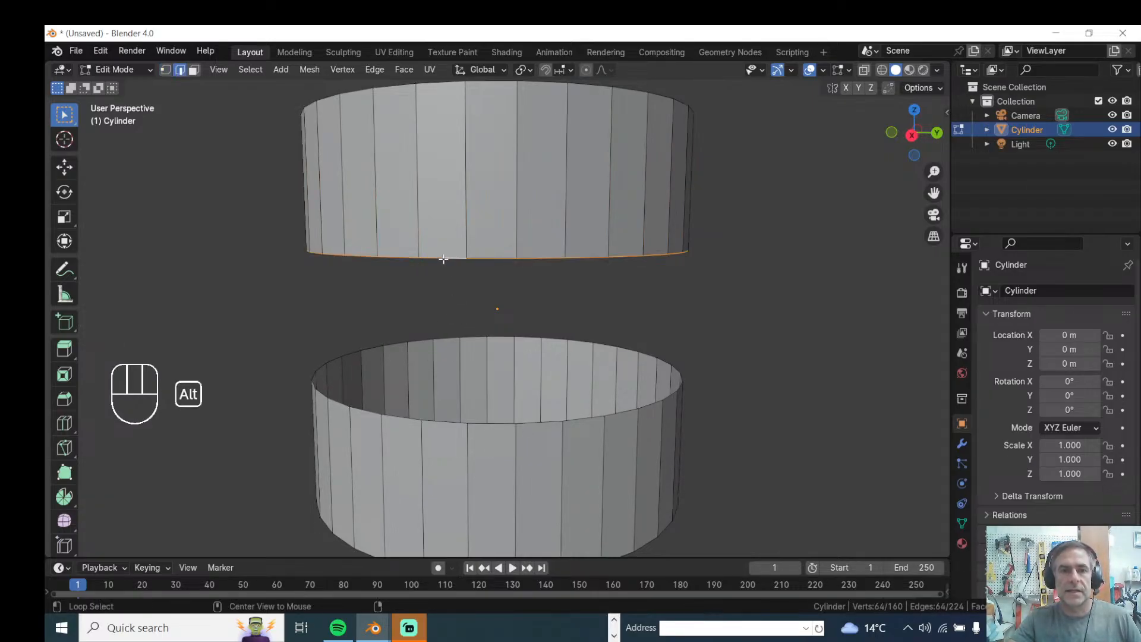
{"action": "left_click", "coordinate": [490, 424], "text": "alt+shift"}
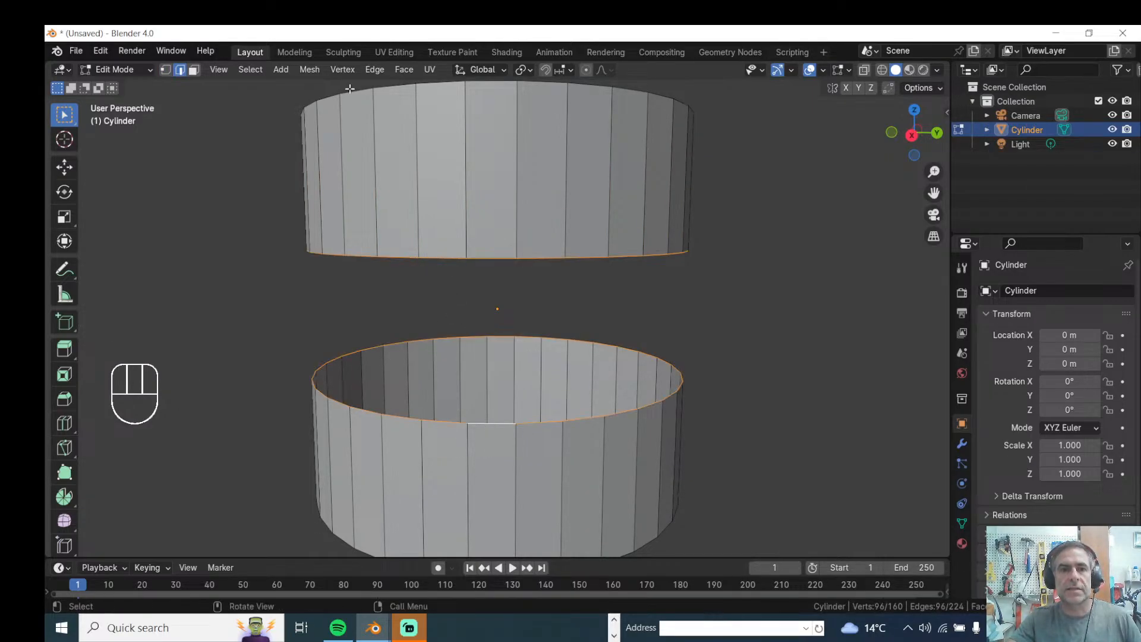
{"action": "left_click", "coordinate": [376, 70]}
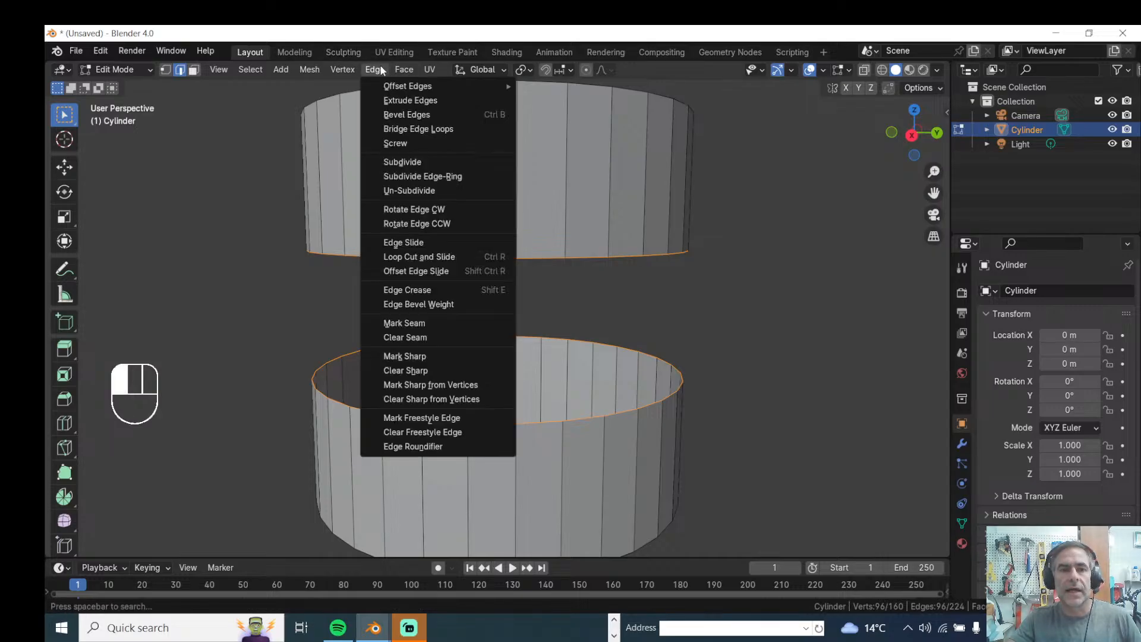
{"action": "left_click", "coordinate": [386, 129]}
{"action": "middle_click_drag", "start_coordinate": [404, 243], "coordinate": [414, 254]}
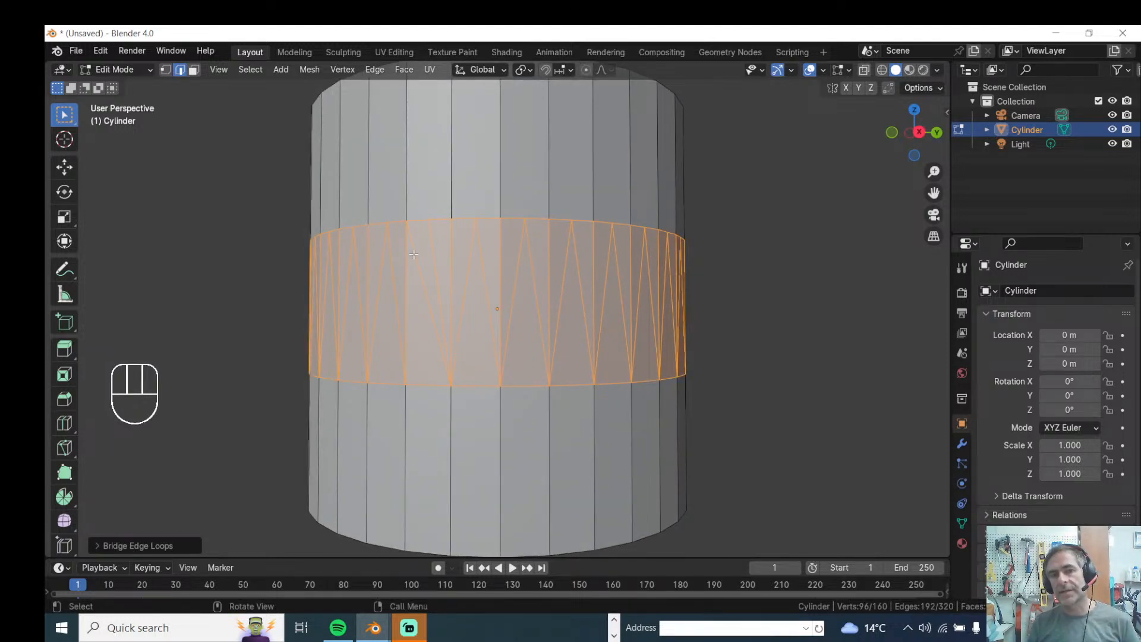
{"action": "middle_click_drag", "start_coordinate": [250, 278], "coordinate": [317, 272]}
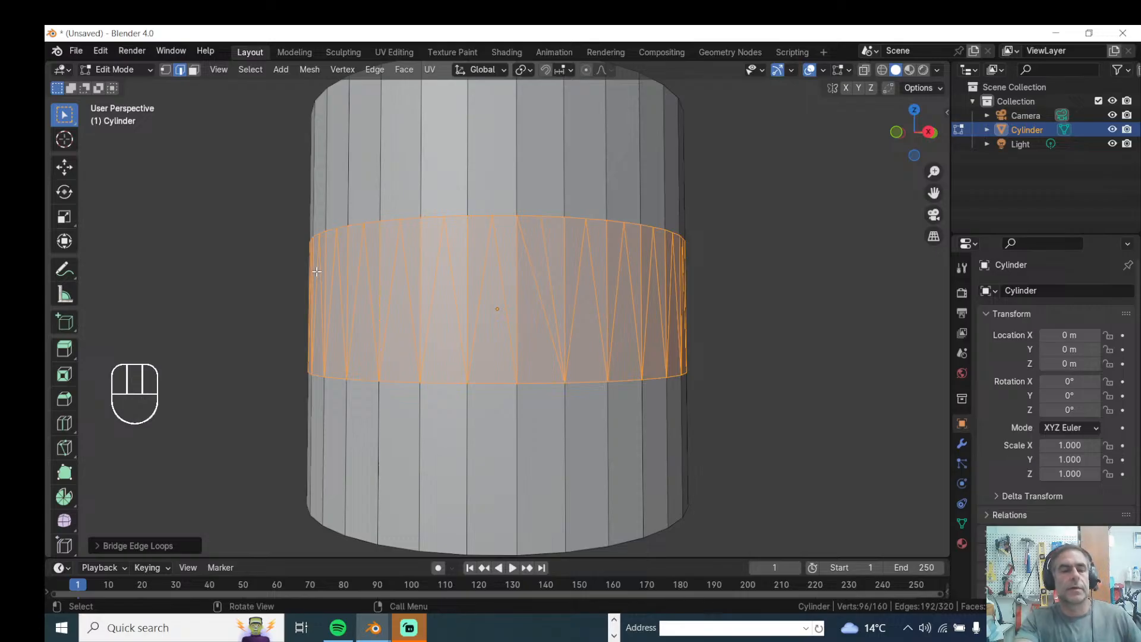
- Undo the bridge between the unequal edge loops and view the separated sections in Object Mode before returning to Edit Mode
{"action": "key", "text": "ctrl+z"}
{"action": "key", "text": "ctrl+z"}
{"action": "key", "text": "ctrl+z"}
{"action": "key", "text": "ctrl+z"}
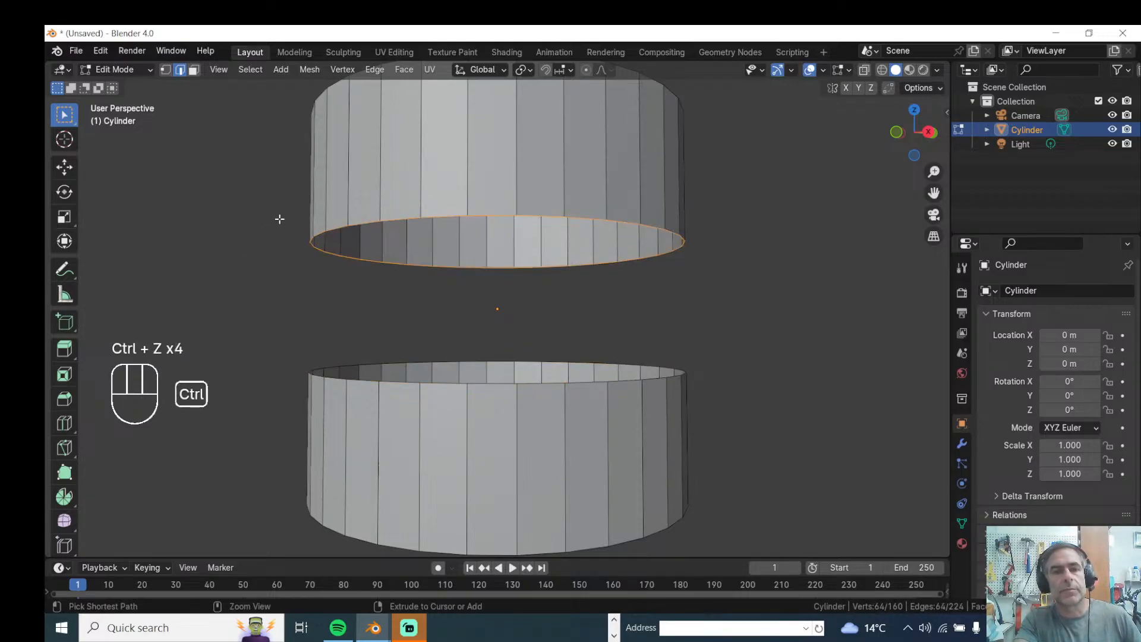
{"action": "key", "text": "Tab"}
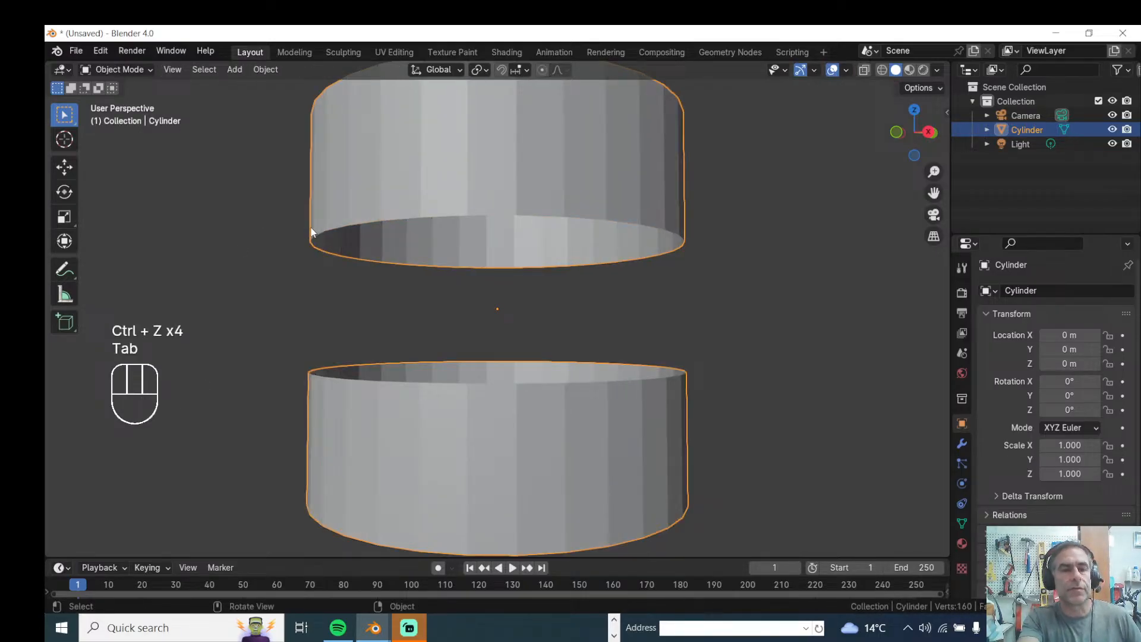
{"action": "key", "text": "Tab"}
{"action": "middle_click_drag", "start_coordinate": [370, 218], "coordinate": [282, 295]}
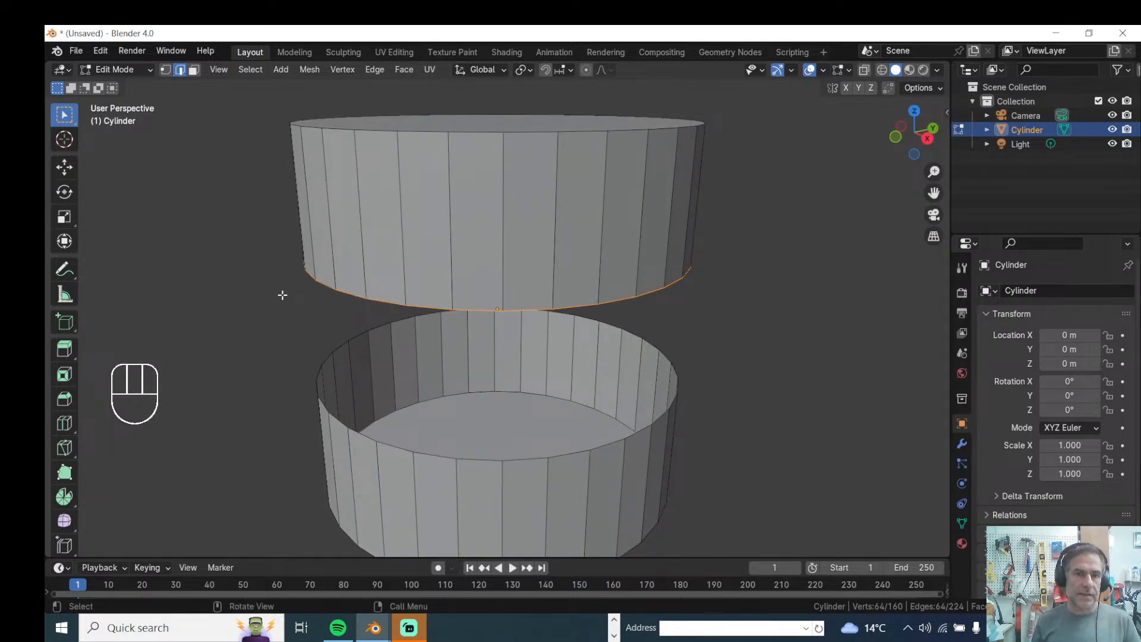
- Step back through the edit history to the closed cylinder with both horizontal edge loops and no holes in its wall
{"action": "key", "text": "ctrl+z"}
{"action": "key", "text": "ctrl+z"}
{"action": "key", "text": "ctrl+z"}
{"action": "key", "text": "ctrl+z"}
{"action": "key", "text": "ctrl+z"}
{"action": "key", "text": "ctrl+z"}
{"action": "key", "text": "ctrl+z"}
{"action": "key", "text": "ctrl+z"}
{"action": "key", "text": "ctrl+z"}
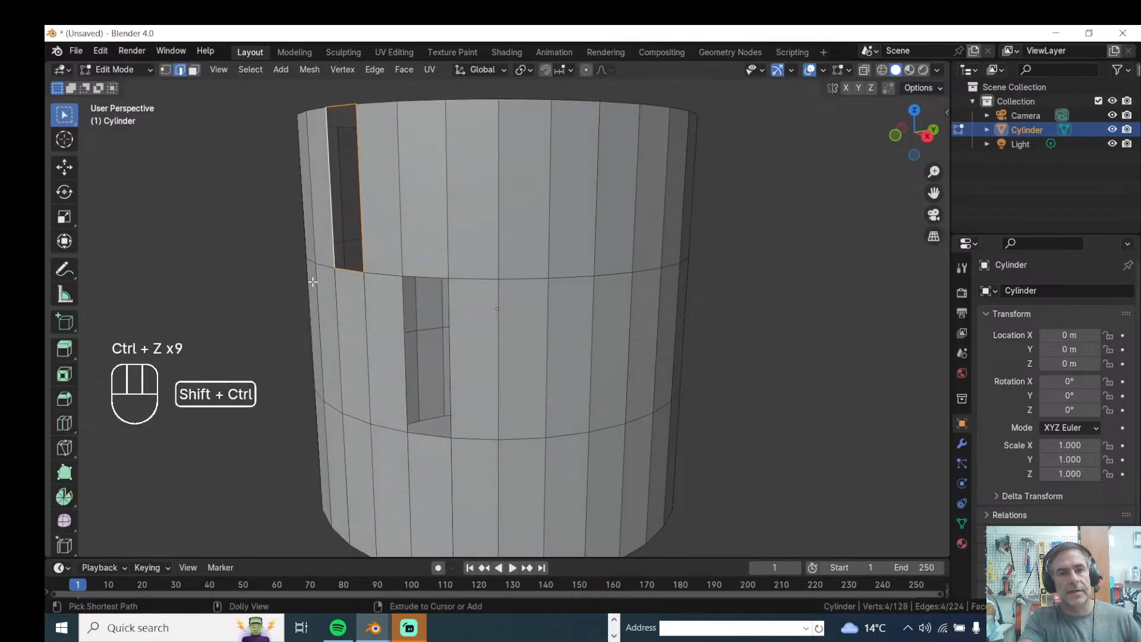
{"action": "key", "text": "ctrl+shift+z"}
{"action": "key", "text": "ctrl+shift+z"}
{"action": "key", "text": "ctrl+shift+z"}
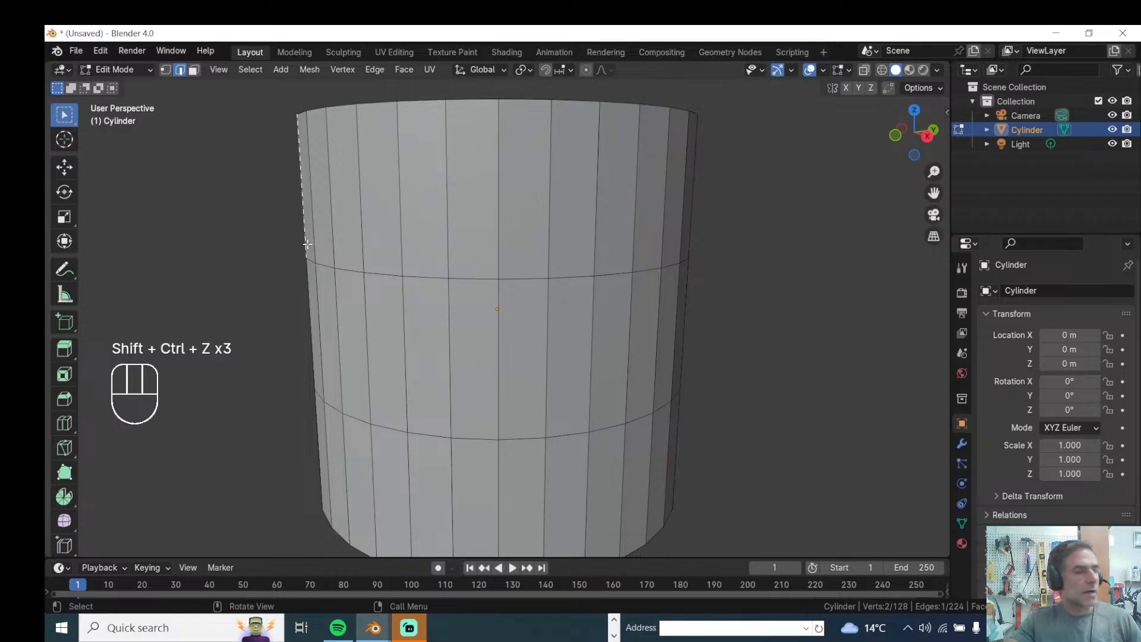
- In vertex select mode, select two neighbouring vertices on the upper horizontal edge loop and merge them at center
{"action": "middle_click_drag", "start_coordinate": [288, 236], "coordinate": [499, 215]}
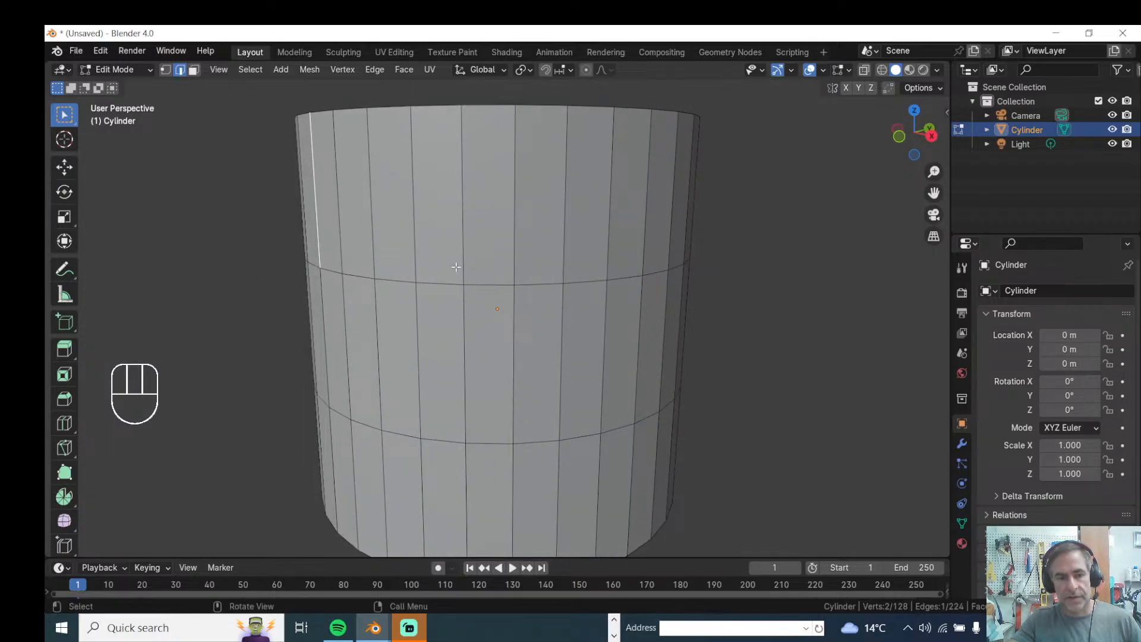
{"action": "key", "text": "1"}
{"action": "left_click", "coordinate": [463, 285]}
{"action": "left_click", "coordinate": [512, 283], "text": "shift"}
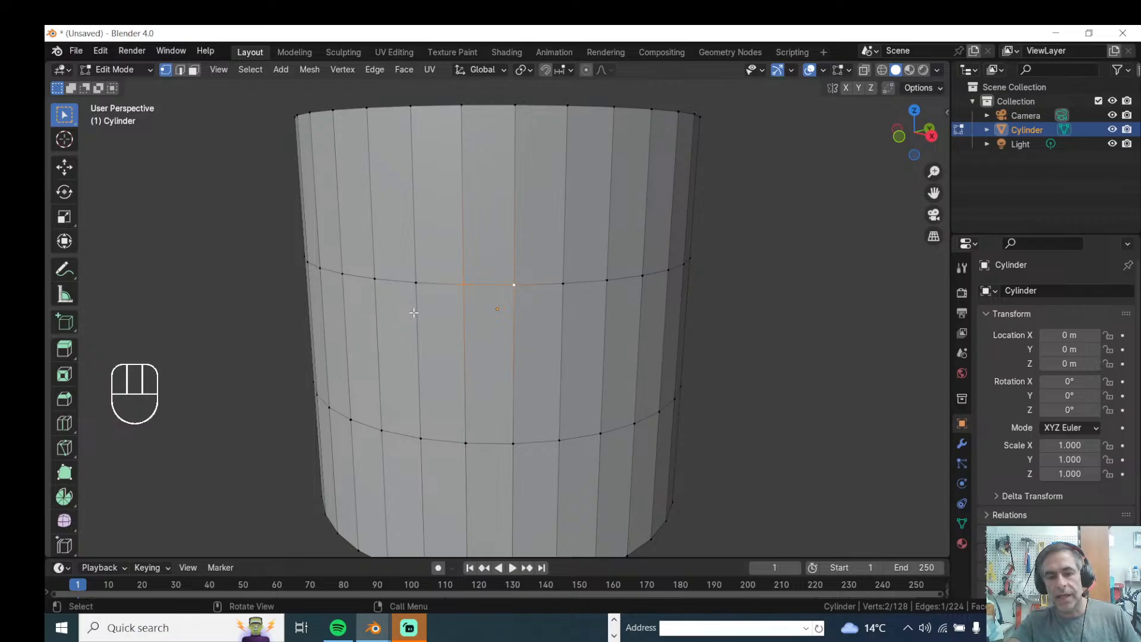
{"action": "key", "text": "m"}
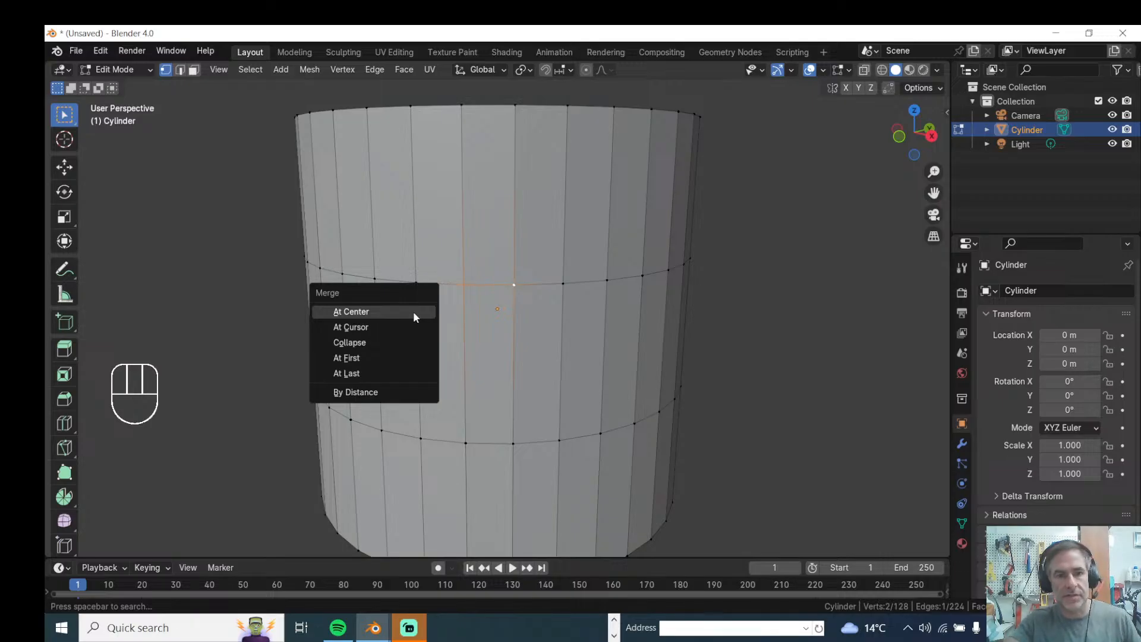
{"action": "left_click", "coordinate": [412, 313]}
{"action": "scroll", "coordinate": [413, 312], "scroll_direction": "up", "scroll_amount": 2}
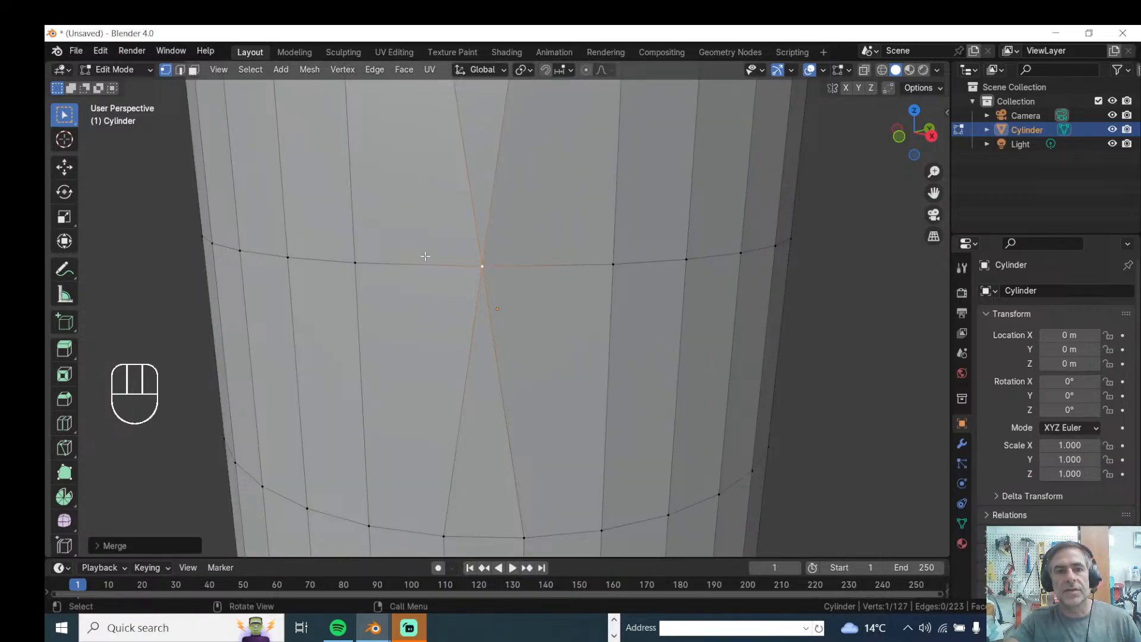
- Undo and redo the center merge to compare both states, ending with the two vertices separate
{"action": "key", "text": "ctrl+z"}
{"action": "key", "text": "ctrl+shift+z"}
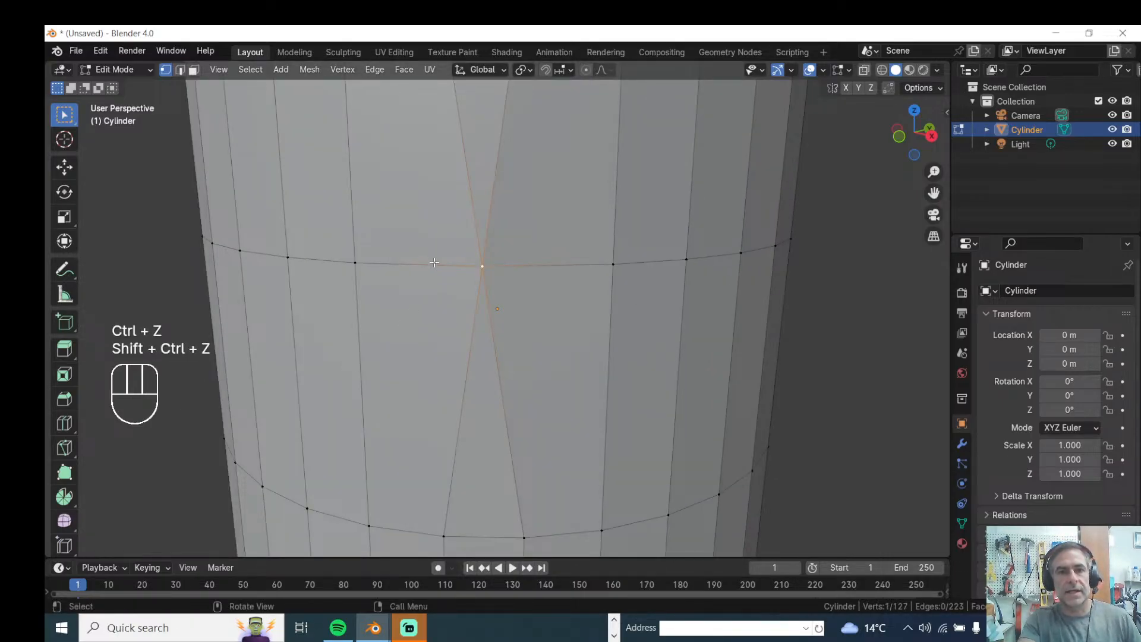
{"action": "key", "text": "ctrl+z"}
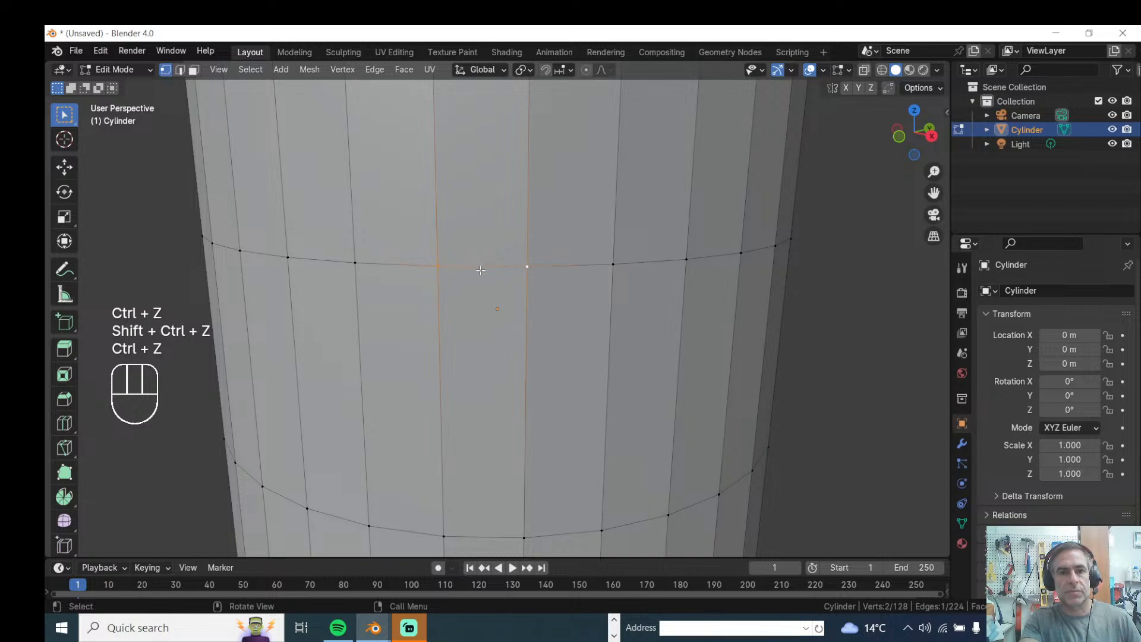
{"action": "key", "text": "ctrl+shift+z"}
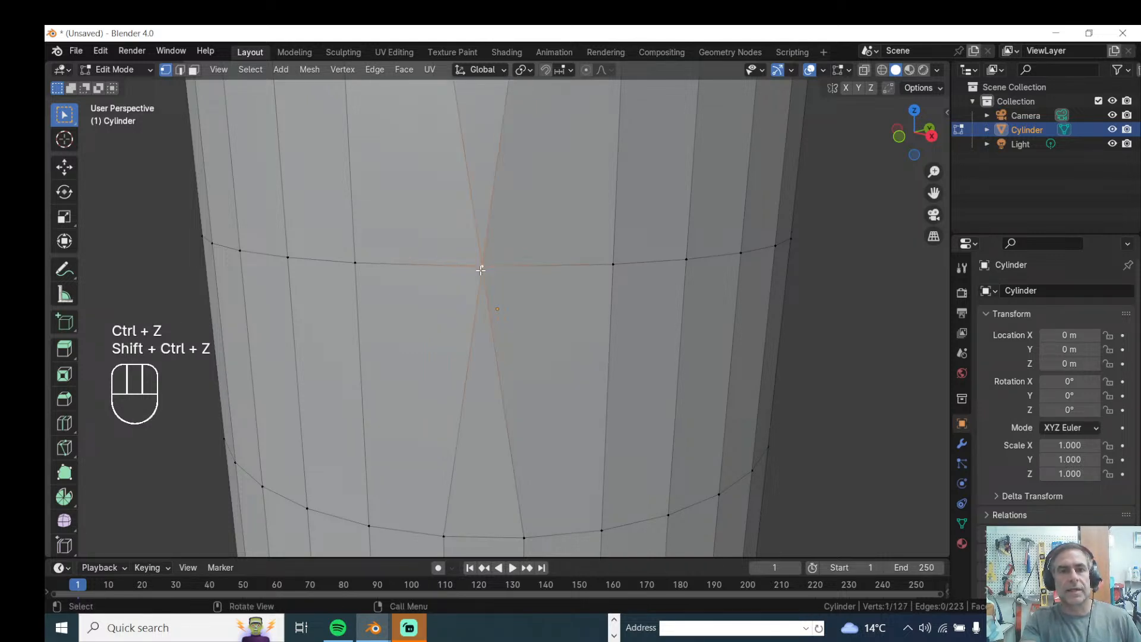
{"action": "scroll", "coordinate": [481, 268], "scroll_direction": "down", "scroll_amount": 2}
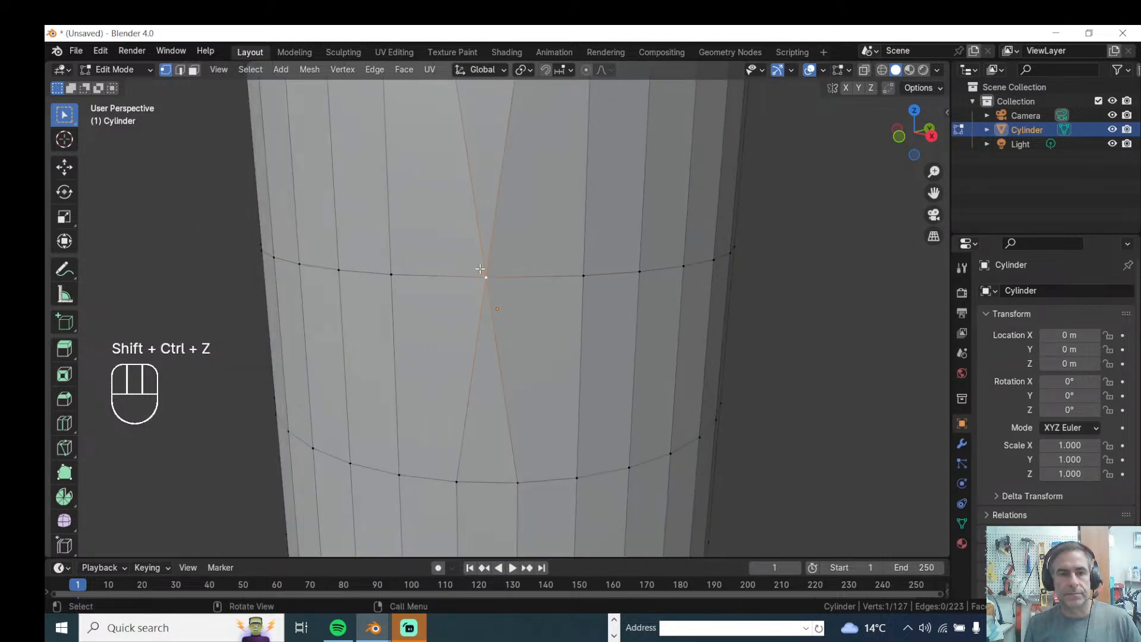
{"action": "key", "text": "ctrl+z"}
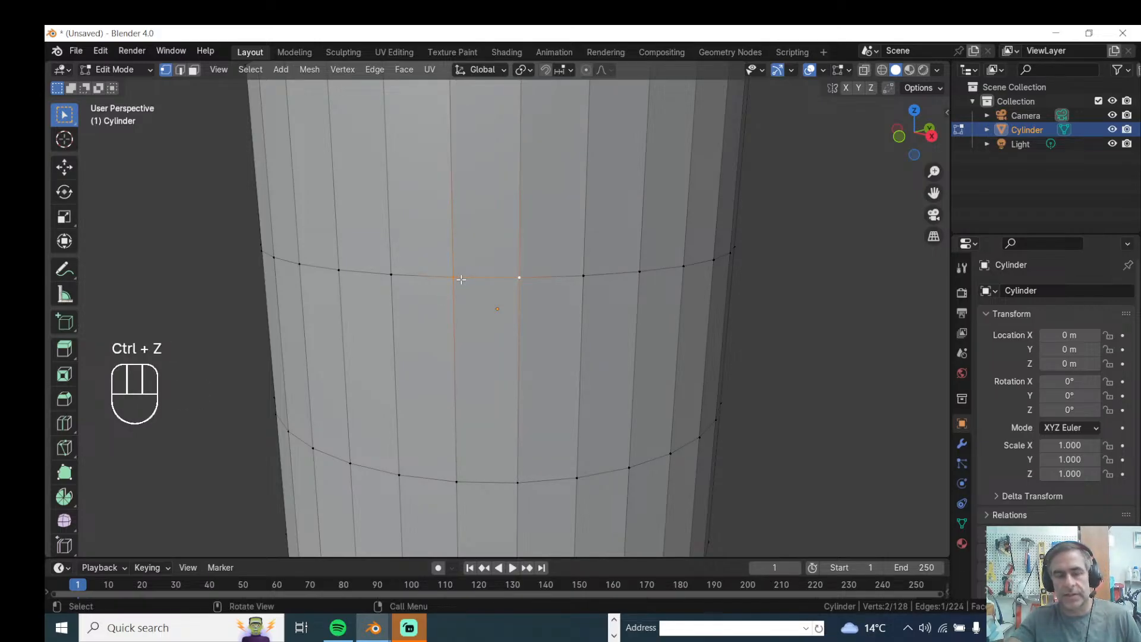
- Show the 3D cursor in the viewport overlays and merge the two selected vertices at the cursor
{"action": "key", "text": "m"}
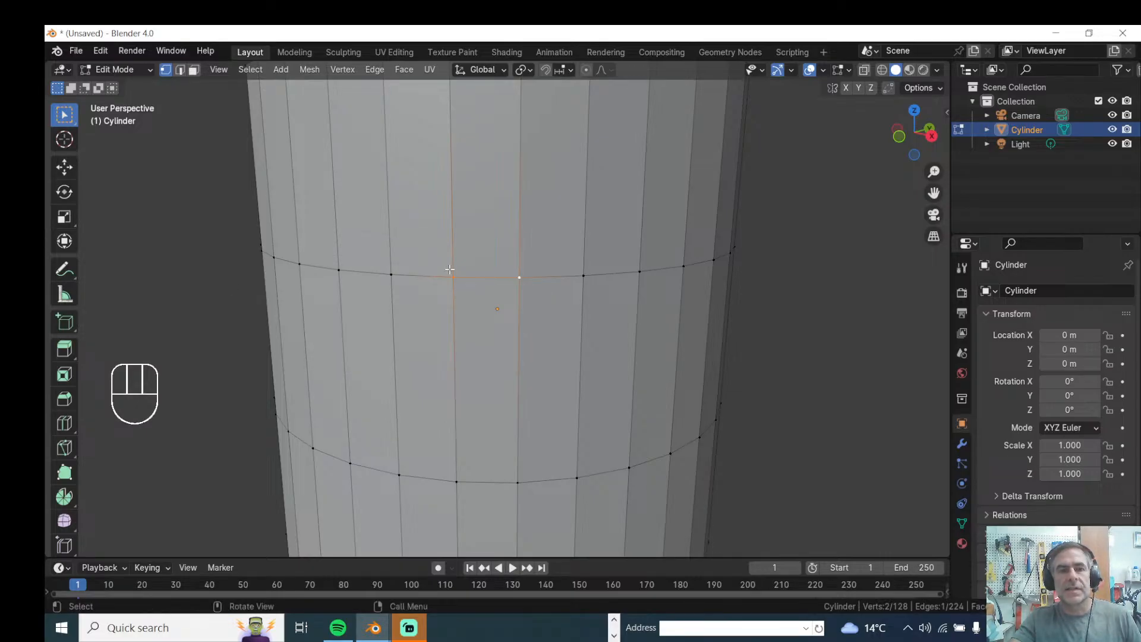
{"action": "left_click", "coordinate": [824, 71]}
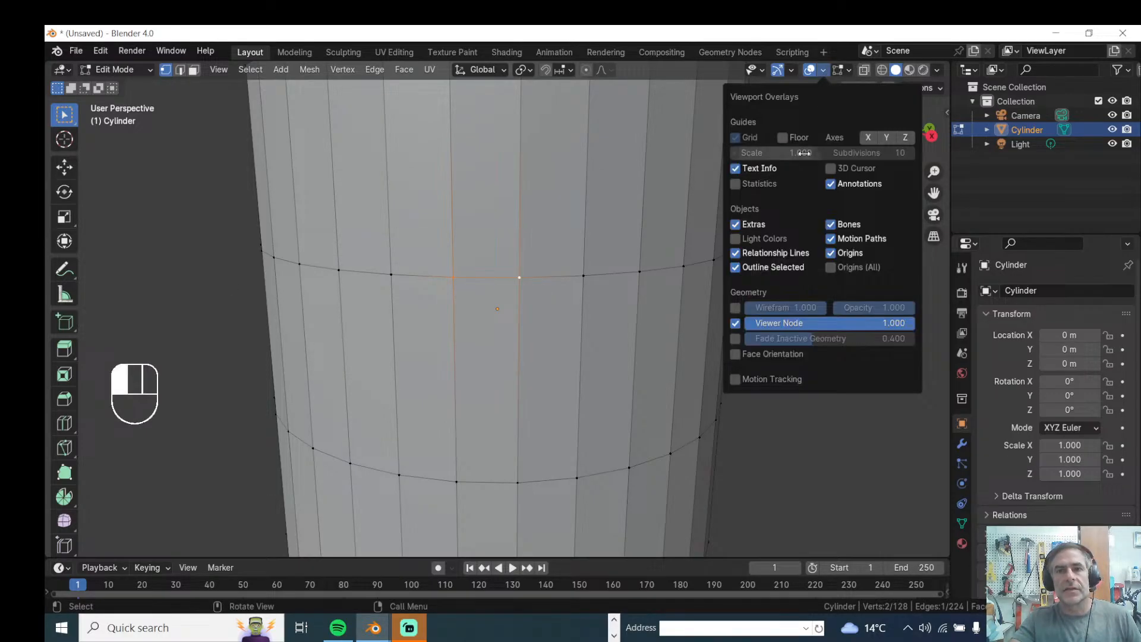
{"action": "left_click", "coordinate": [831, 169]}
{"action": "scroll", "coordinate": [580, 256], "scroll_direction": "down", "scroll_amount": 2}
{"action": "middle_click_drag", "start_coordinate": [566, 276], "coordinate": [488, 331]}
{"action": "middle_click_drag", "start_coordinate": [400, 302], "coordinate": [464, 324]}
{"action": "key", "text": "m"}
{"action": "left_click", "coordinate": [454, 307]}
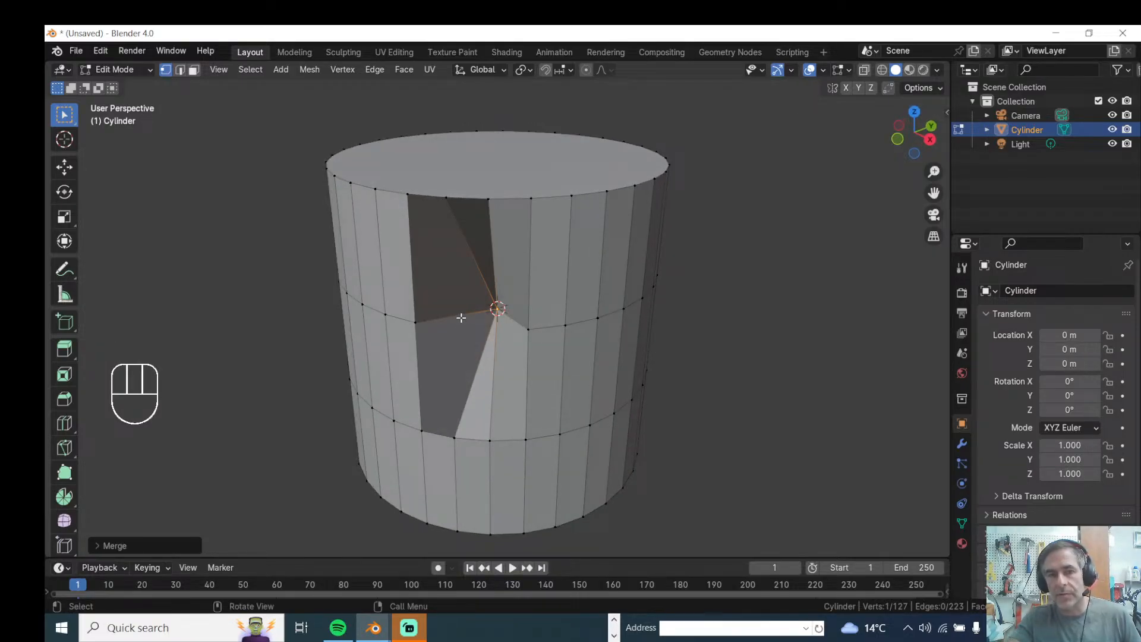
{"action": "scroll", "coordinate": [461, 318], "scroll_direction": "up", "scroll_amount": 1}
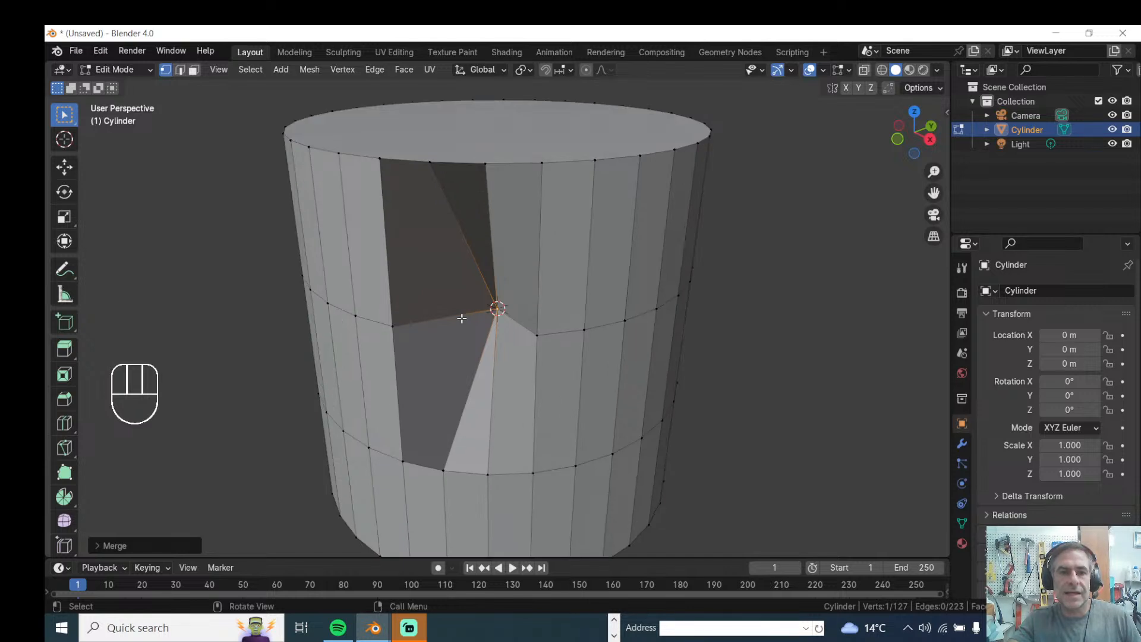
- Undo the merge at the 3D cursor, review the merge options without applying one, and deselect all vertices
{"action": "key", "text": "ctrl+z"}
{"action": "middle_click_drag", "start_coordinate": [461, 319], "coordinate": [473, 295]}
{"action": "key", "text": "m"}
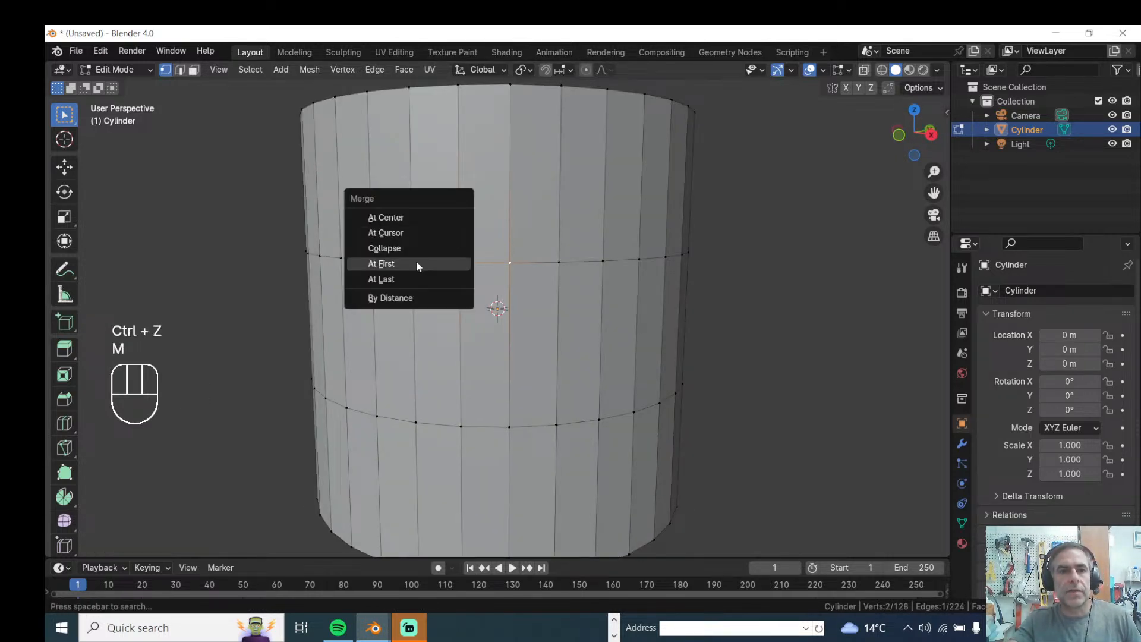
{"action": "key", "text": "Escape"}
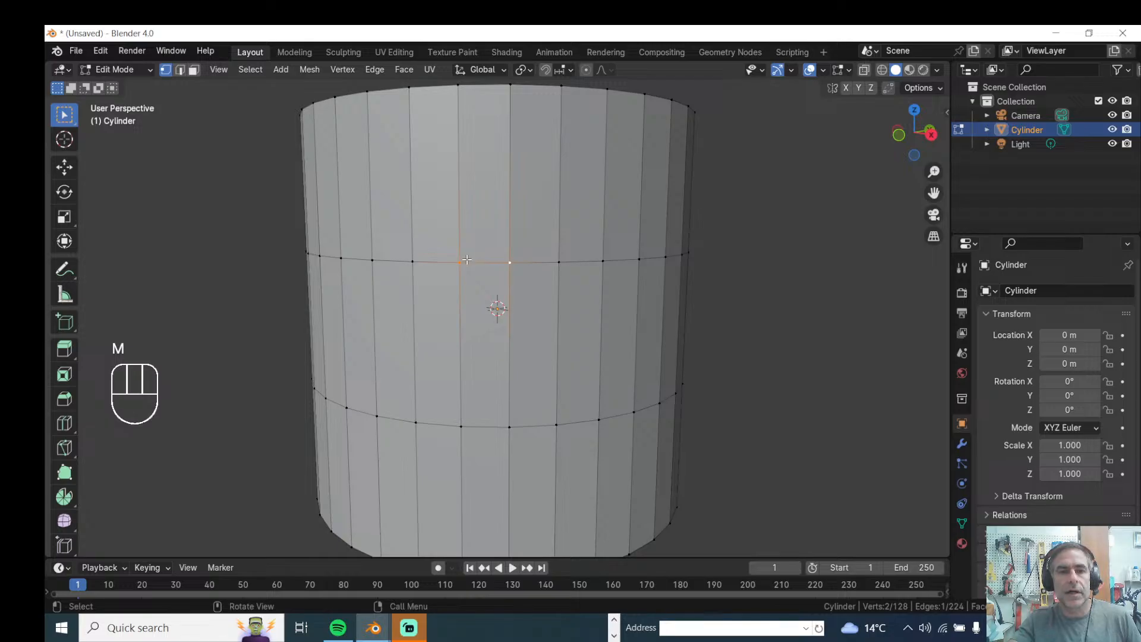
{"action": "left_click", "coordinate": [207, 294]}
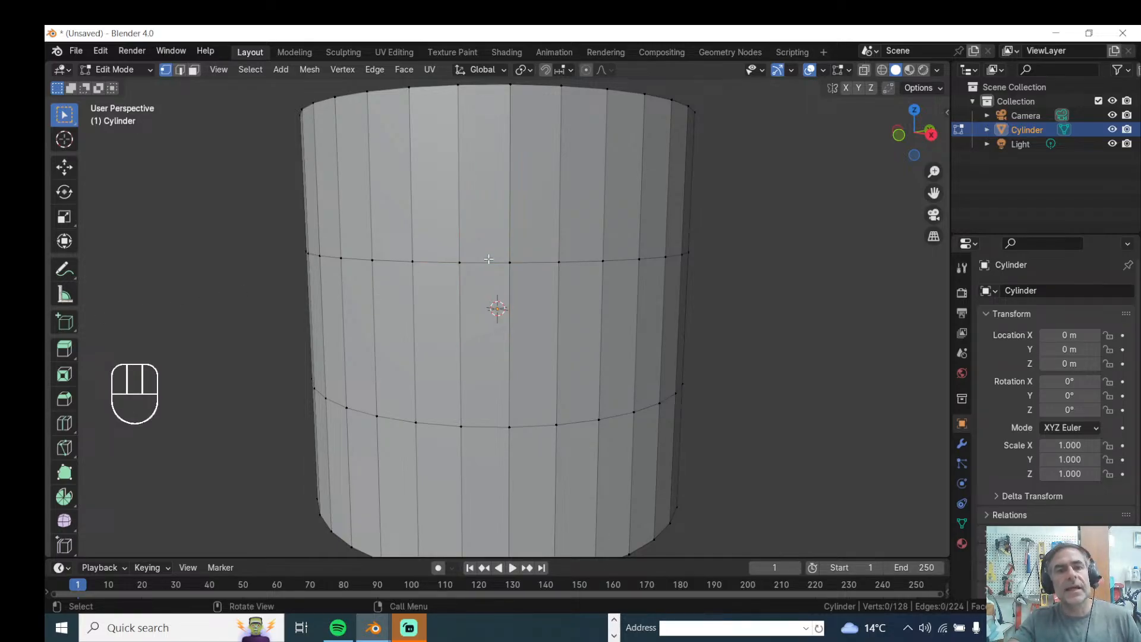
- Hide the 3D cursor in the viewport overlays
{"action": "scroll", "coordinate": [484, 260], "scroll_direction": "down", "scroll_amount": 1}
{"action": "middle_click_drag", "start_coordinate": [484, 261], "coordinate": [476, 280]}
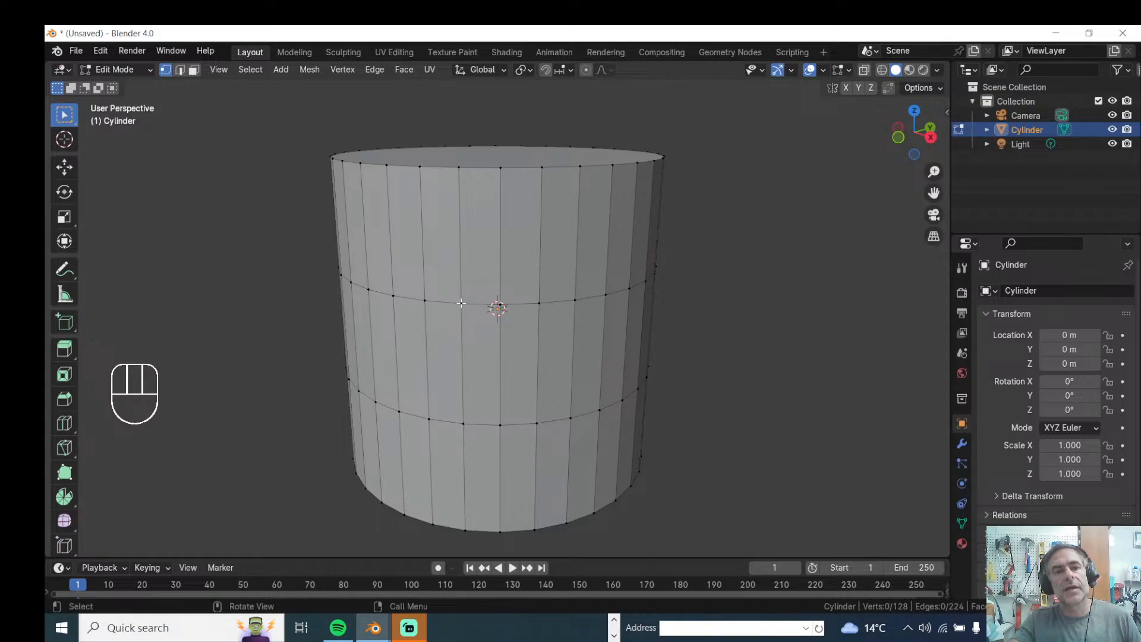
{"action": "scroll", "coordinate": [462, 303], "scroll_direction": "up", "scroll_amount": 1}
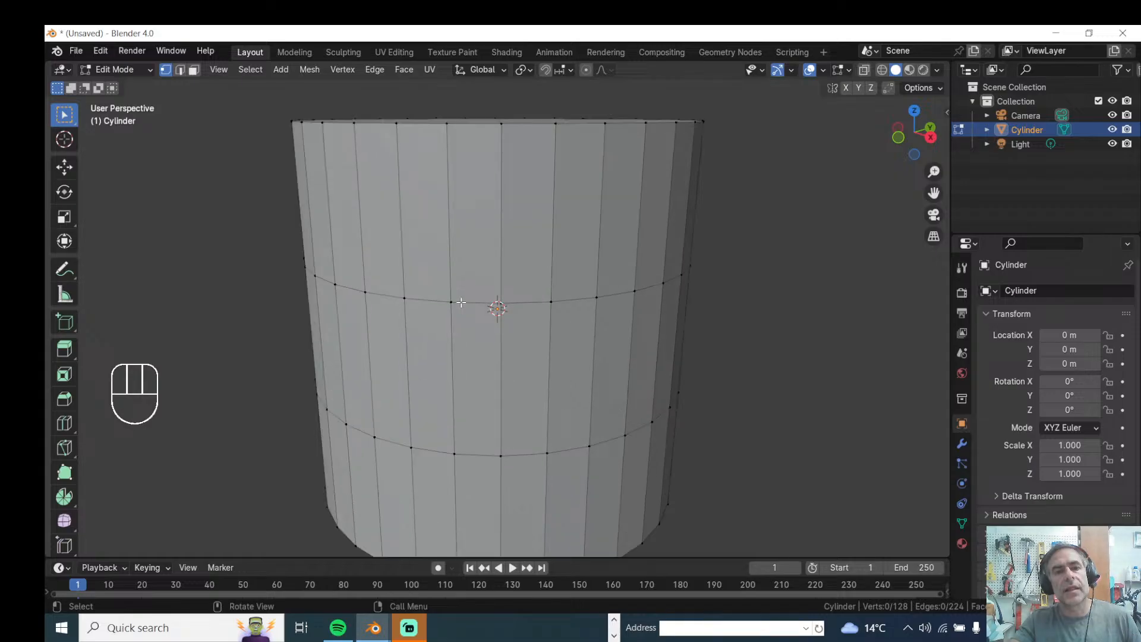
{"action": "left_click", "coordinate": [825, 71]}
{"action": "left_click", "coordinate": [870, 168]}
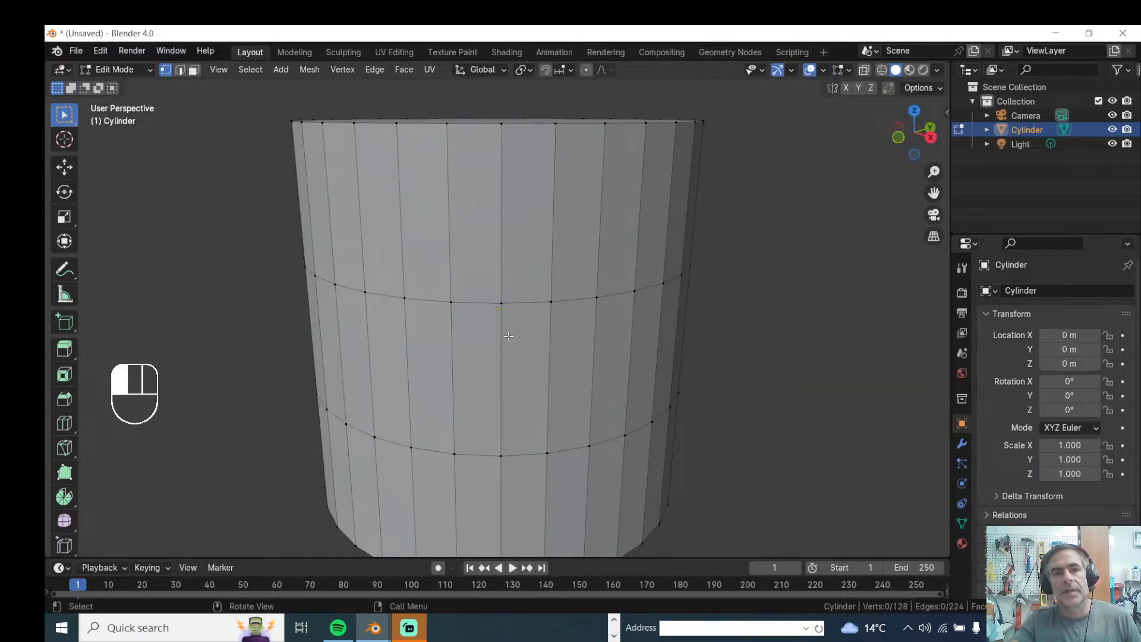
- Select two neighbouring vertices on the upper horizontal edge loop, the right one last, and merge them at last
{"action": "left_click", "coordinate": [450, 300]}
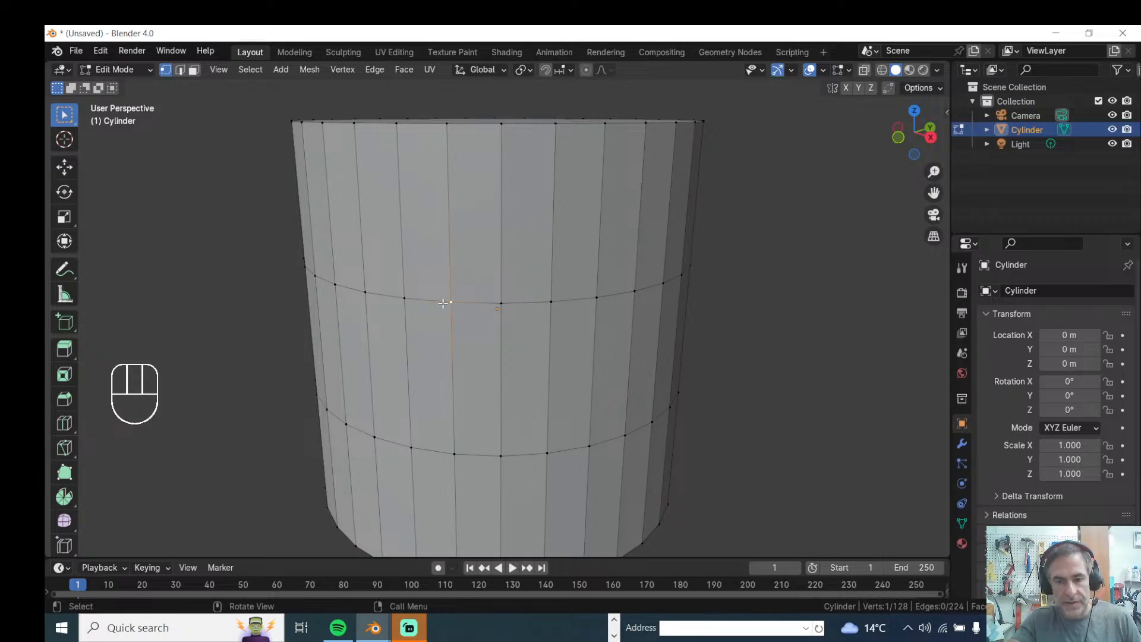
{"action": "left_click", "coordinate": [502, 303], "text": "shift"}
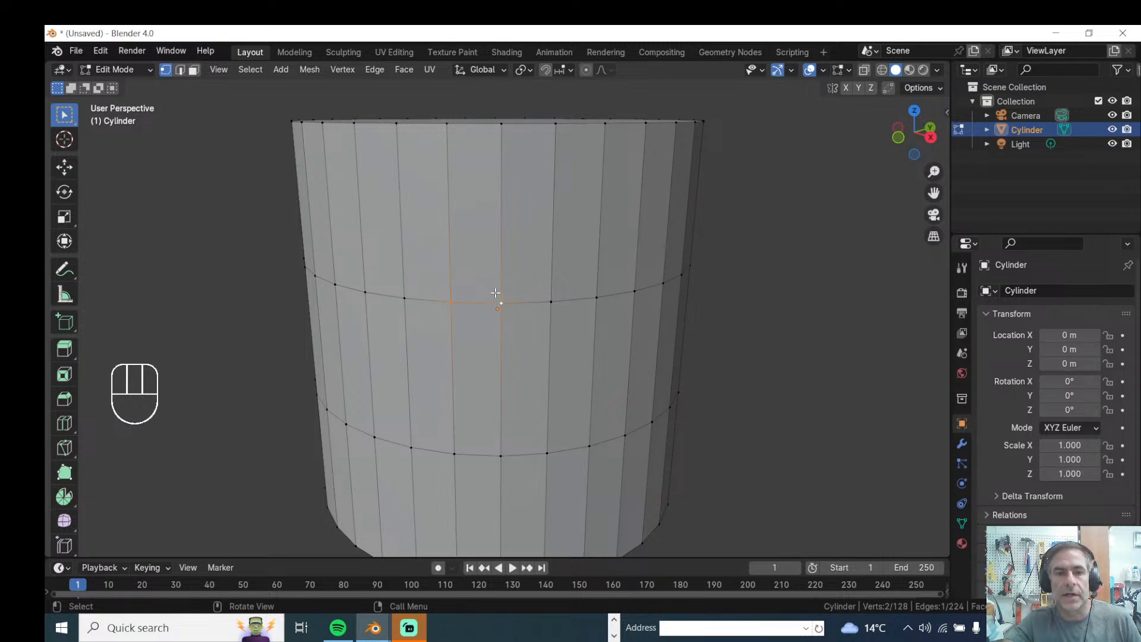
{"action": "key", "text": "m"}
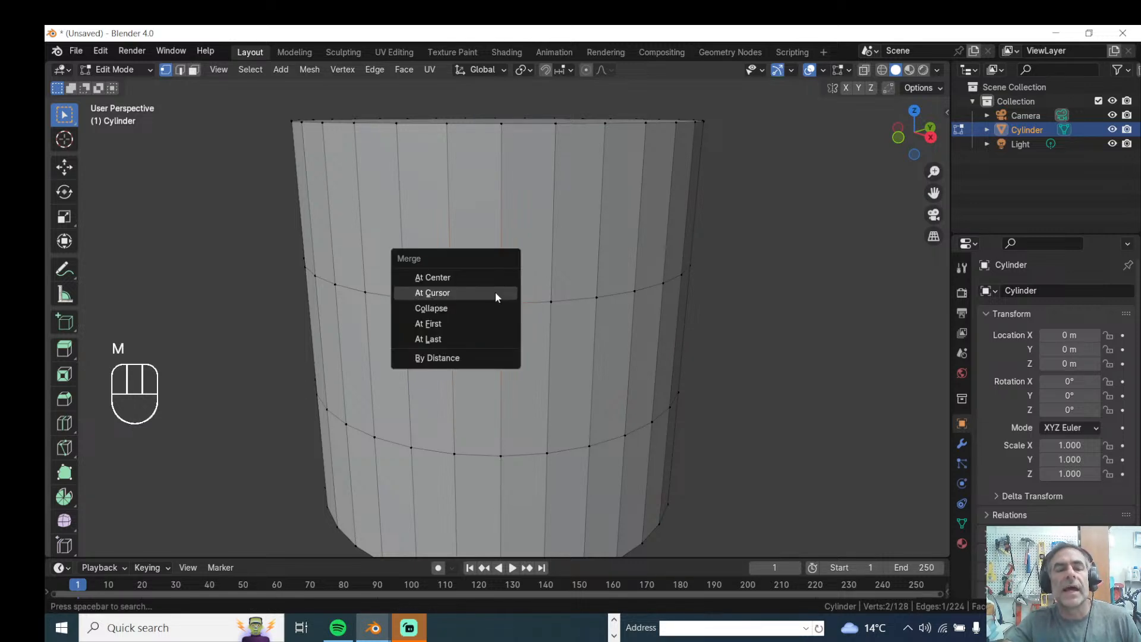
{"action": "left_click", "coordinate": [439, 337]}
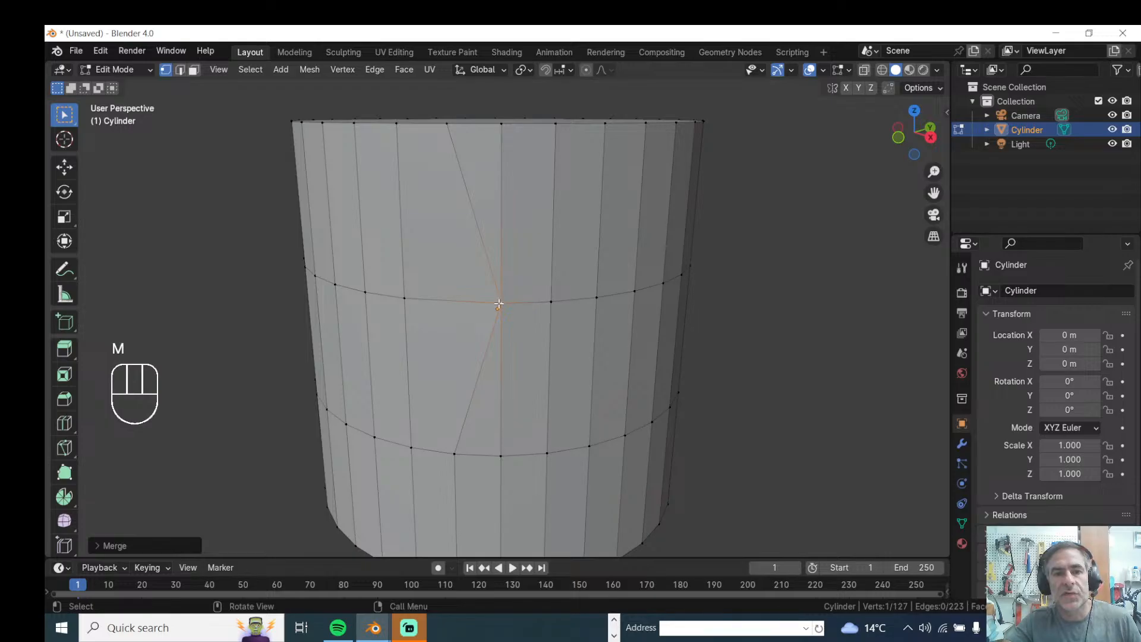
{"action": "scroll", "coordinate": [499, 303], "scroll_direction": "up", "scroll_amount": 3}
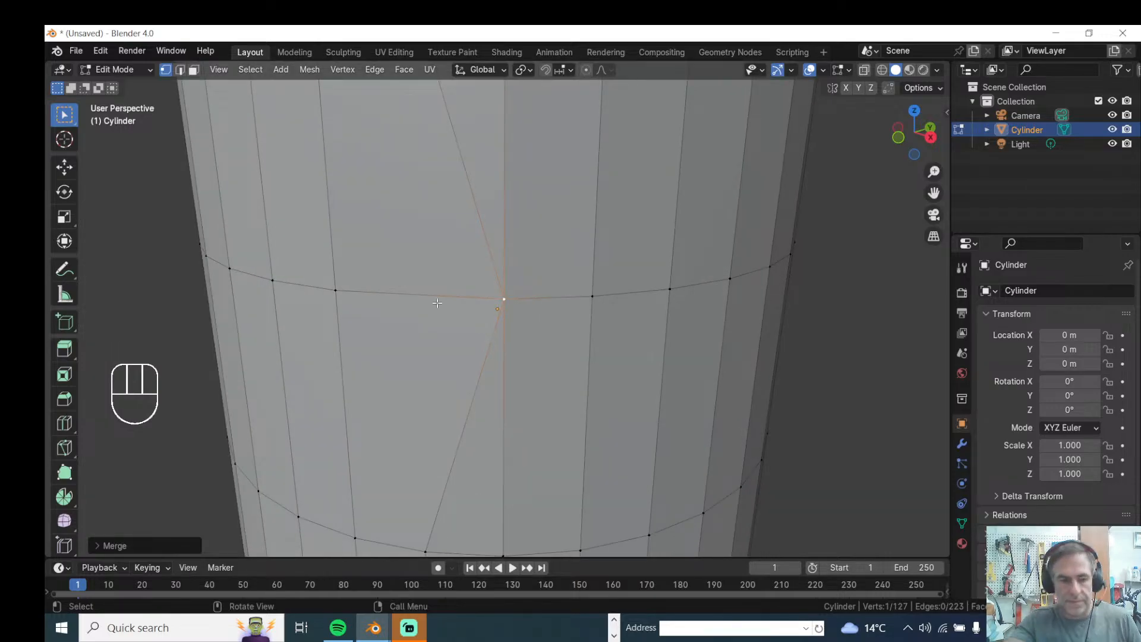
- Undo the merge at last, reselect the same two vertices from left to right and merge them at first
{"action": "key", "text": "ctrl+z"}
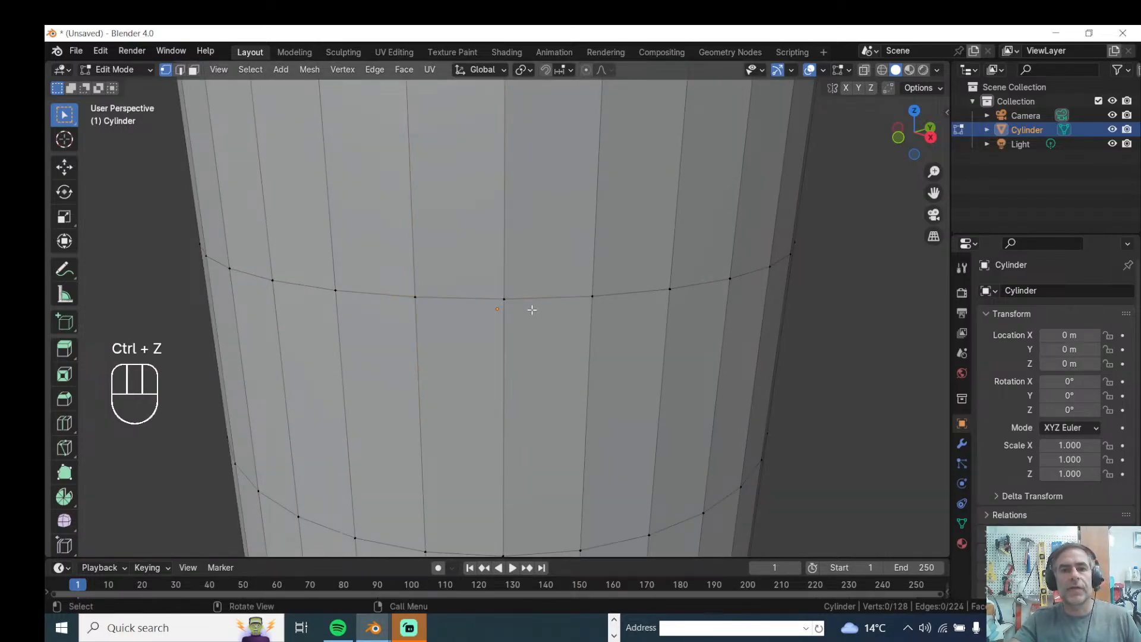
{"action": "left_click", "coordinate": [415, 297]}
{"action": "left_click", "coordinate": [503, 299], "text": "shift"}
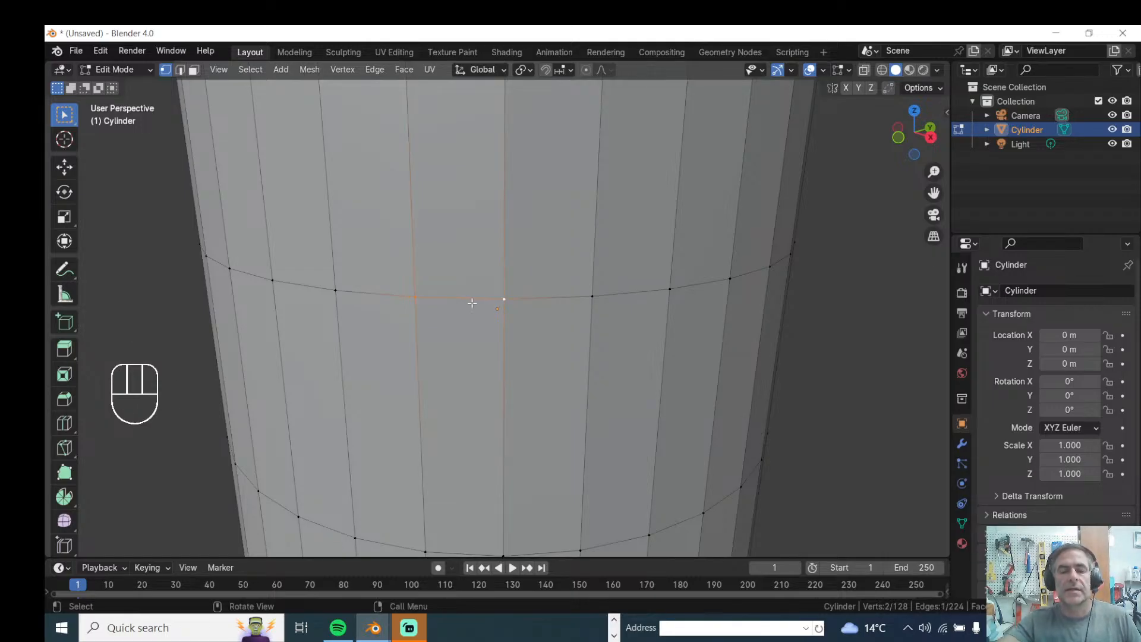
{"action": "key", "text": "m"}
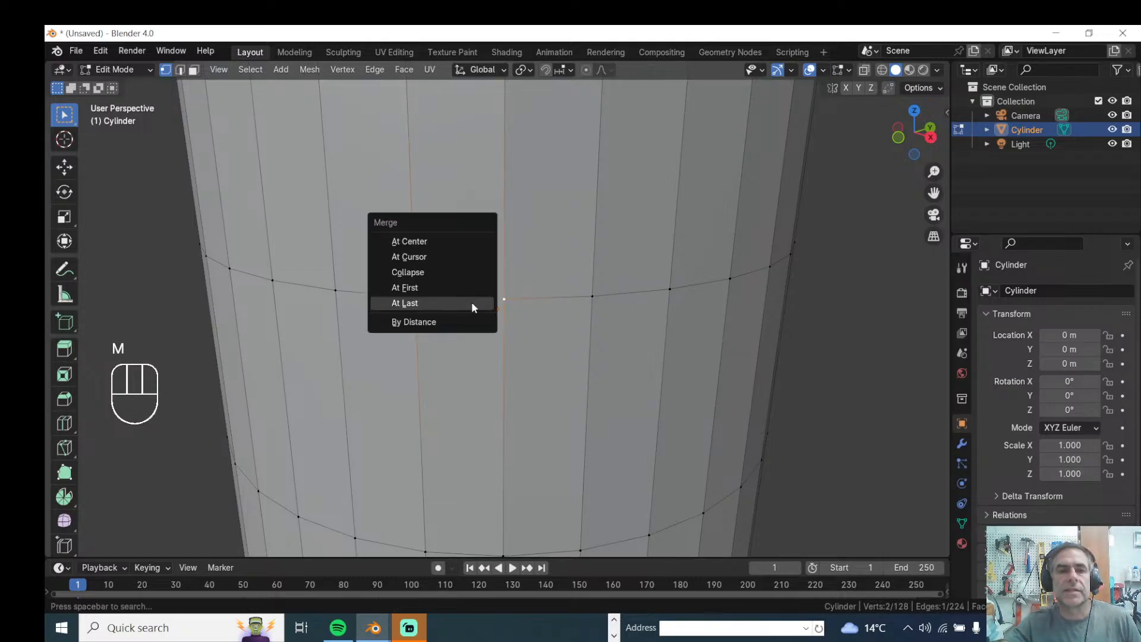
{"action": "left_click", "coordinate": [438, 289]}
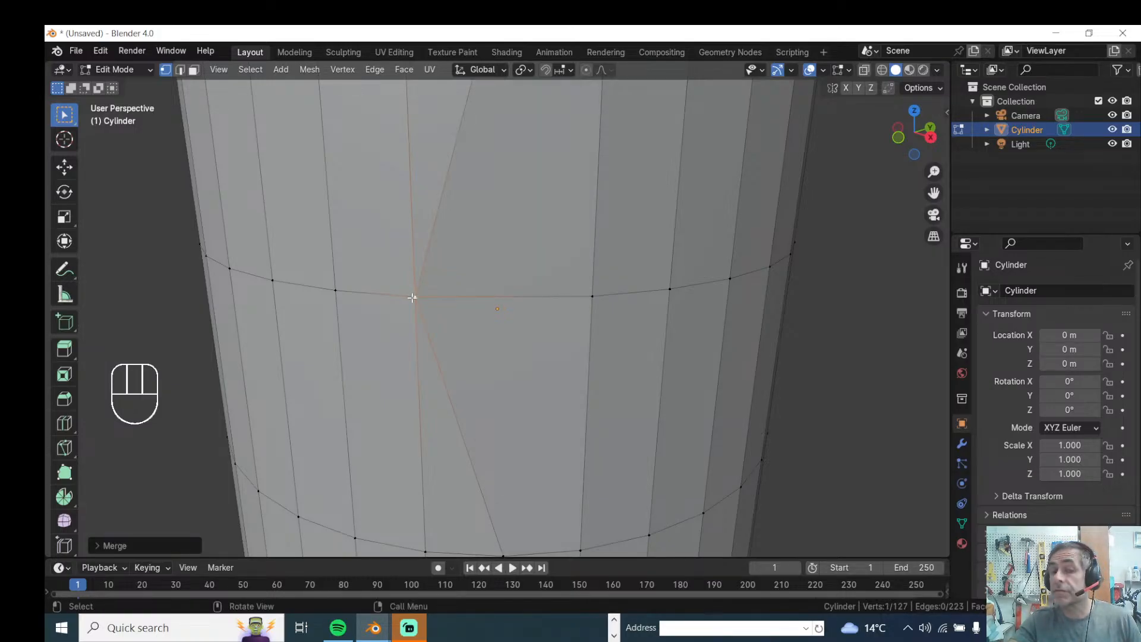
- Undo the merge, select the same neighbouring vertices again, left one first, and repeat the merge at first
{"action": "key", "text": "ctrl+z"}
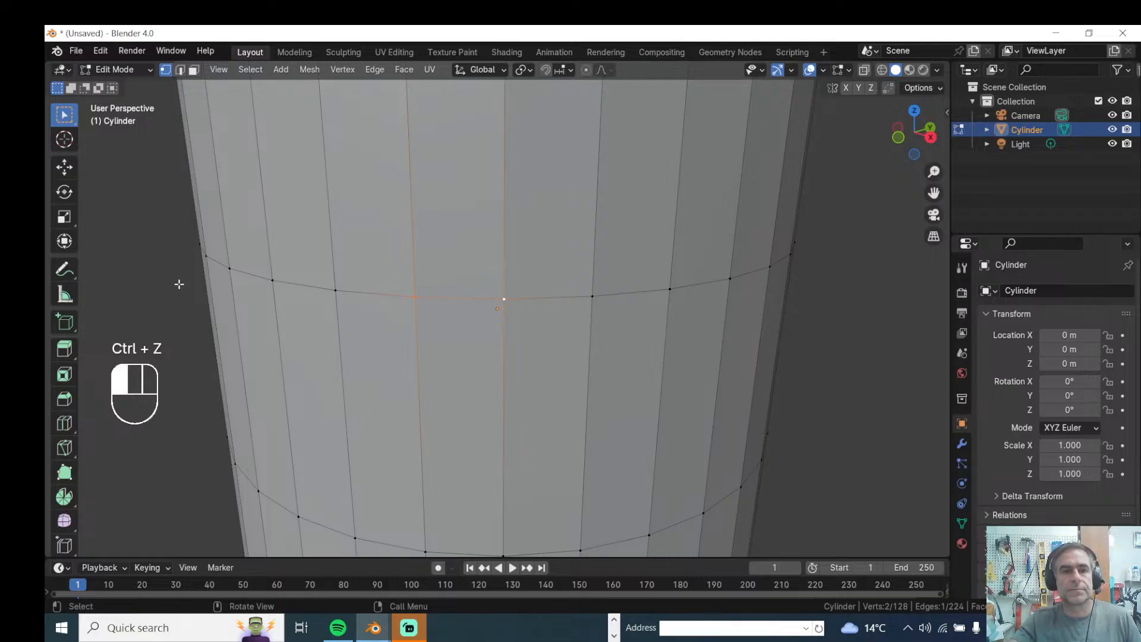
{"action": "left_click", "coordinate": [415, 297]}
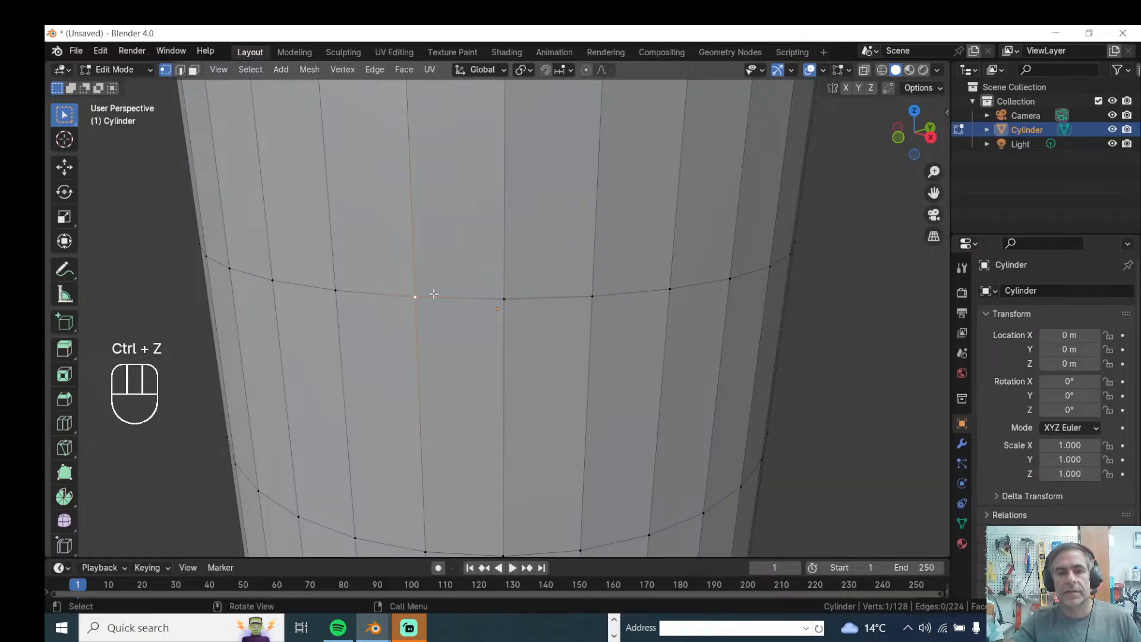
{"action": "left_click", "coordinate": [501, 299], "text": "shift"}
{"action": "key", "text": "m"}
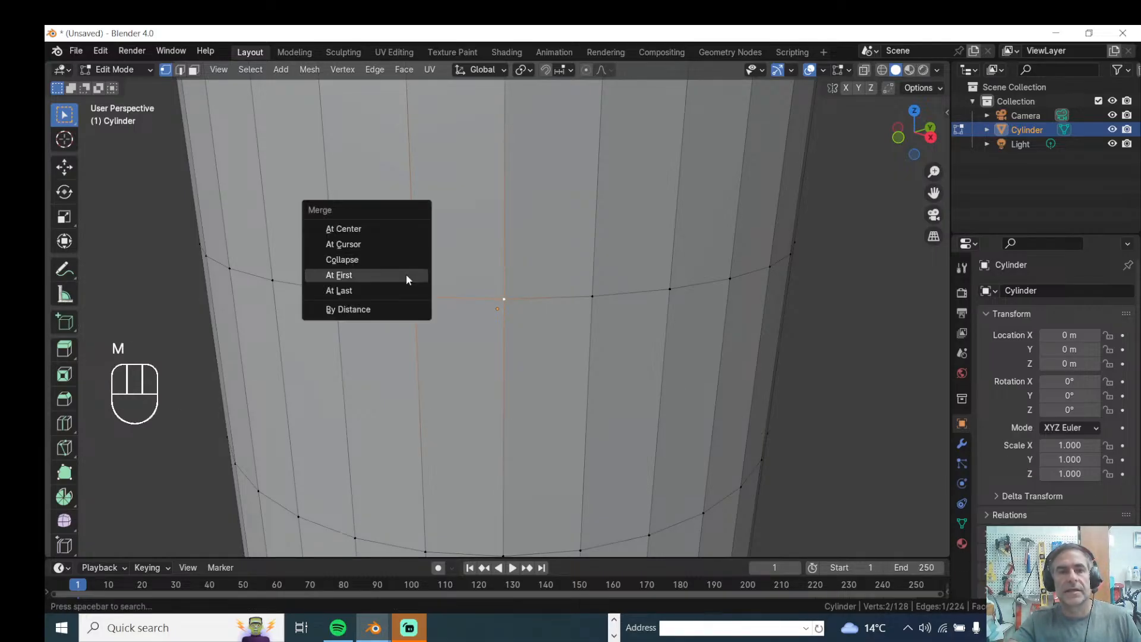
{"action": "left_click", "coordinate": [380, 275]}
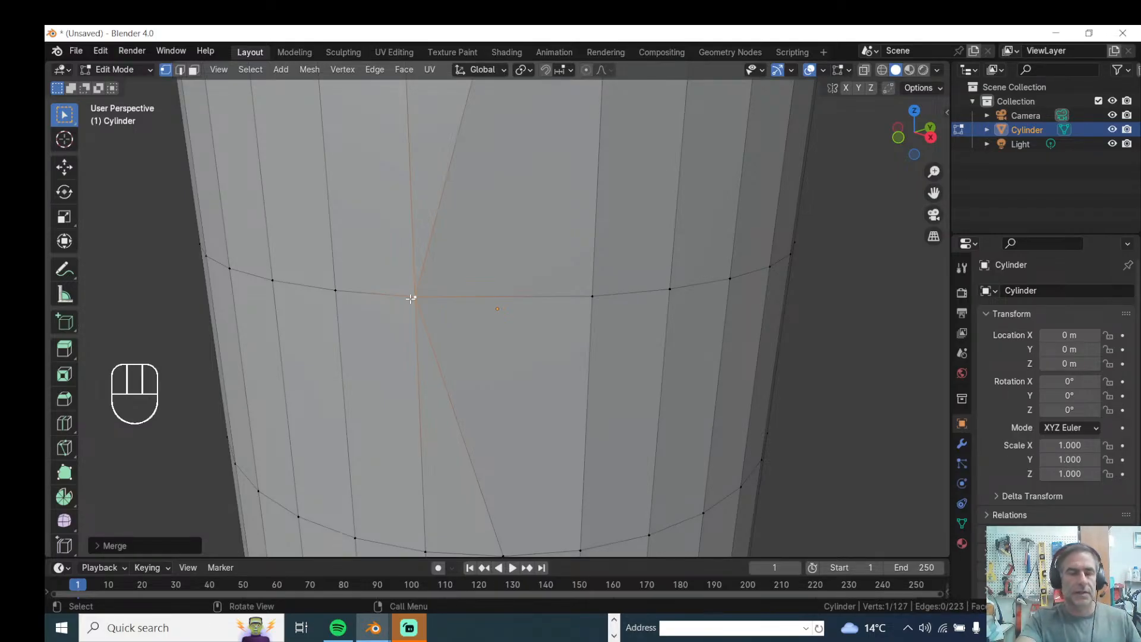
- Undo the repeated merge at first and deselect the two vertices
{"action": "key", "text": "ctrl+z"}
{"action": "scroll", "coordinate": [453, 287], "scroll_direction": "down", "scroll_amount": 5}
{"action": "middle_click_drag", "start_coordinate": [411, 235], "coordinate": [415, 255]}
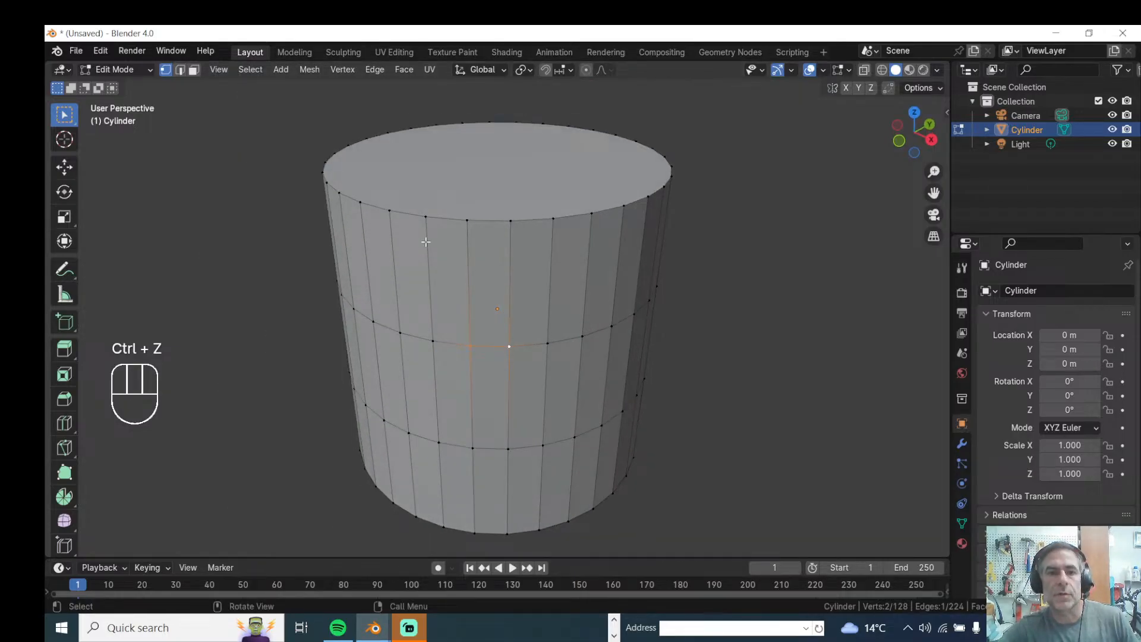
{"action": "scroll", "coordinate": [444, 270], "scroll_direction": "up", "scroll_amount": 1}
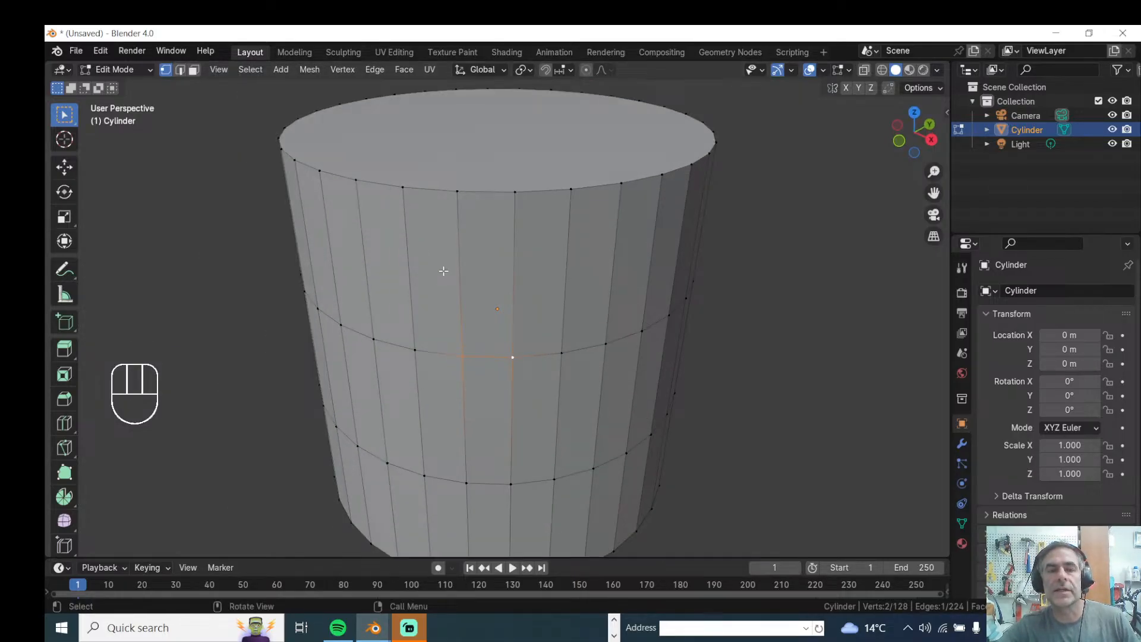
{"action": "scroll", "coordinate": [443, 271], "scroll_direction": "down", "scroll_amount": 1}
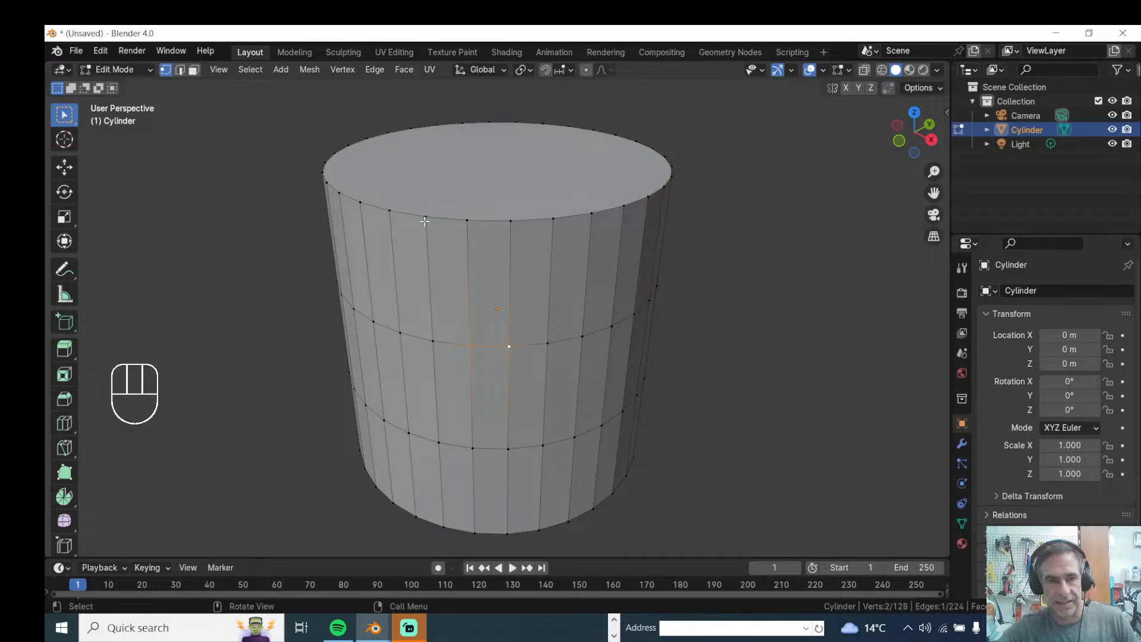
{"action": "left_click", "coordinate": [241, 173]}
- Select the cylinder's top face, try to rip its vertices in front view, and clear the selection
{"action": "middle_click_drag", "start_coordinate": [418, 154], "coordinate": [426, 181]}
{"action": "key", "text": "3"}
{"action": "left_click", "coordinate": [420, 187]}
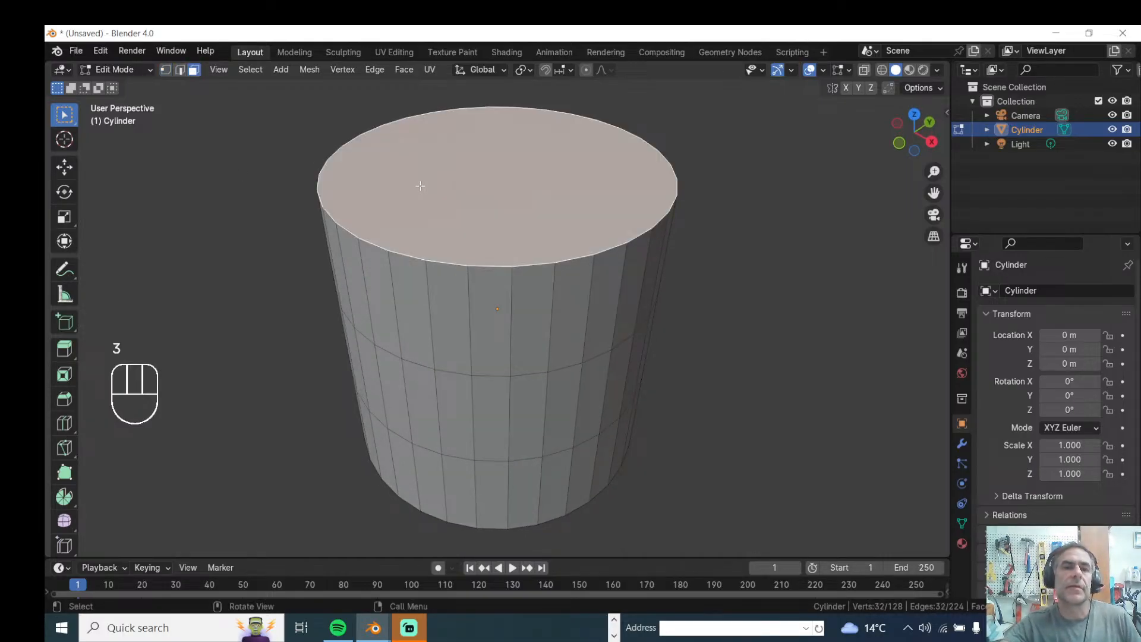
{"action": "key", "text": "1"}
{"action": "key", "text": "KP_1"}
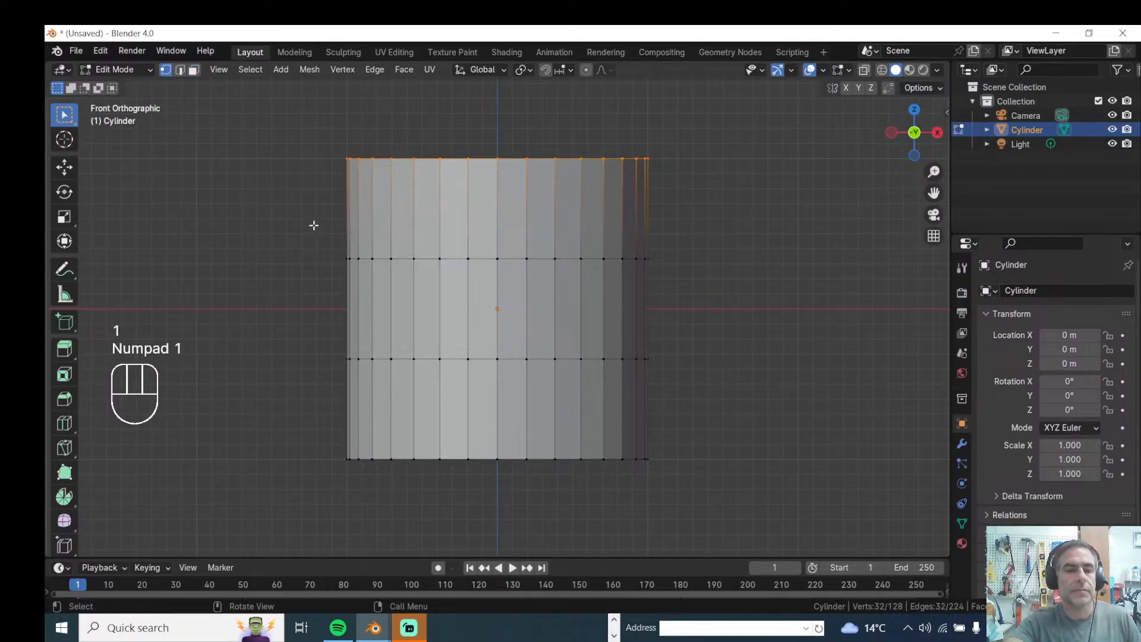
{"action": "key", "text": "v"}
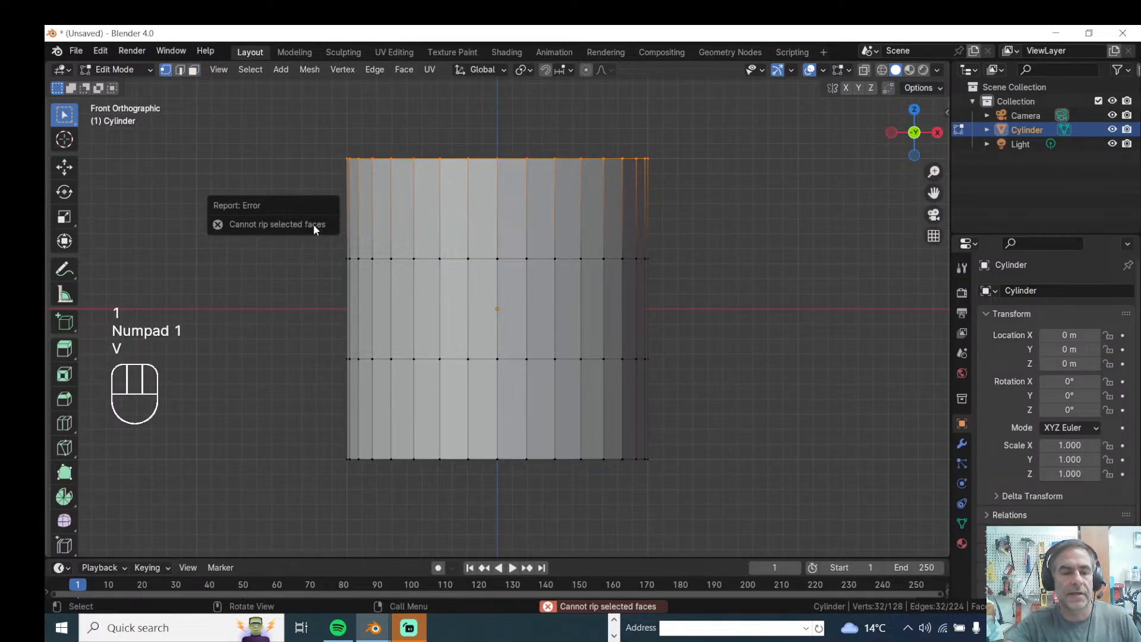
{"action": "middle_click_drag", "start_coordinate": [329, 206], "coordinate": [352, 215]}
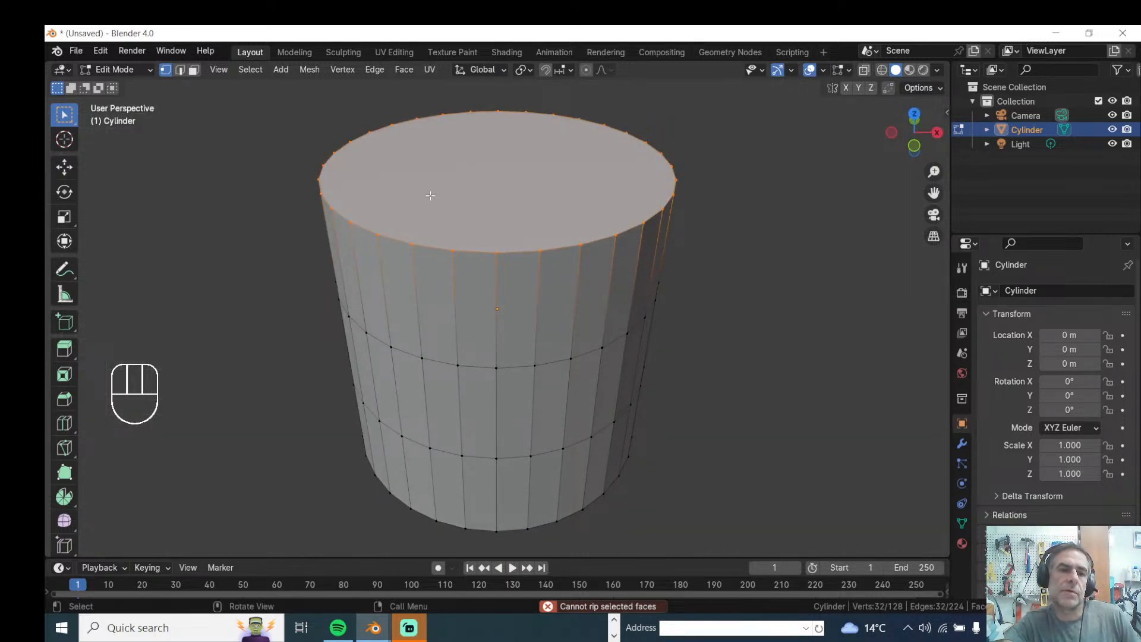
{"action": "left_click", "coordinate": [262, 265]}
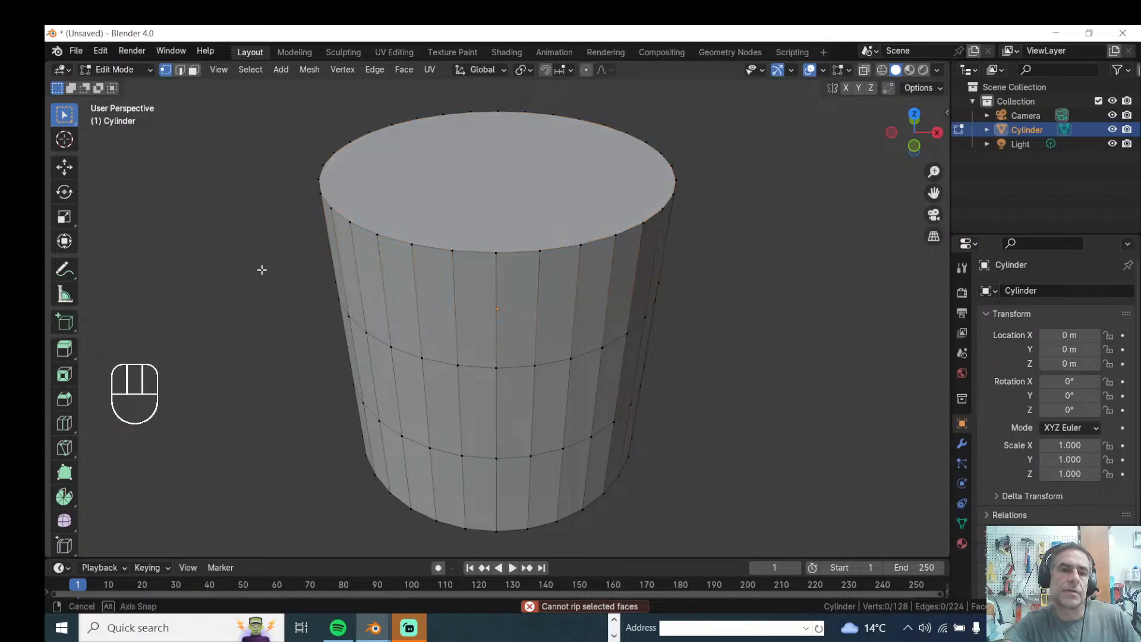
- Add a horizontal loop cut in the cylinder's middle band and slide it up to just below the upper edge loop
{"action": "middle_click_drag", "start_coordinate": [260, 268], "coordinate": [273, 232]}
{"action": "key", "text": "2"}
{"action": "key", "text": "ctrl+r"}
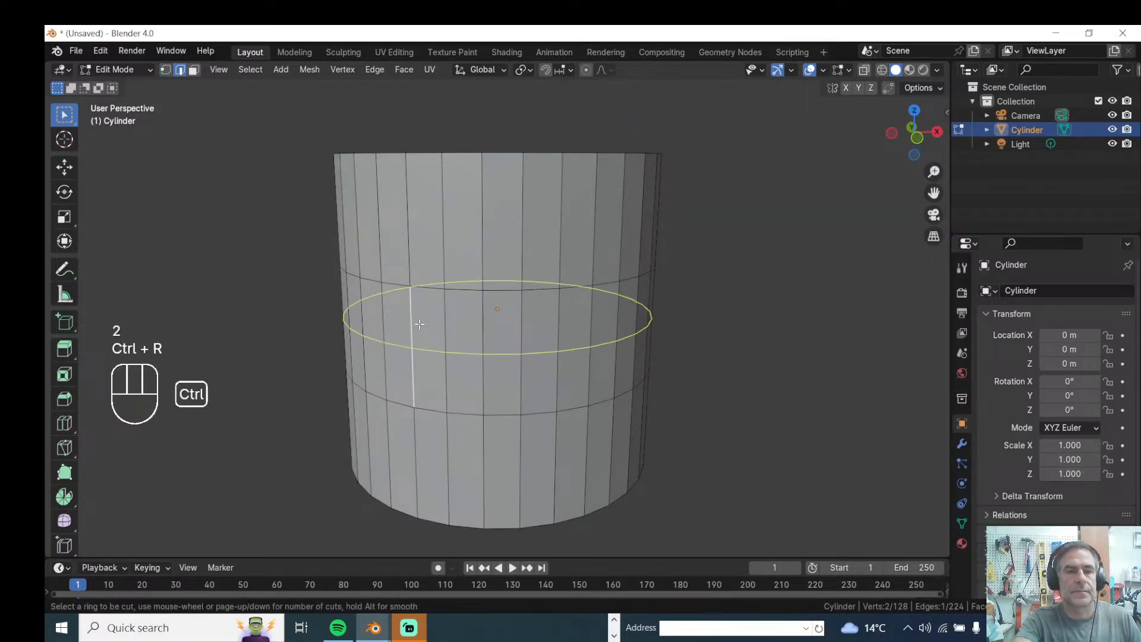
{"action": "left_click", "coordinate": [420, 321]}
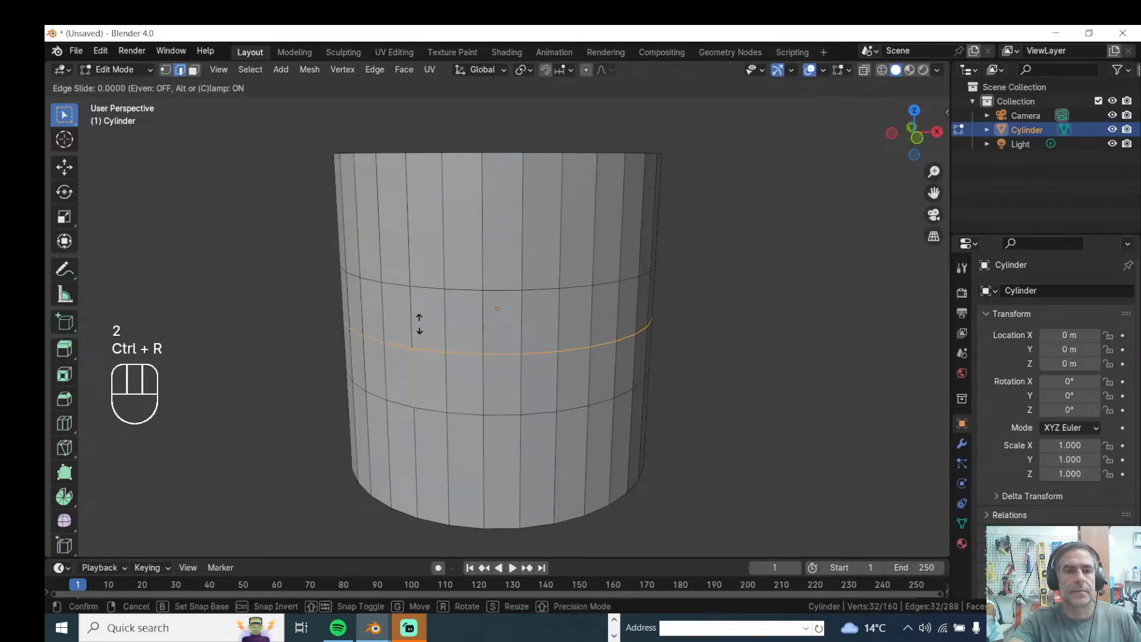
{"action": "left_click", "coordinate": [418, 264]}
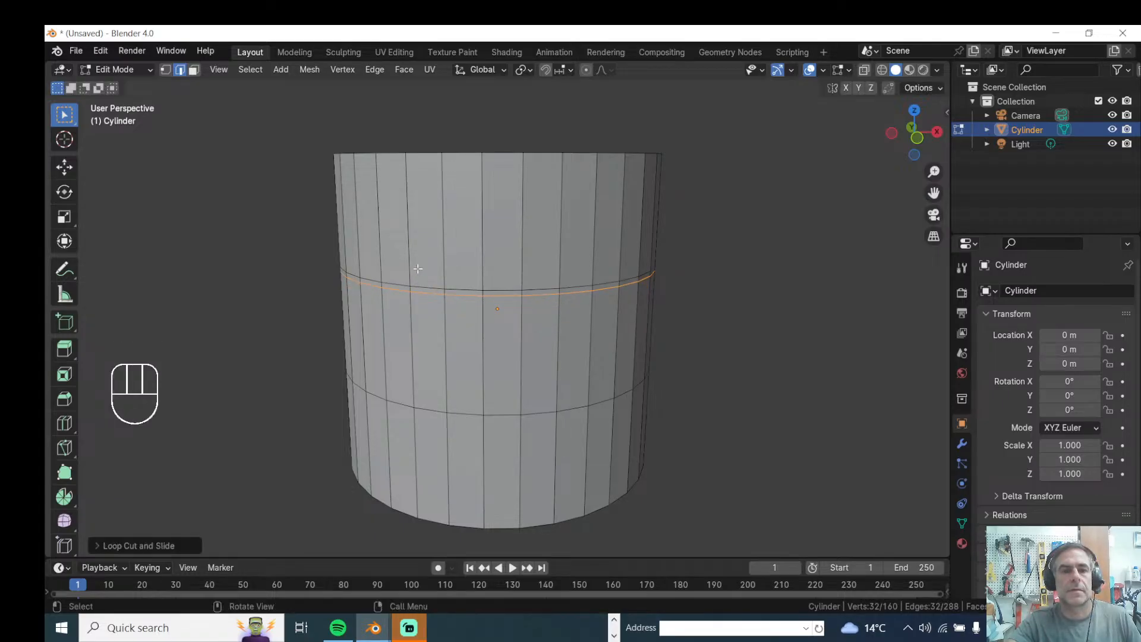
- Edge-slide the new loop even closer to the upper edge loop and deselect it
{"action": "scroll", "coordinate": [418, 265], "scroll_direction": "up", "scroll_amount": 2}
{"action": "key", "text": "g"}
{"action": "key", "text": "g"}
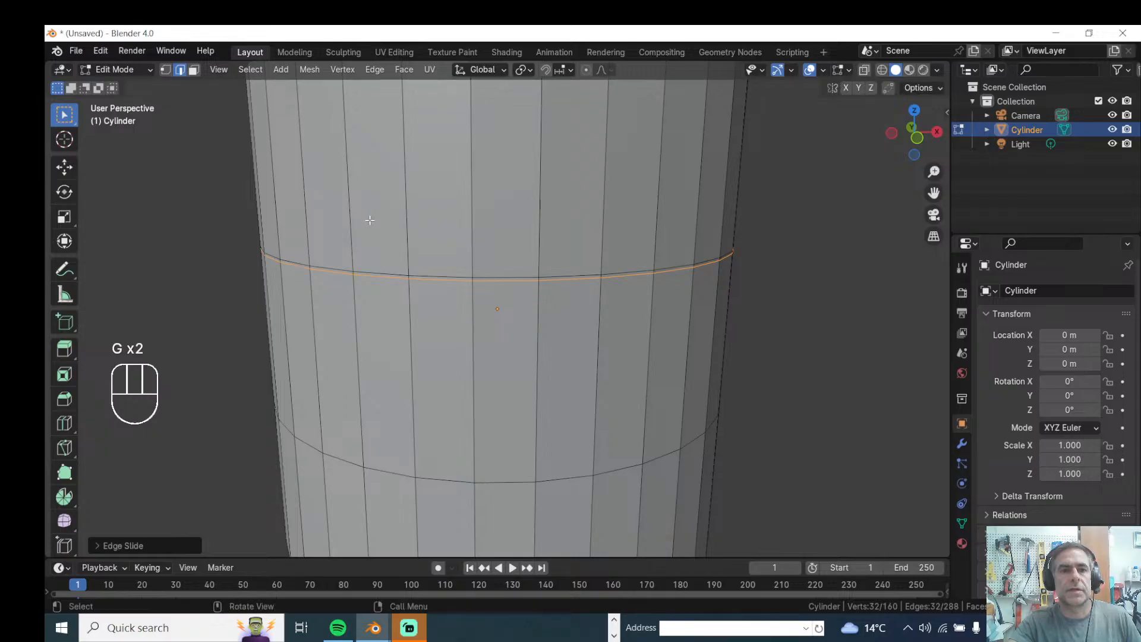
{"action": "left_click", "coordinate": [369, 224]}
{"action": "scroll", "coordinate": [369, 230], "scroll_direction": "up", "scroll_amount": 2}
{"action": "middle_click_drag", "start_coordinate": [372, 230], "coordinate": [382, 224]}
{"action": "scroll", "coordinate": [384, 225], "scroll_direction": "down", "scroll_amount": 2}
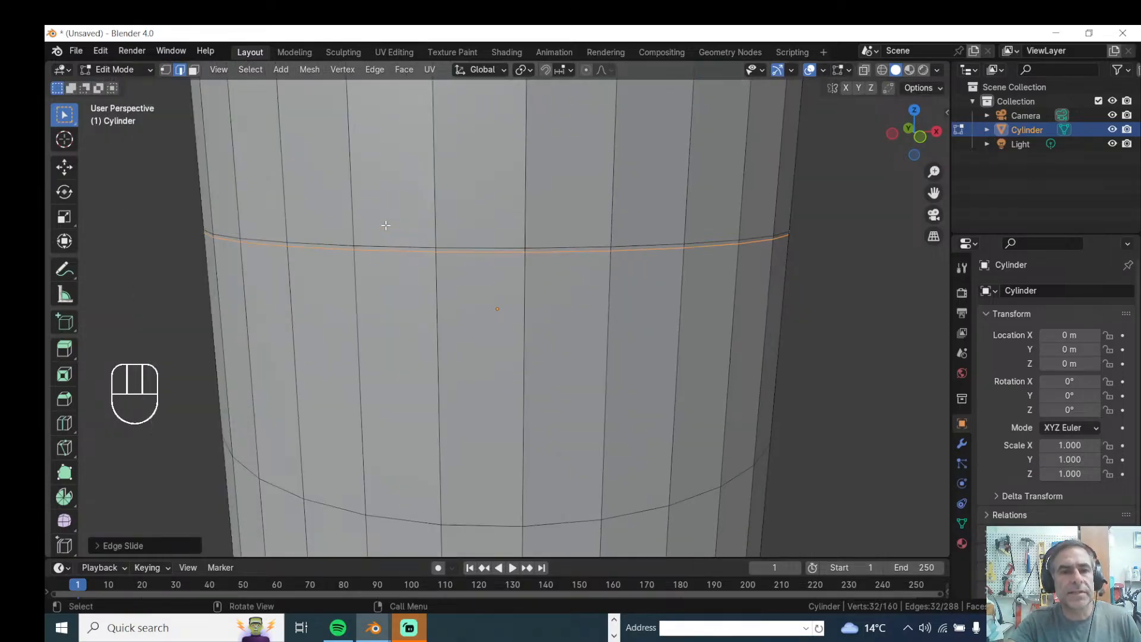
{"action": "left_click", "coordinate": [106, 236]}
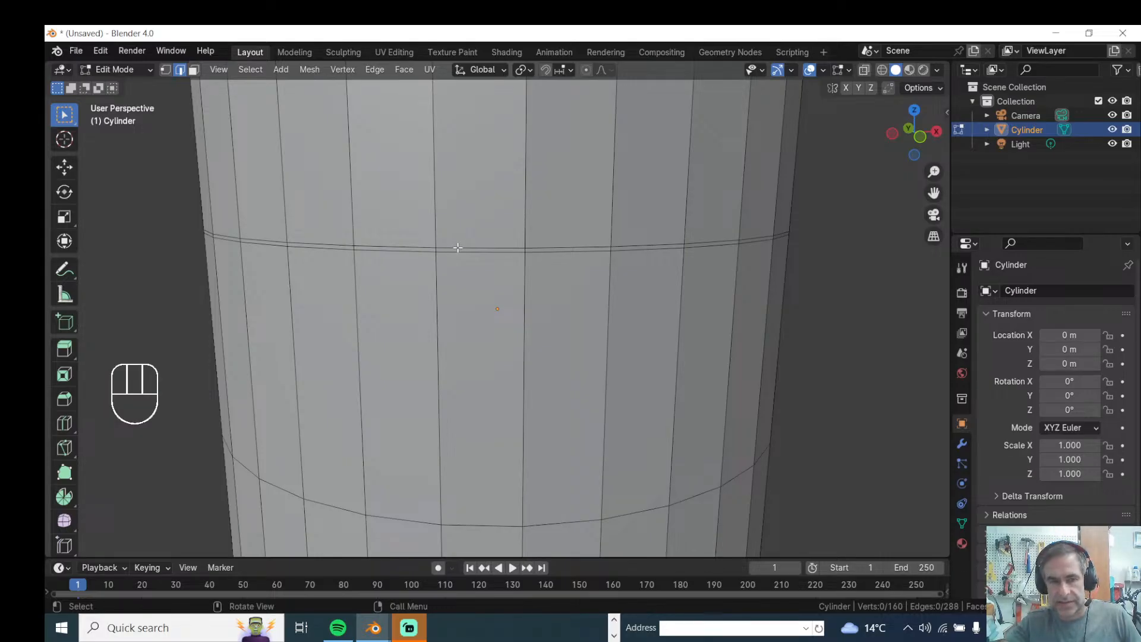
- Select both closely spaced upper edge loops and switch to vertex selection
{"action": "left_click", "coordinate": [458, 248], "text": "alt"}
{"action": "left_click", "coordinate": [455, 253], "text": "alt+shift"}
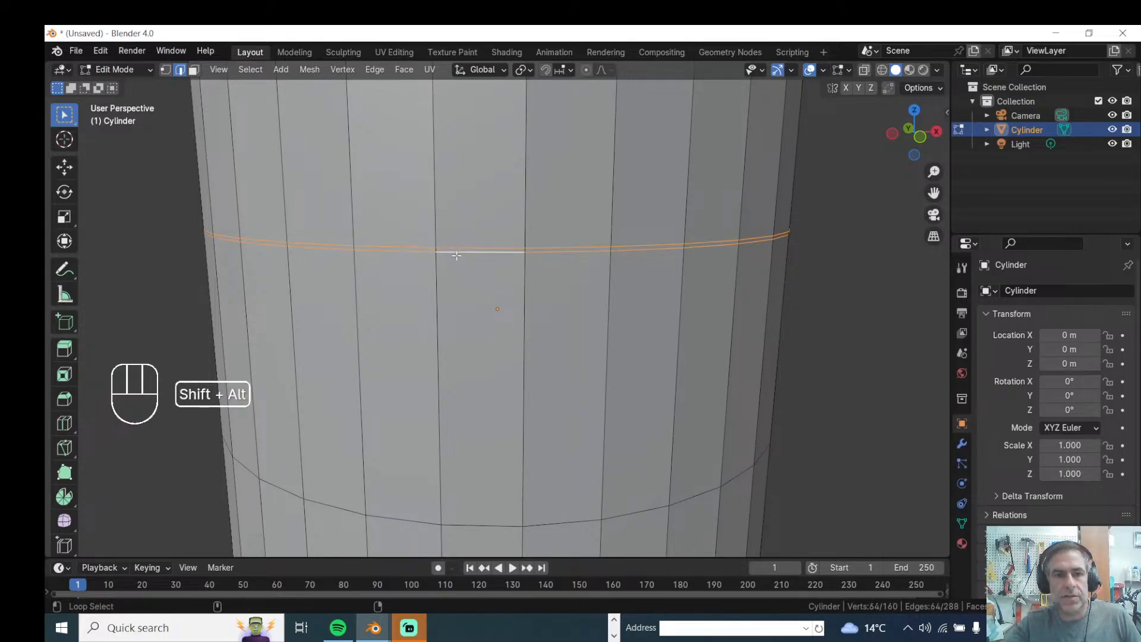
{"action": "key", "text": "1"}
{"action": "scroll", "coordinate": [505, 263], "scroll_direction": "up", "scroll_amount": 2}
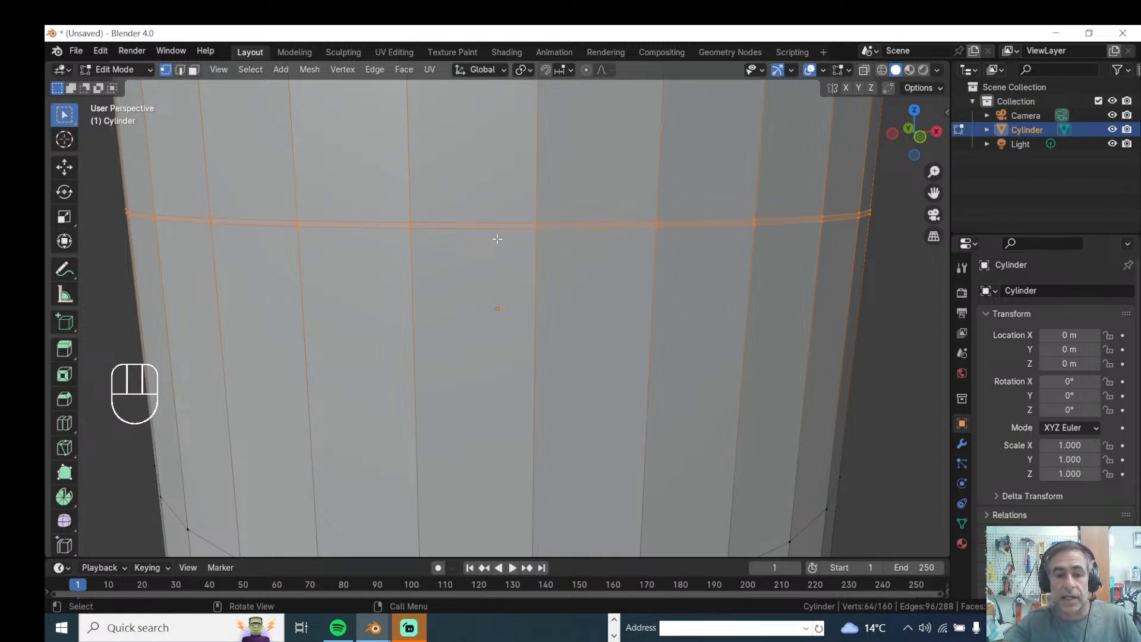
- Merge the selected vertices by distance, trying merge distances of 0.0401 m, 0.00001 m and 0.01 m
{"action": "key", "text": "m"}
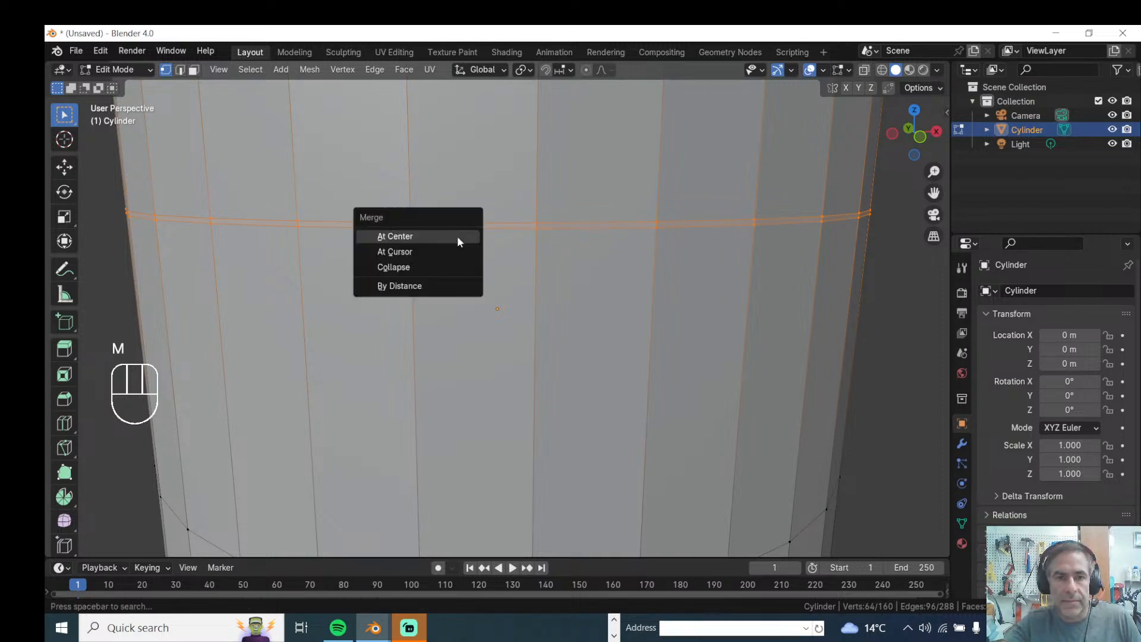
{"action": "left_click", "coordinate": [406, 287]}
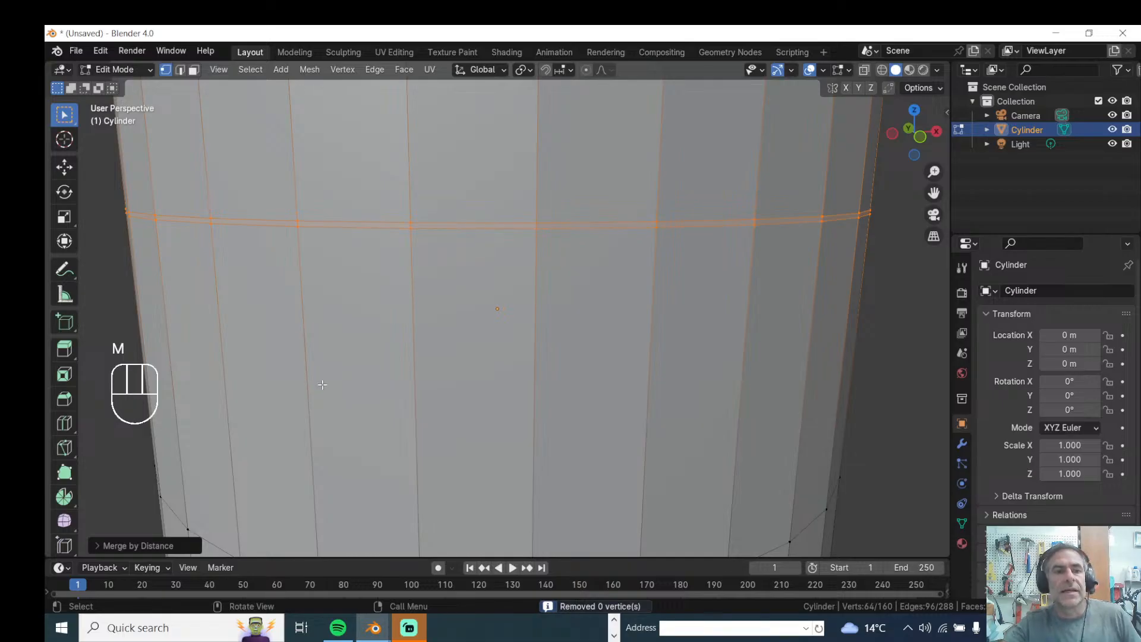
{"action": "left_click", "coordinate": [96, 545]}
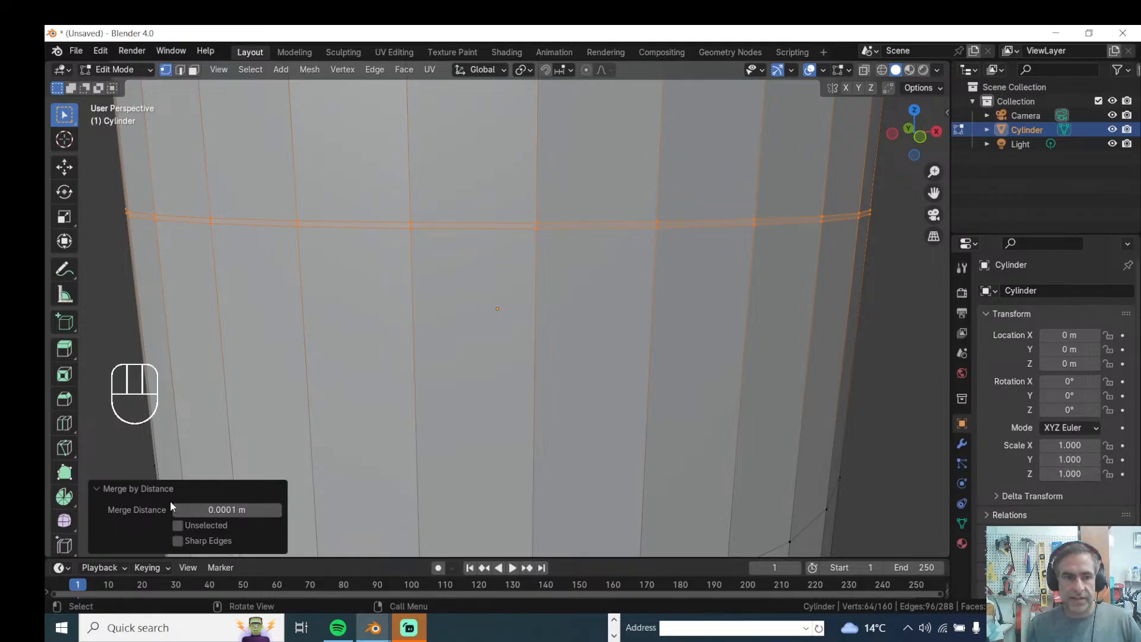
{"action": "left_click_drag", "start_coordinate": [228, 509], "coordinate": [175, 501]}
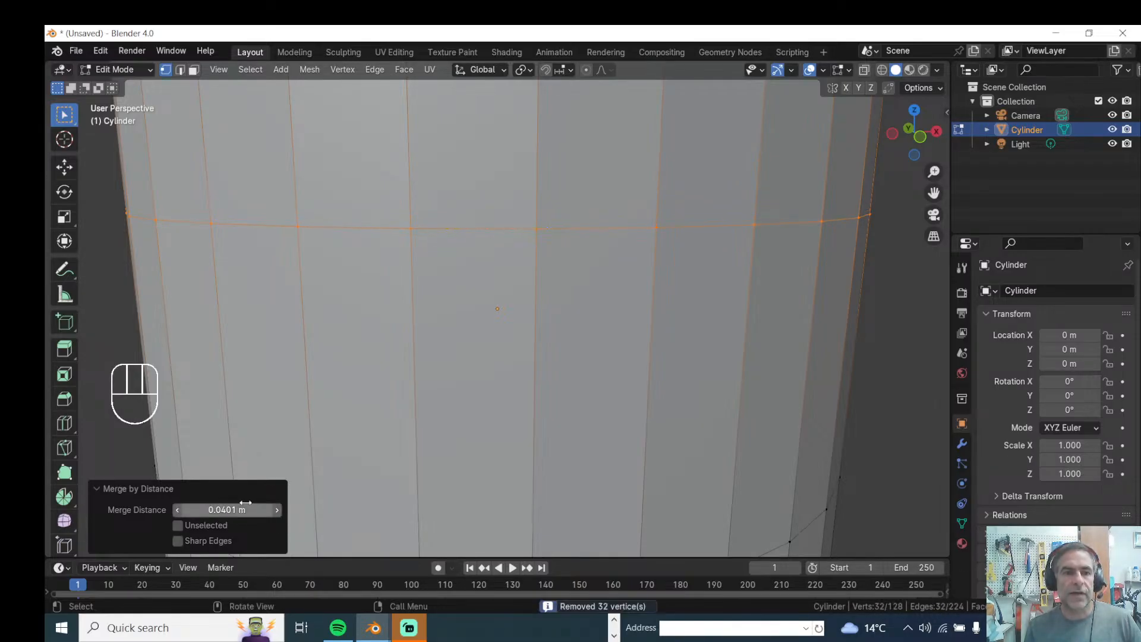
{"action": "left_click", "coordinate": [177, 510]}
{"action": "left_click", "coordinate": [176, 510]}
{"action": "left_click", "coordinate": [177, 510]}
{"action": "left_click", "coordinate": [176, 510]}
{"action": "left_click", "coordinate": [177, 510]}
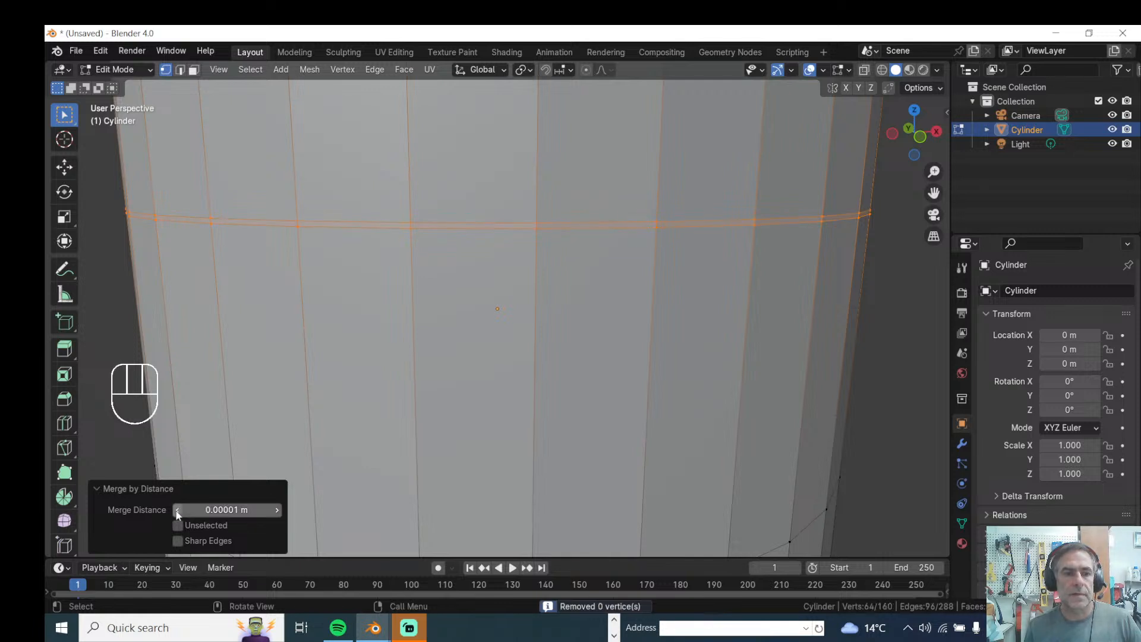
{"action": "left_click", "coordinate": [279, 509]}
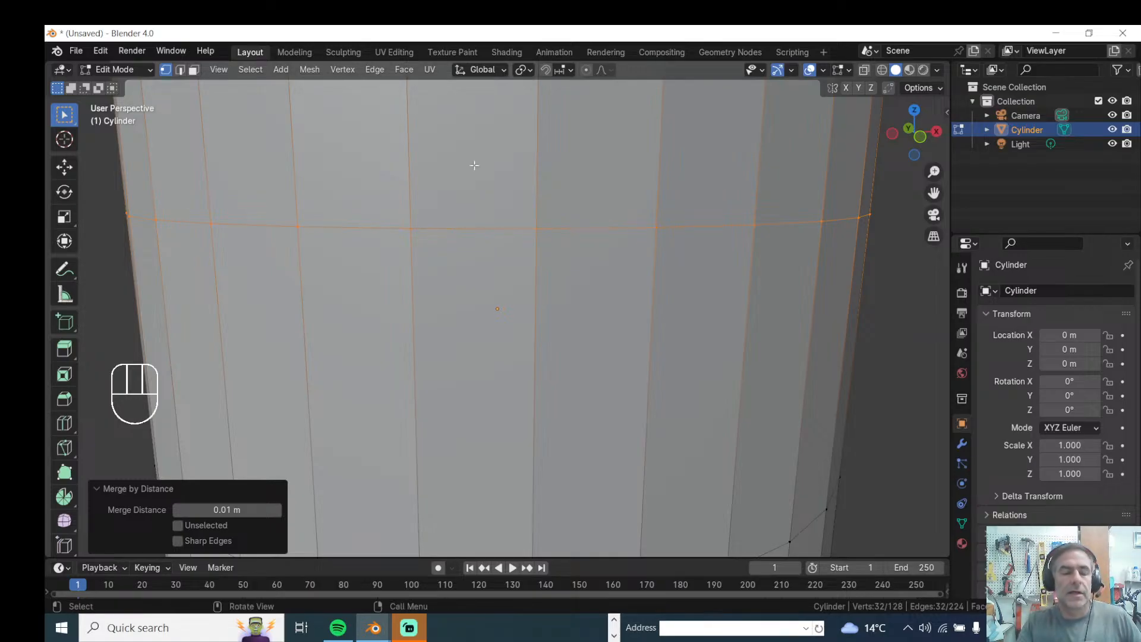
- Undo the merge by distance, apply it again to both loops and raise the merge distance to 0.23 m
{"action": "key", "text": "ctrl+z"}
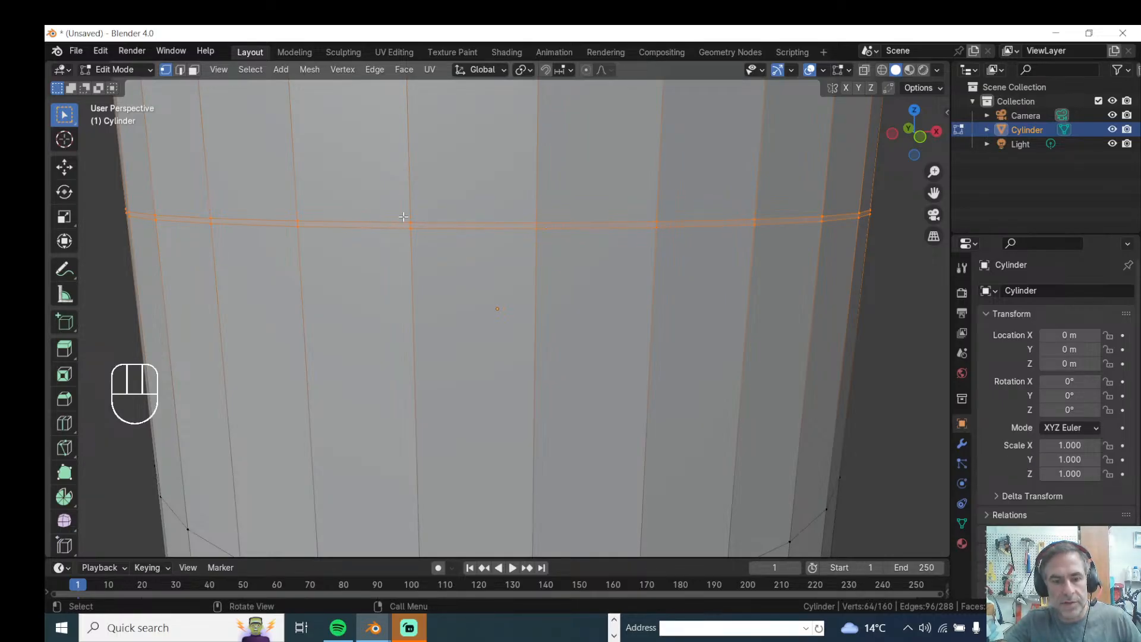
{"action": "key", "text": "m"}
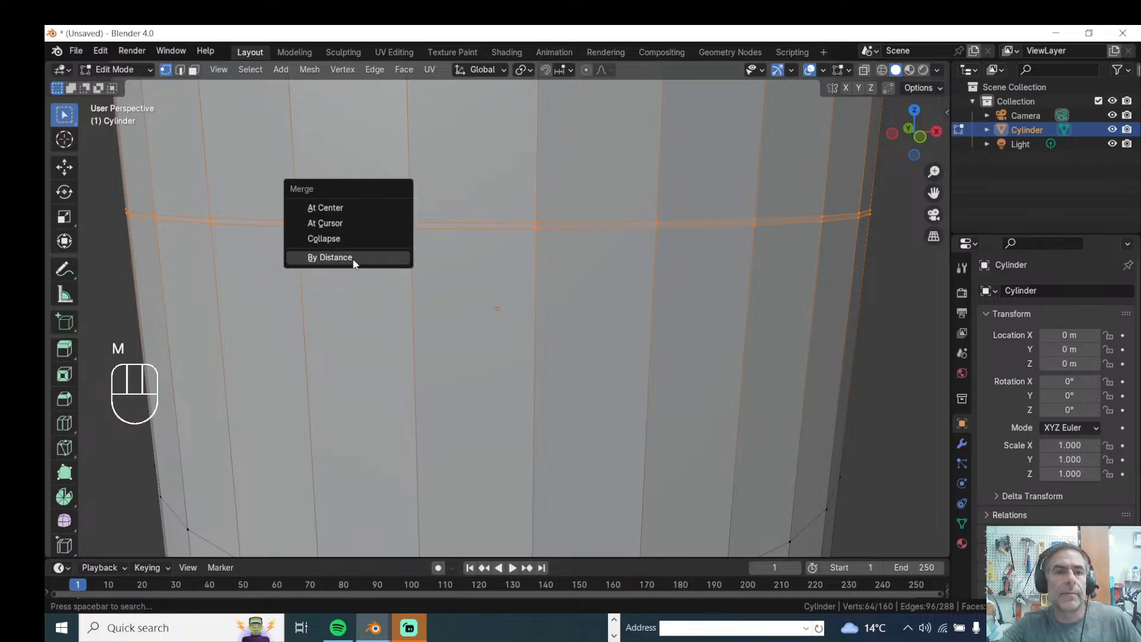
{"action": "left_click", "coordinate": [355, 257]}
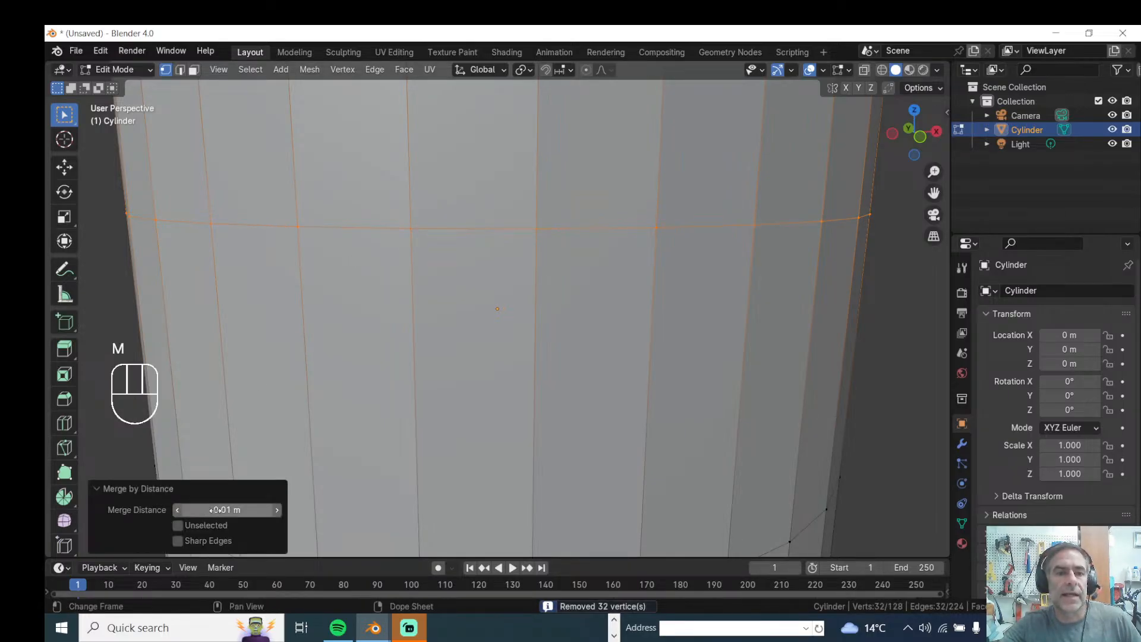
{"action": "left_click", "coordinate": [274, 511]}
{"action": "mouse_move", "coordinate": [274, 511]}
{"action": "left_mouse_down"}
{"action": "mouse_move", "coordinate": [357, 510]}
{"action": "mouse_move", "coordinate": [273, 508]}
{"action": "left_mouse_up"}
{"action": "scroll", "coordinate": [377, 347], "scroll_direction": "down", "scroll_amount": 5}
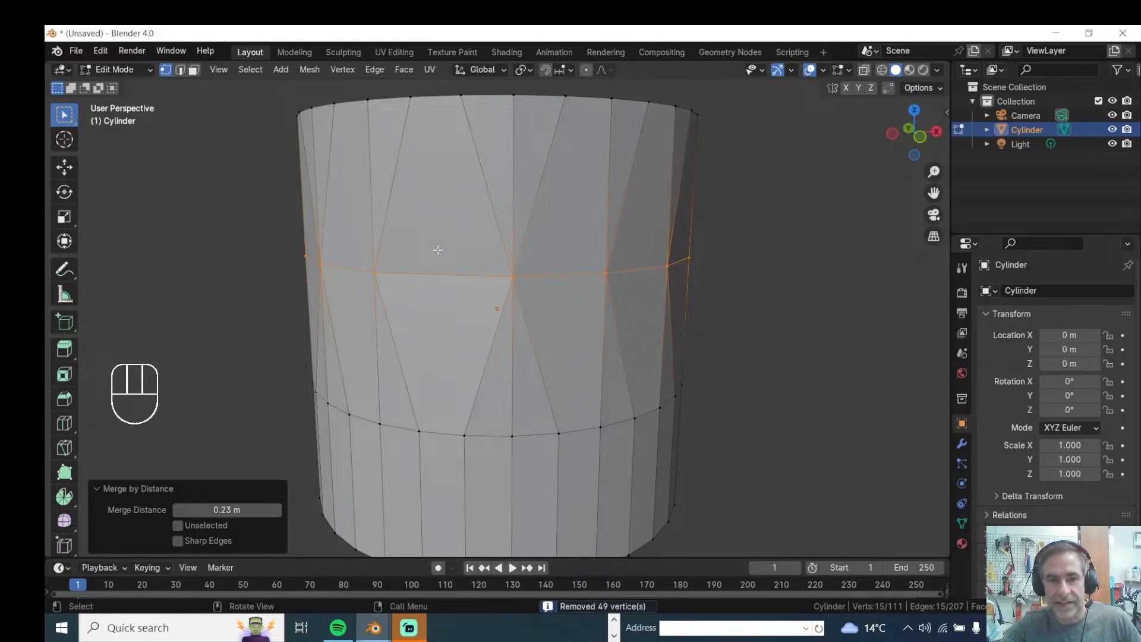
- Lower the merge distance to 0.11 m and deselect all vertices
{"action": "left_click_drag", "start_coordinate": [178, 509], "coordinate": [174, 507]}
{"action": "scroll", "coordinate": [397, 259], "scroll_direction": "up", "scroll_amount": 2}
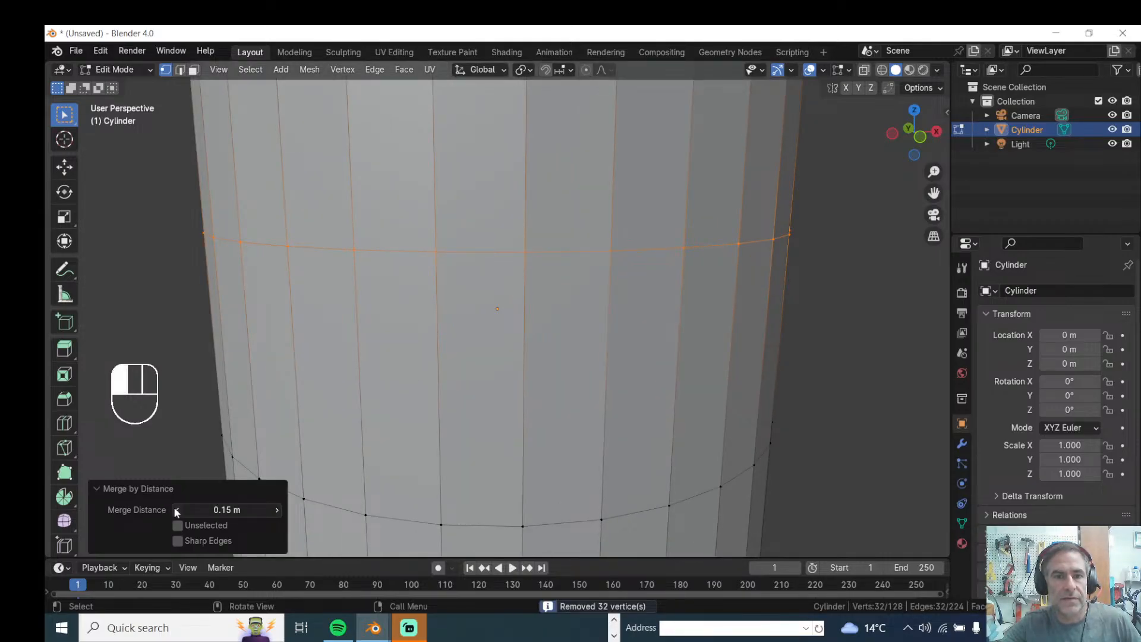
{"action": "scroll", "coordinate": [428, 332], "scroll_direction": "down", "scroll_amount": 1}
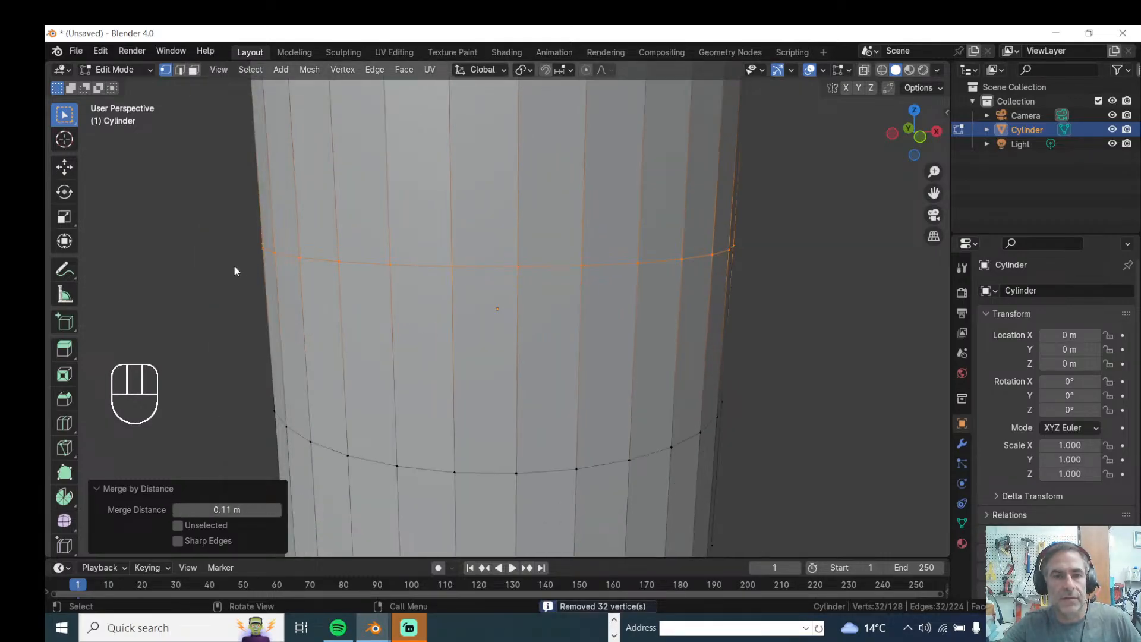
{"action": "left_click", "coordinate": [190, 261]}
{"action": "scroll", "coordinate": [230, 234], "scroll_direction": "down", "scroll_amount": 3}
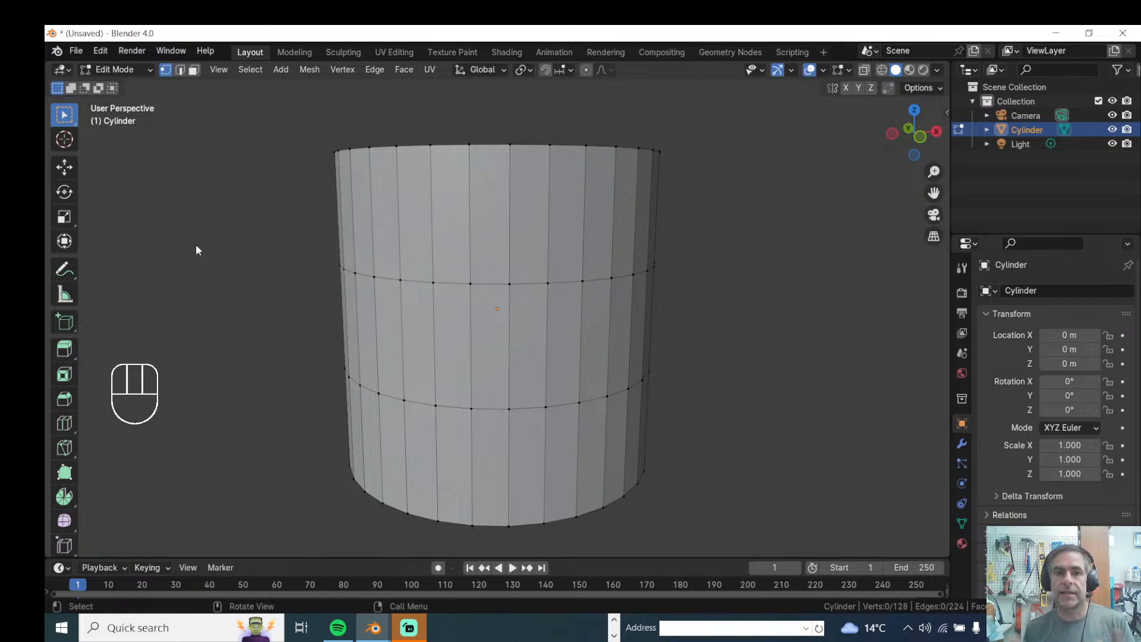
{"action": "middle_click_drag", "start_coordinate": [268, 267], "coordinate": [279, 286]}
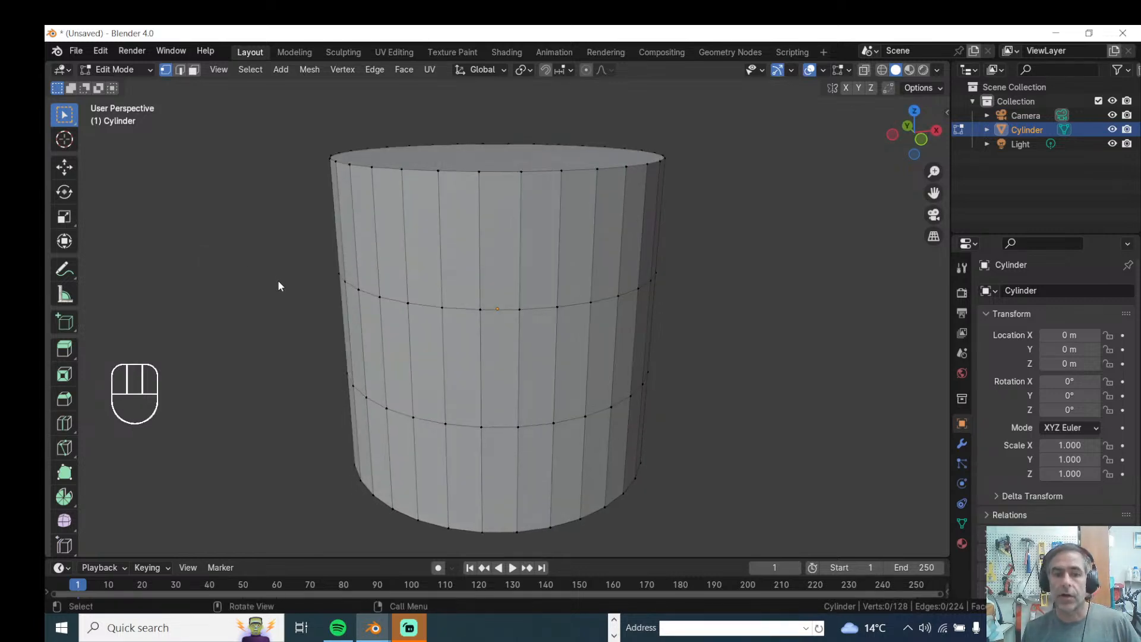